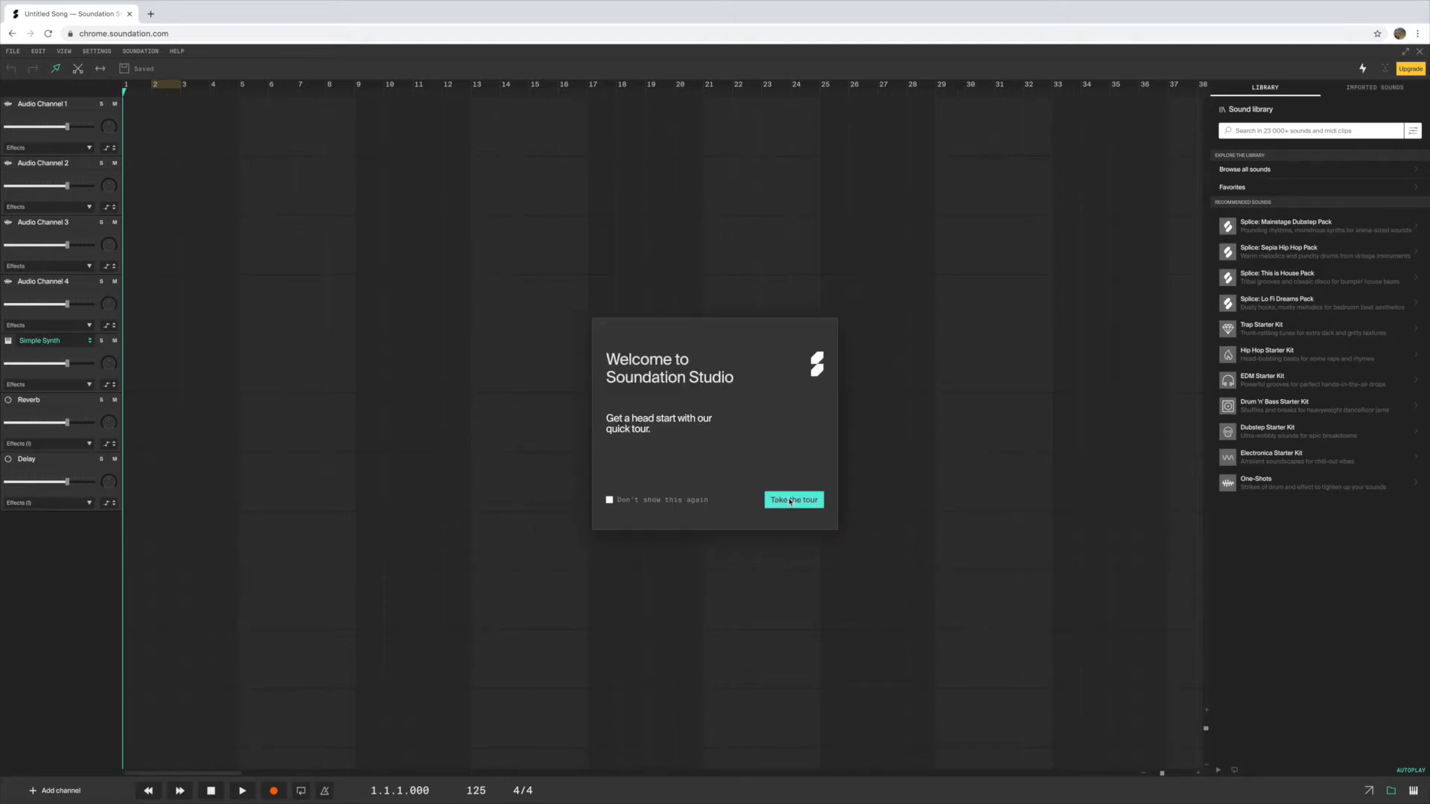
Take the welcome tour through the channel tips up to recording or adding a sound, skip the remainder, and finish it
{"action": "left_click", "coordinate": [790, 503]}
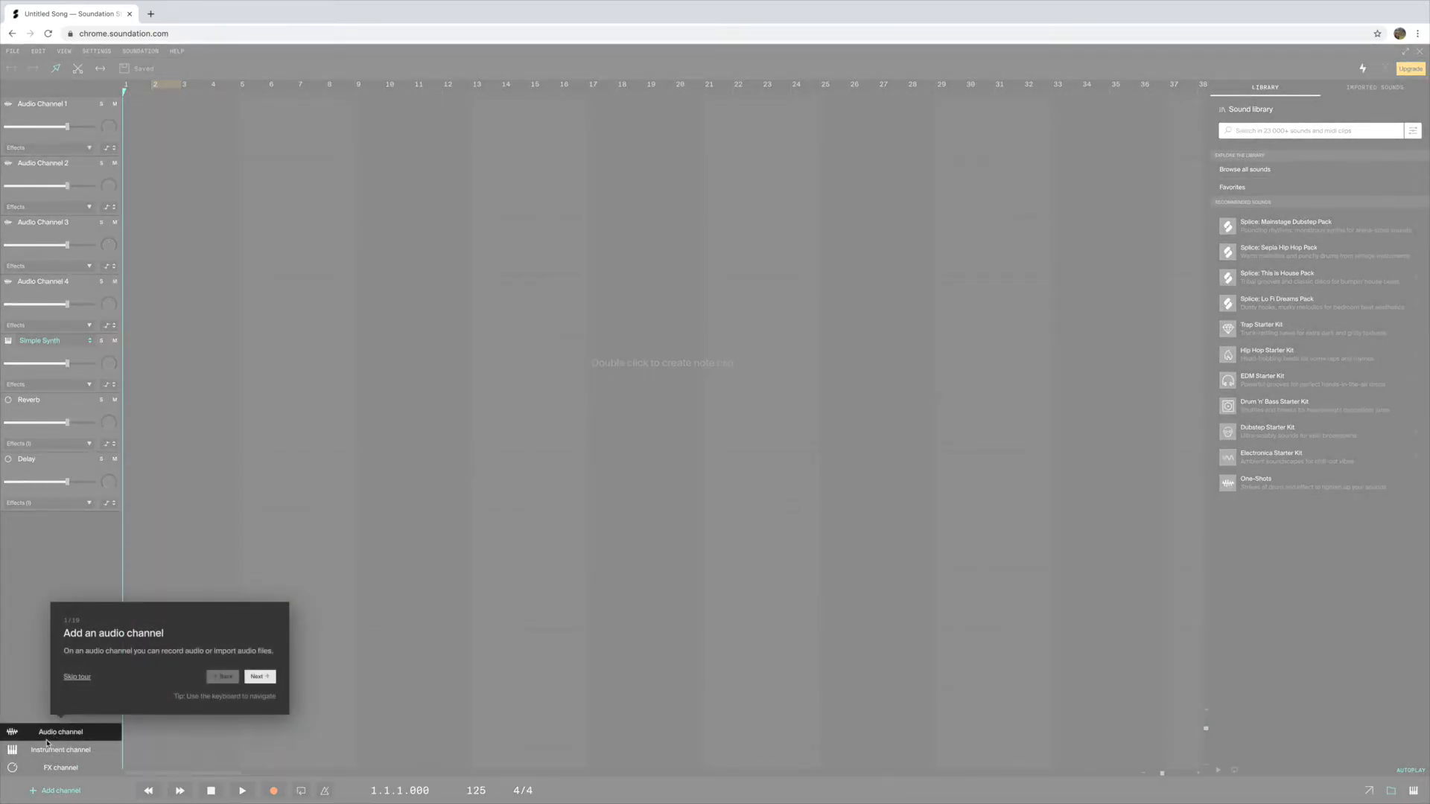
{"action": "left_click", "coordinate": [260, 678]}
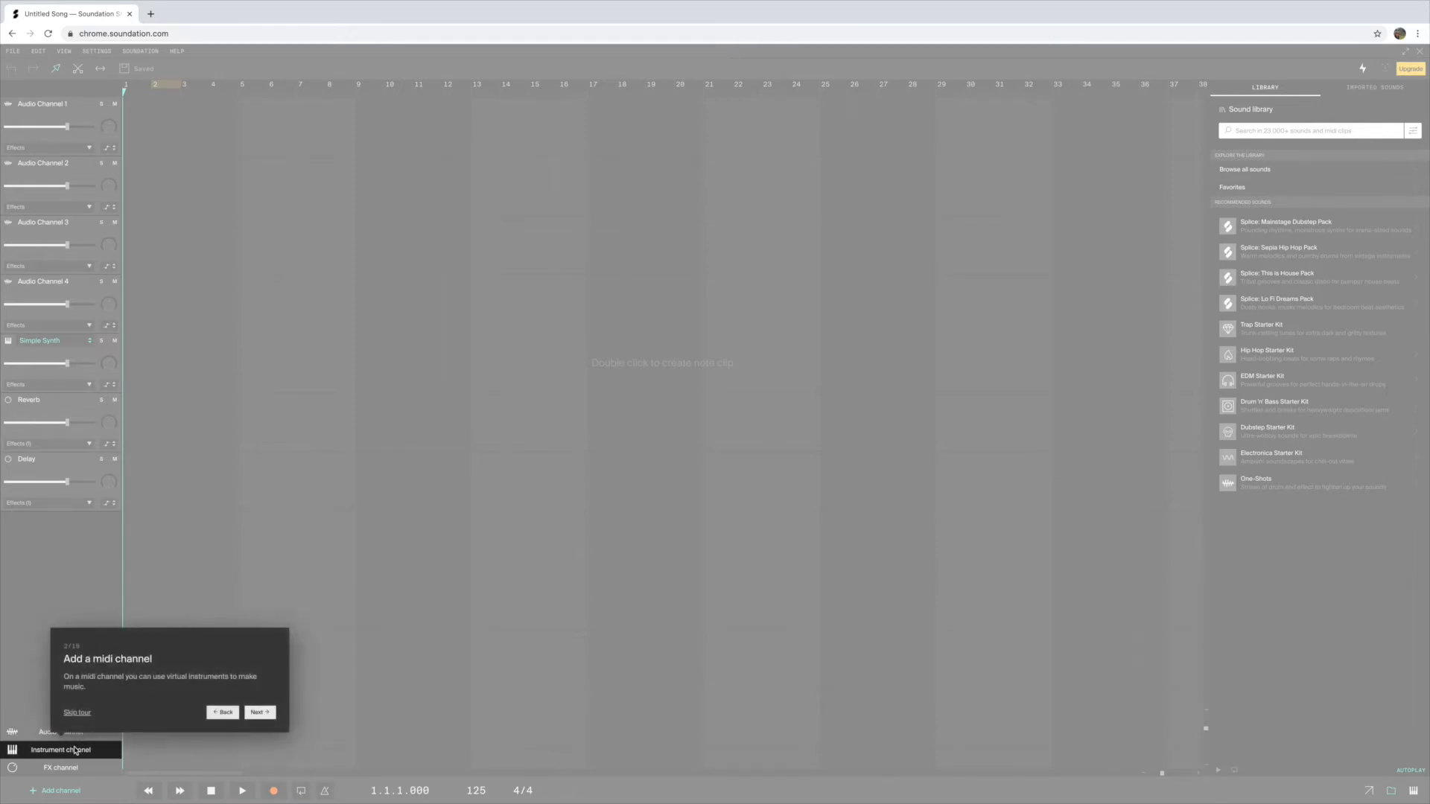
{"action": "left_click", "coordinate": [261, 713]}
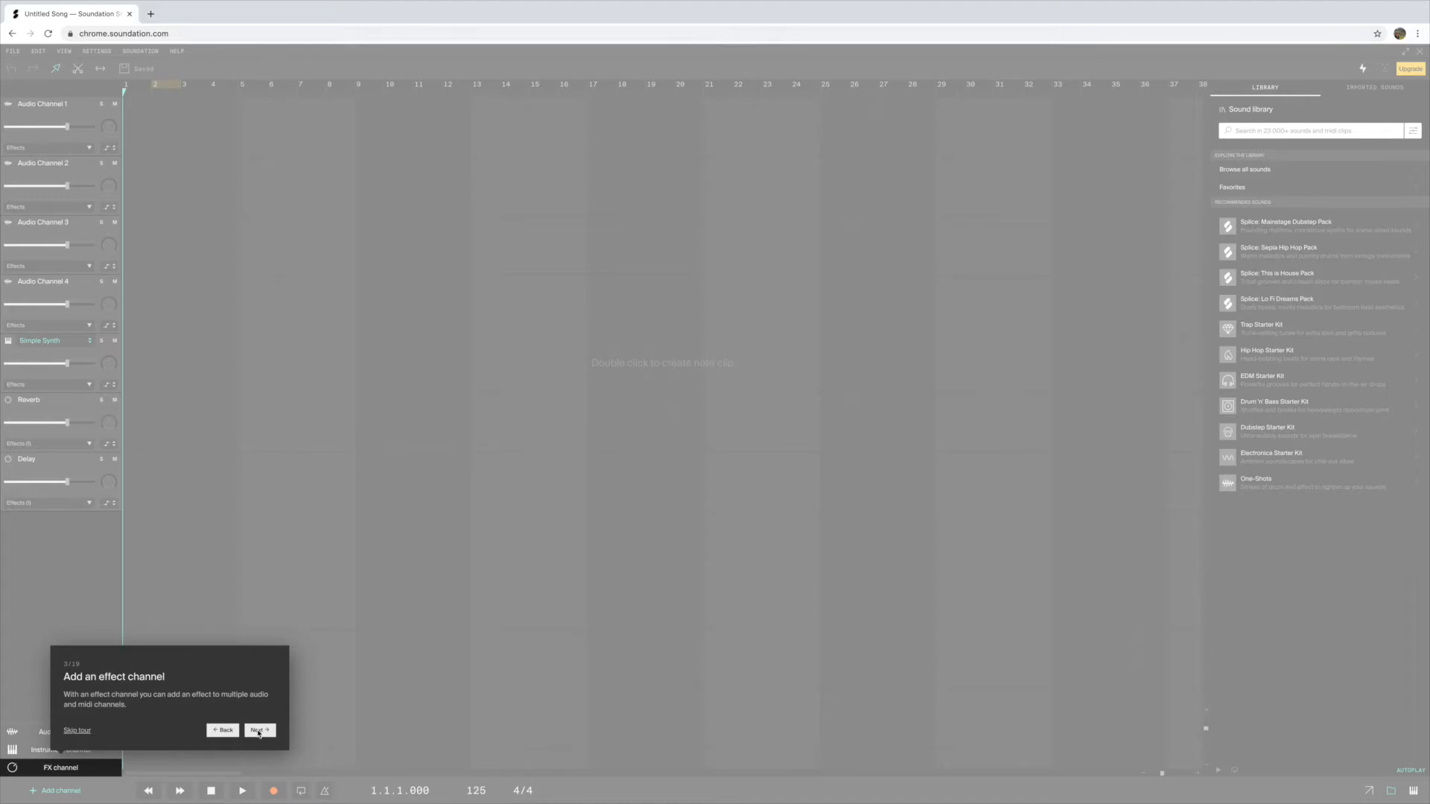
{"action": "left_click", "coordinate": [259, 730]}
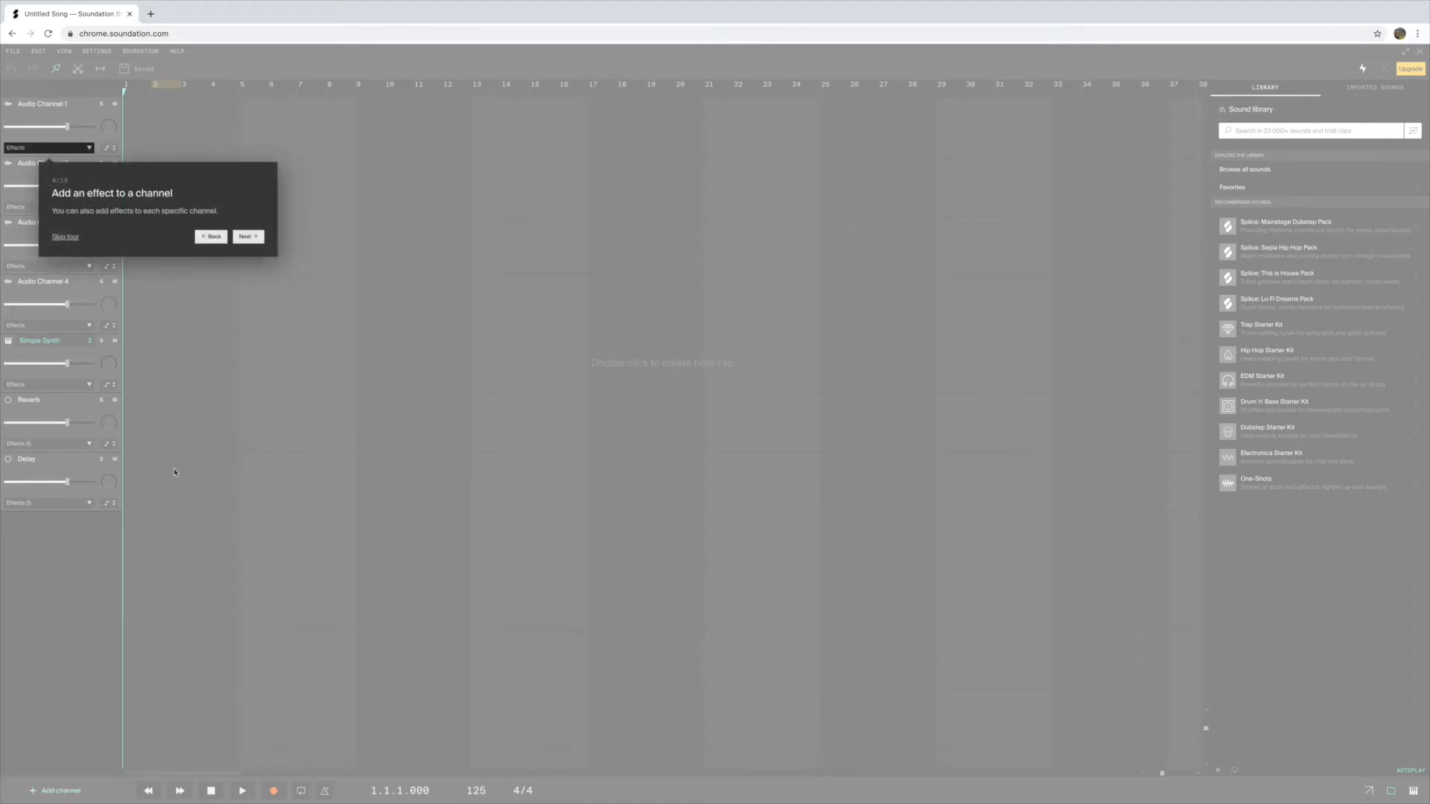
{"action": "left_click", "coordinate": [235, 236]}
{"action": "left_click", "coordinate": [301, 193]}
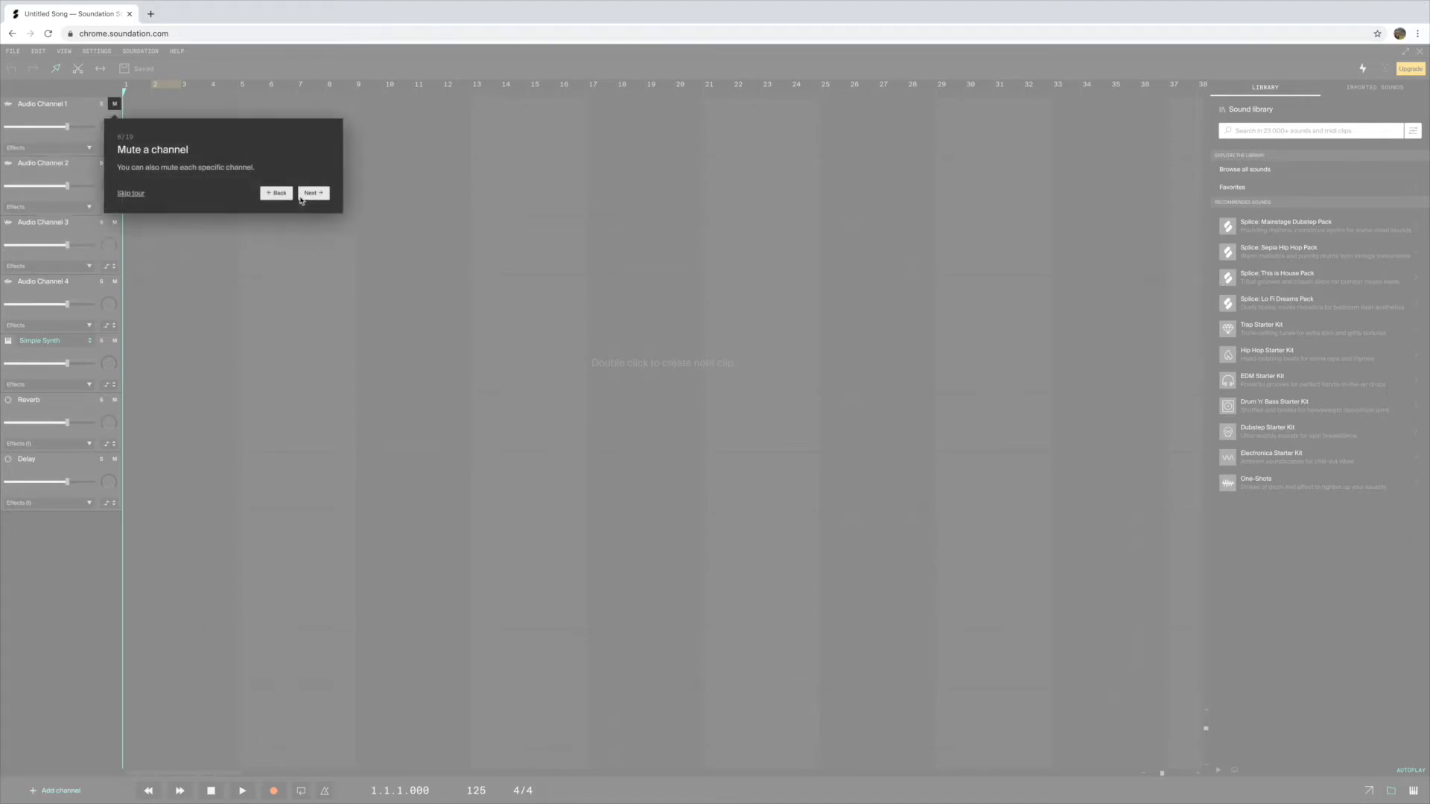
{"action": "left_click", "coordinate": [316, 195]}
{"action": "left_click", "coordinate": [304, 362]}
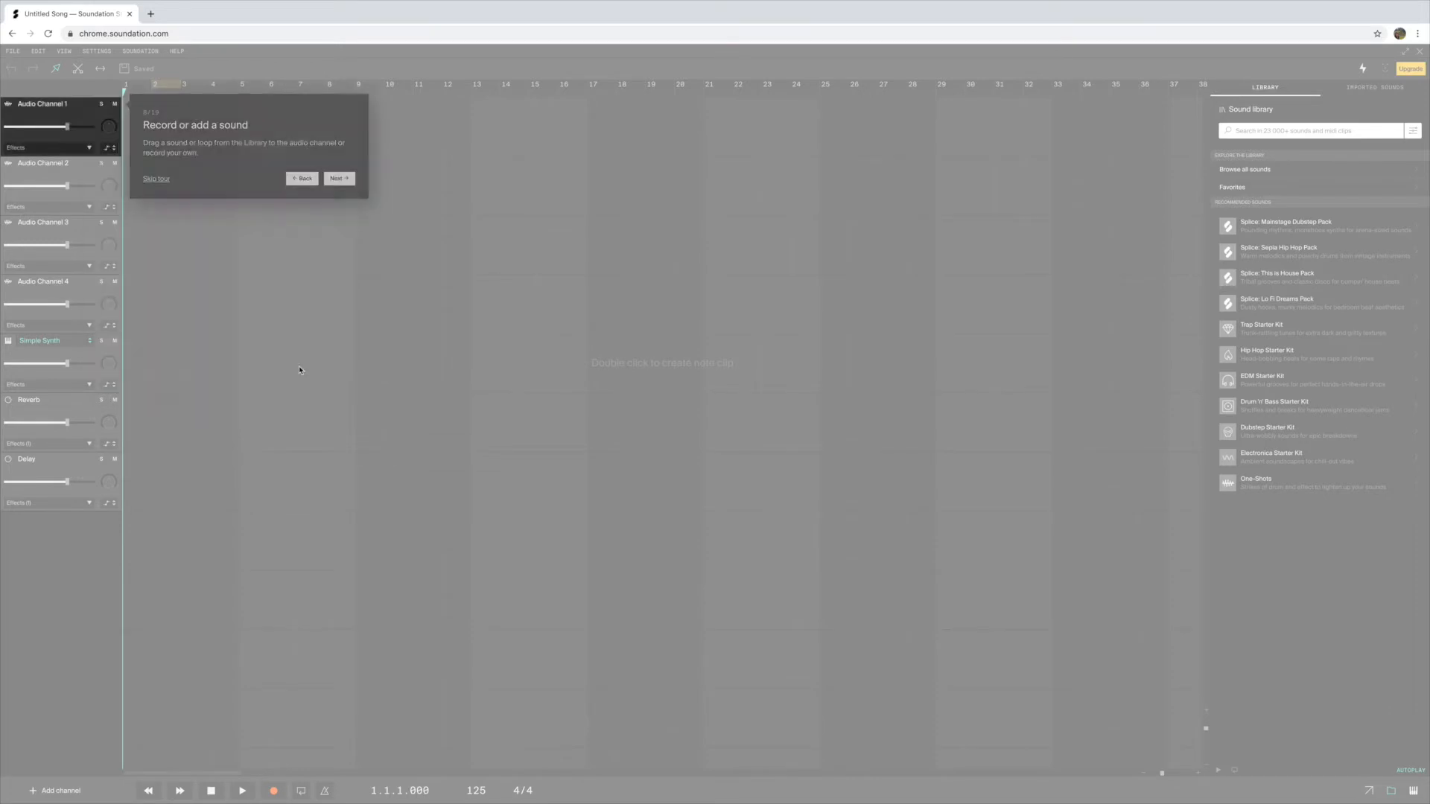
{"action": "left_click", "coordinate": [155, 180]}
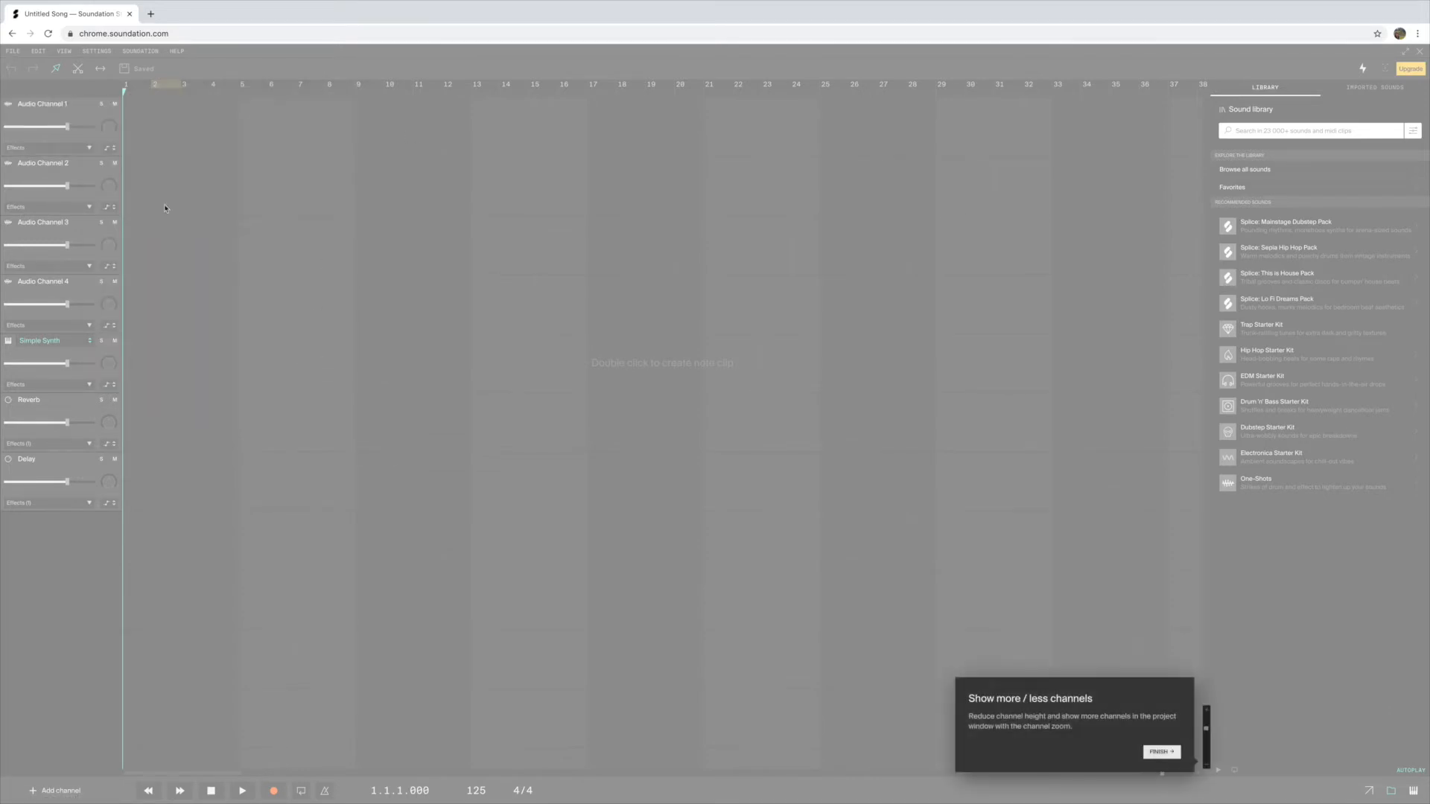
{"action": "left_click", "coordinate": [1162, 752]}
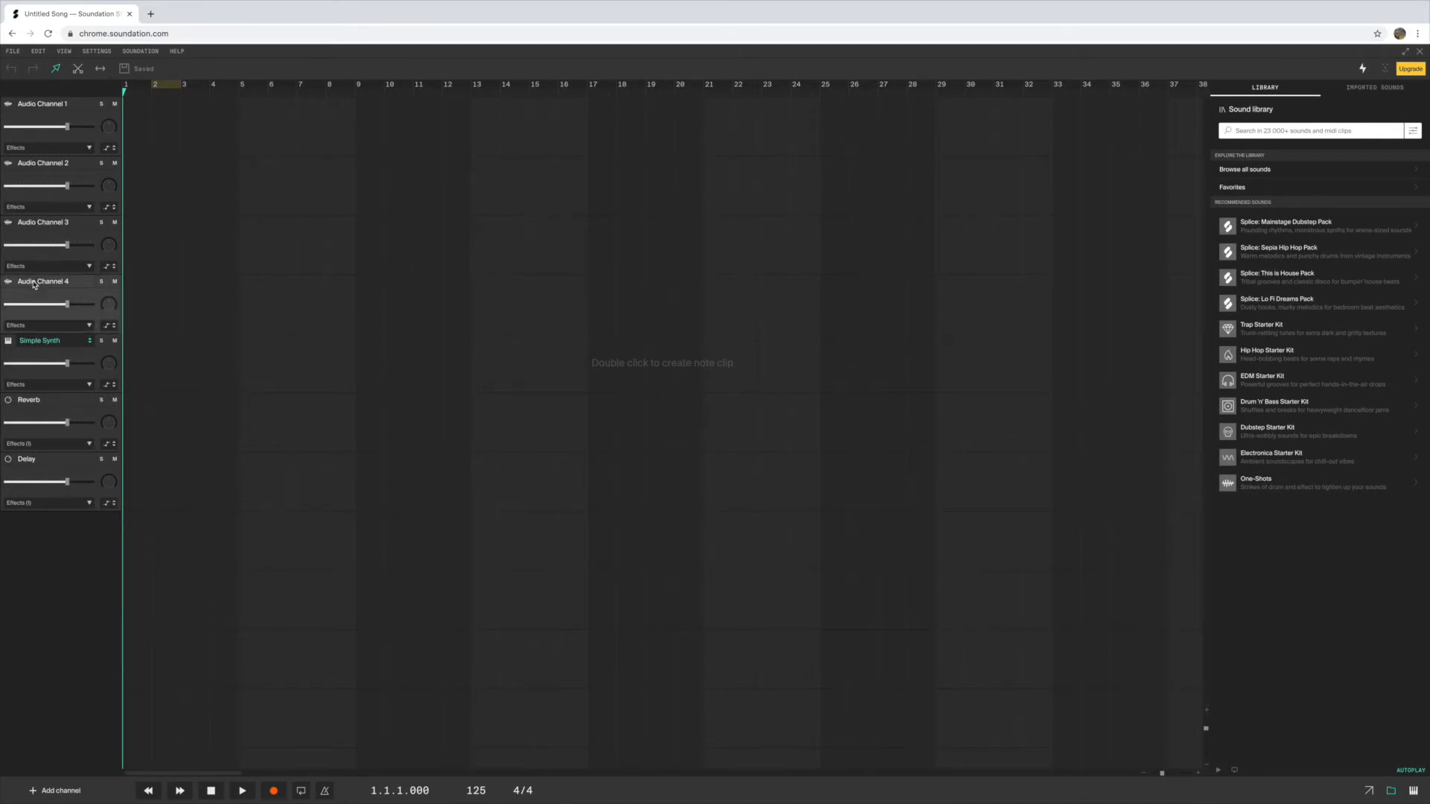
Delete Audio Channels 2 to 4 and the Simple Synth, Reverb and Delay channels, leaving only Audio Channel 1
{"action": "key", "text": "Delete"}
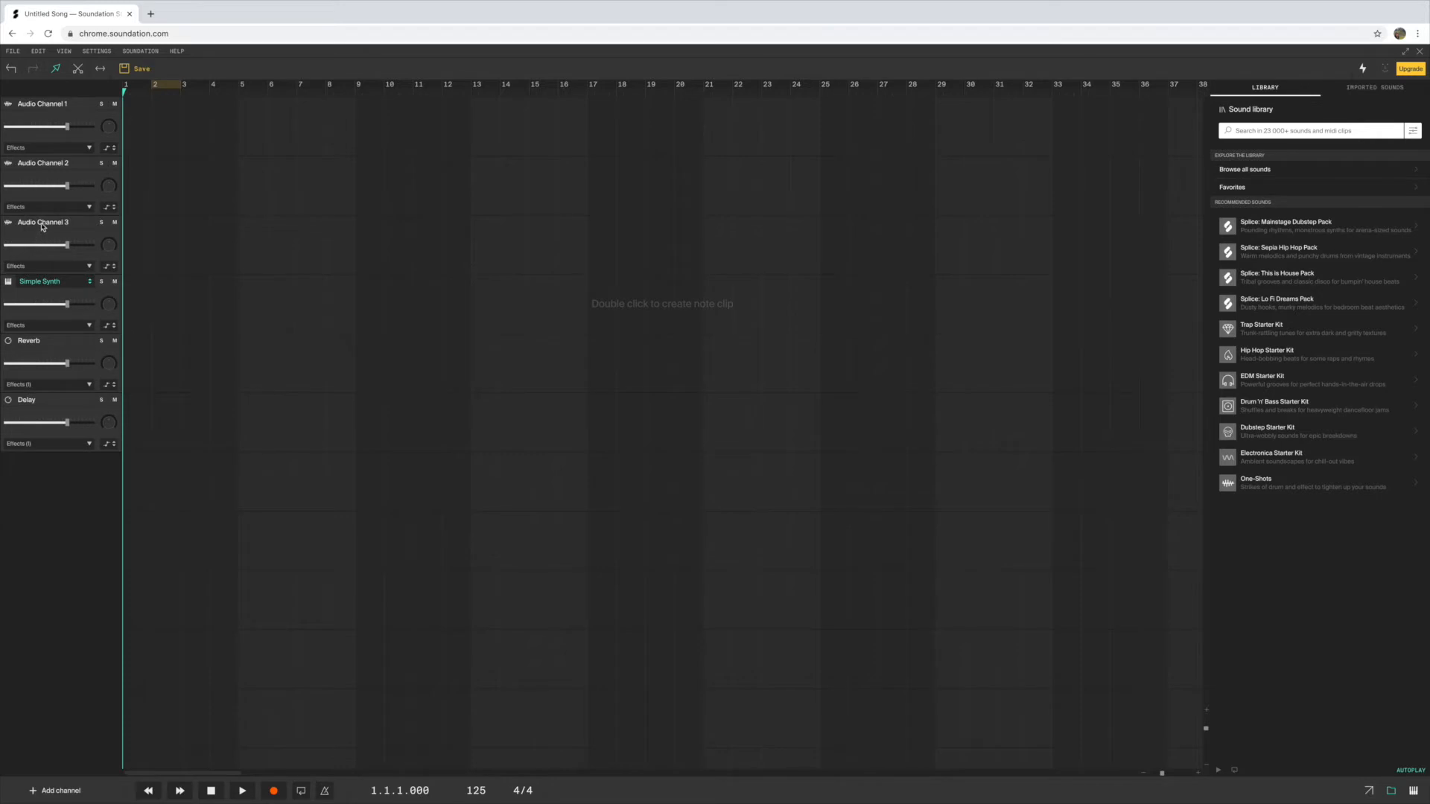
{"action": "left_click", "coordinate": [45, 225]}
{"action": "key", "text": "Delete"}
{"action": "left_click", "coordinate": [46, 171]}
{"action": "key", "text": "Delete"}
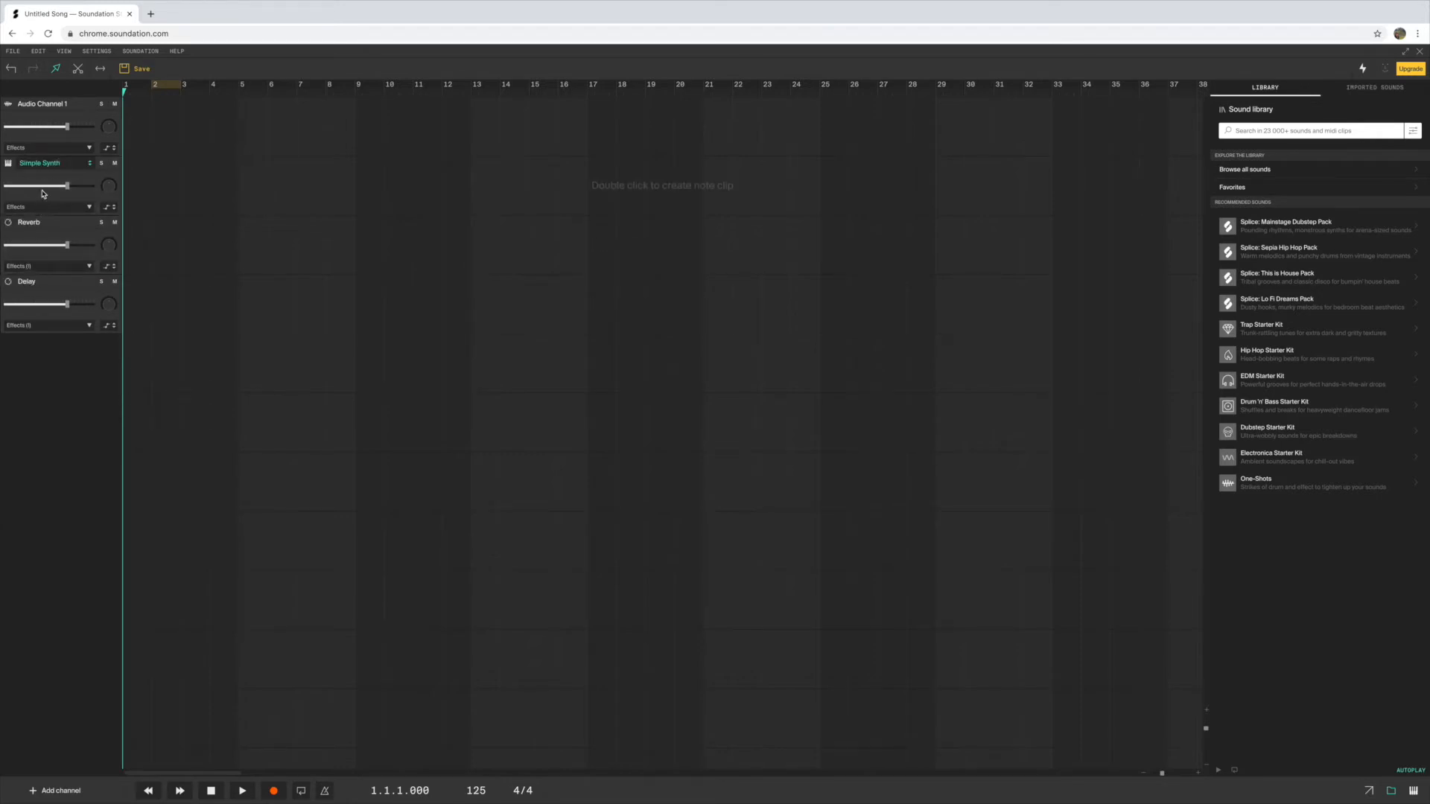
{"action": "left_click", "coordinate": [51, 179]}
{"action": "key", "text": "Delete"}
{"action": "left_click", "coordinate": [45, 186]}
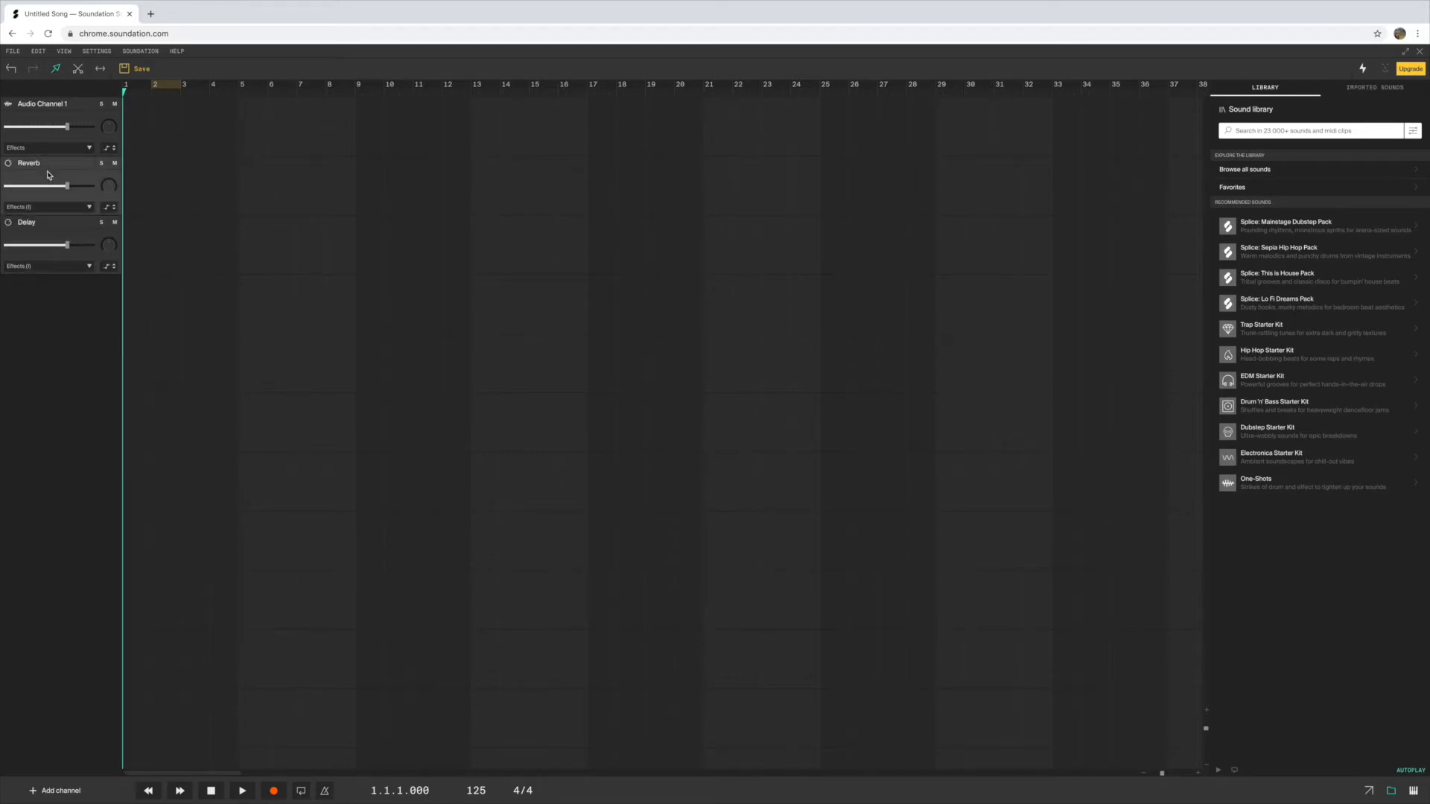
{"action": "key", "text": "Delete"}
{"action": "left_click", "coordinate": [50, 168]}
{"action": "key", "text": "Delete"}
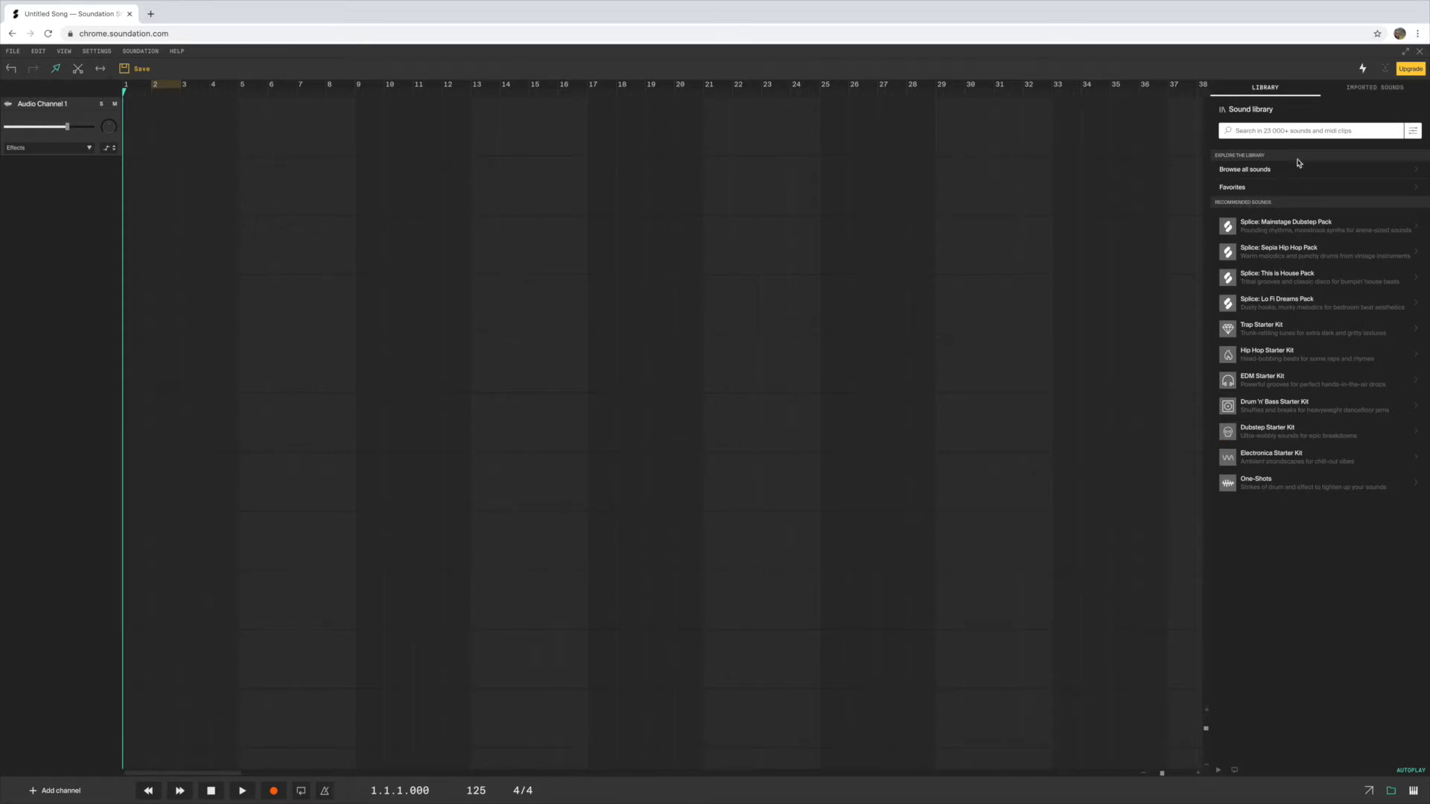
Place the EDM 9 Beat loop from the EDM Starter Kit at bar 1 on Audio Channel 1
{"action": "left_click", "coordinate": [1254, 380]}
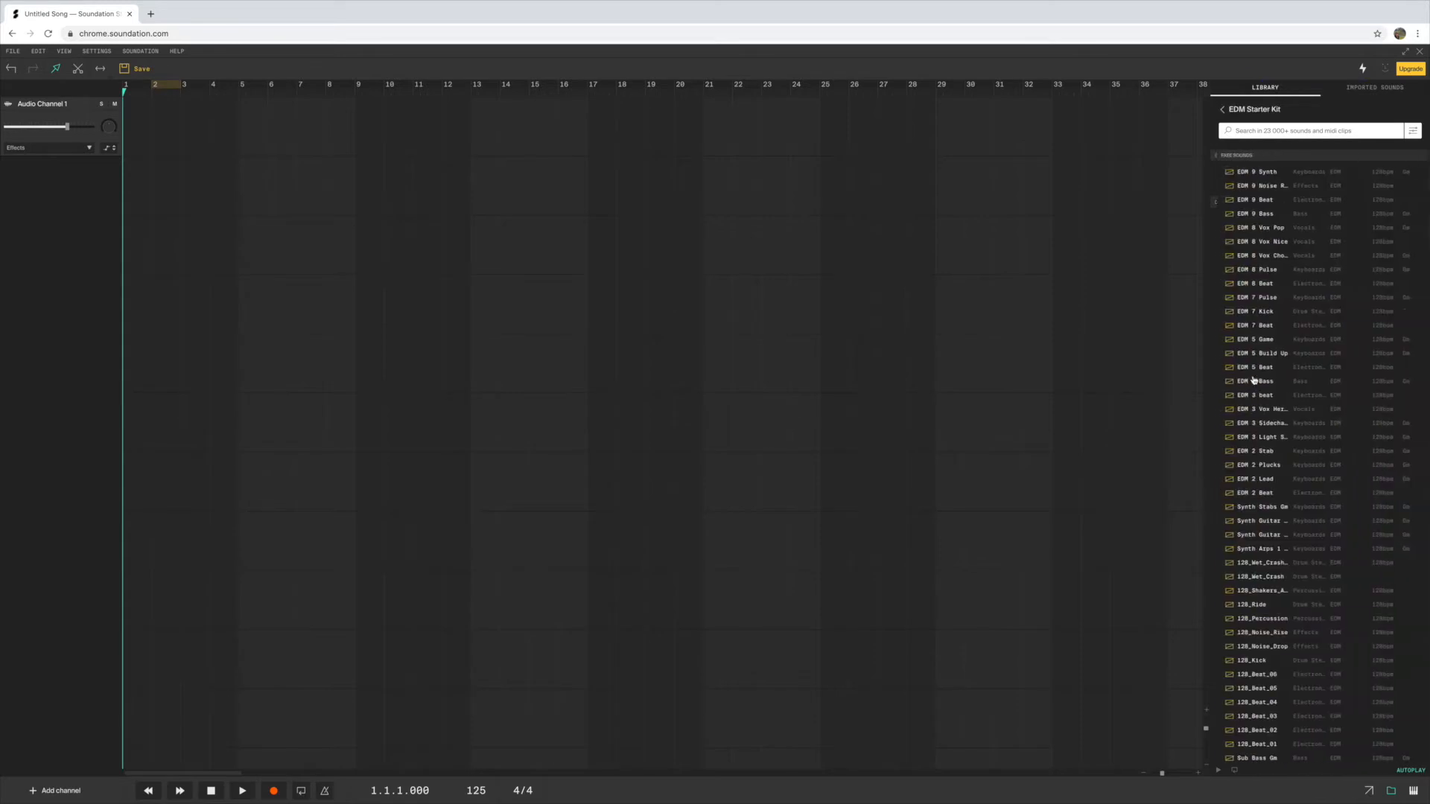
{"action": "left_click", "coordinate": [1258, 201]}
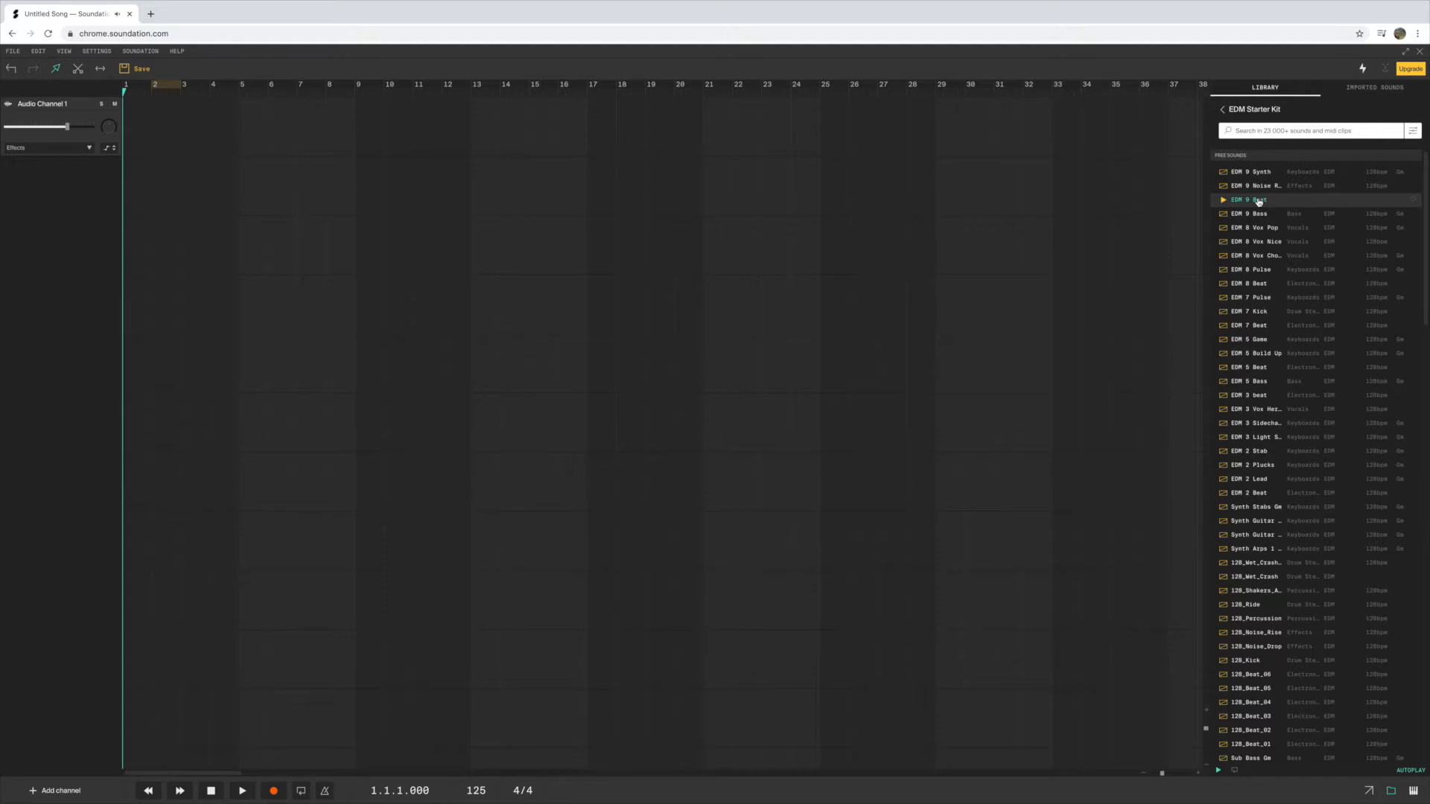
{"action": "left_click_drag", "start_coordinate": [1191, 199], "coordinate": [187, 135]}
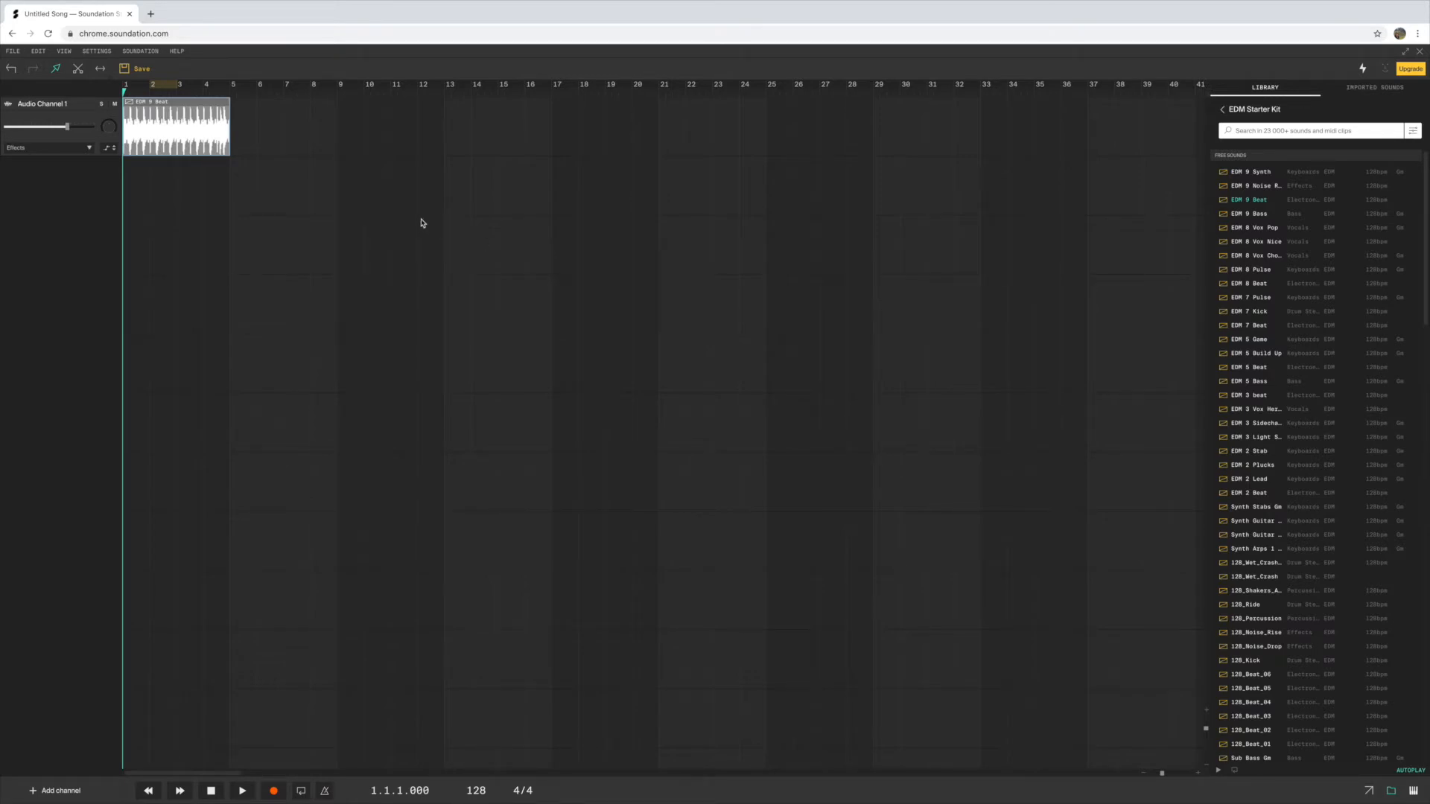
Set the loop region from bar 1 to bar 5 over the beat clip and play part of it with looping on
{"action": "left_click", "coordinate": [161, 84]}
{"action": "left_click_drag", "start_coordinate": [150, 84], "coordinate": [231, 90]}
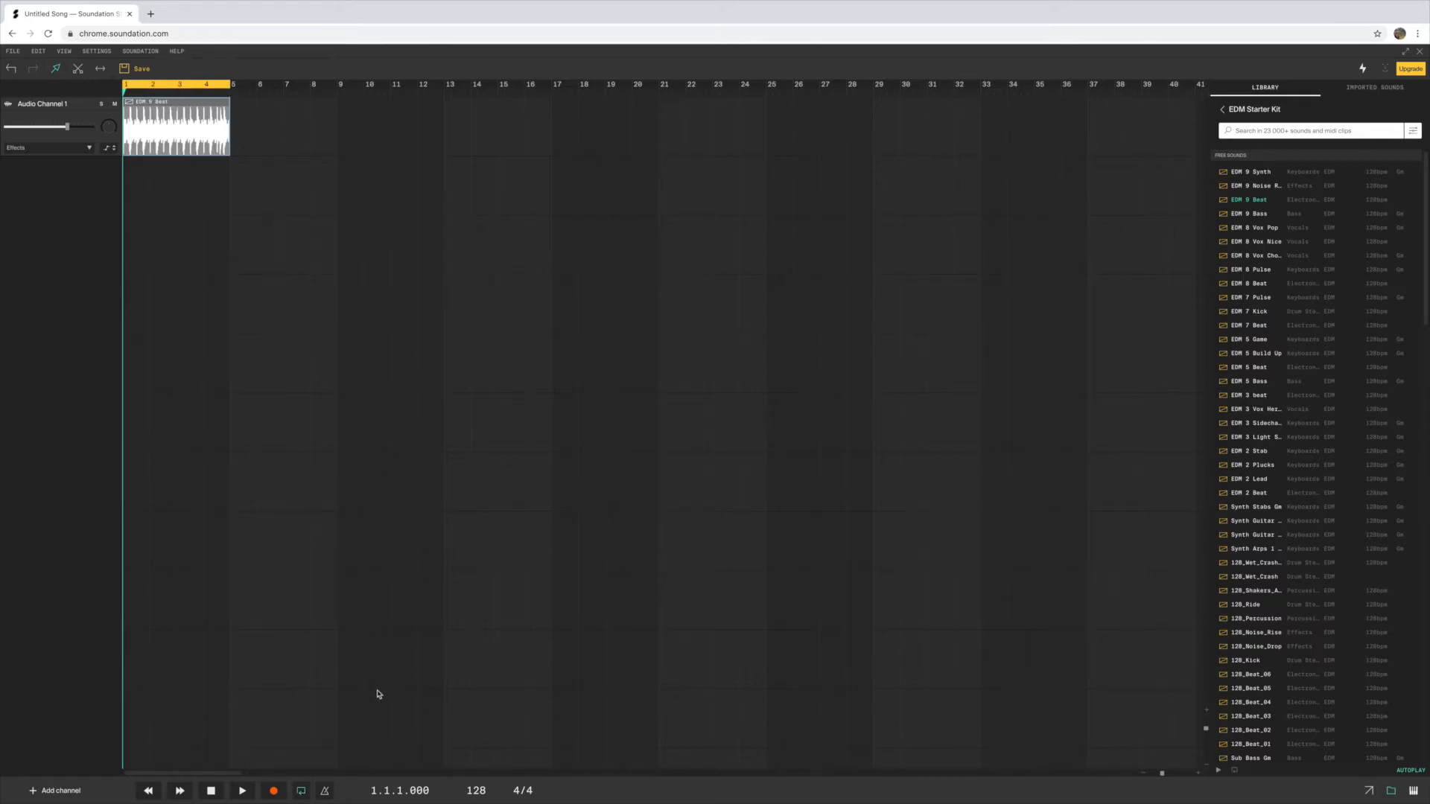
{"action": "left_click", "coordinate": [301, 792]}
{"action": "left_click", "coordinate": [300, 792]}
{"action": "left_click", "coordinate": [243, 792]}
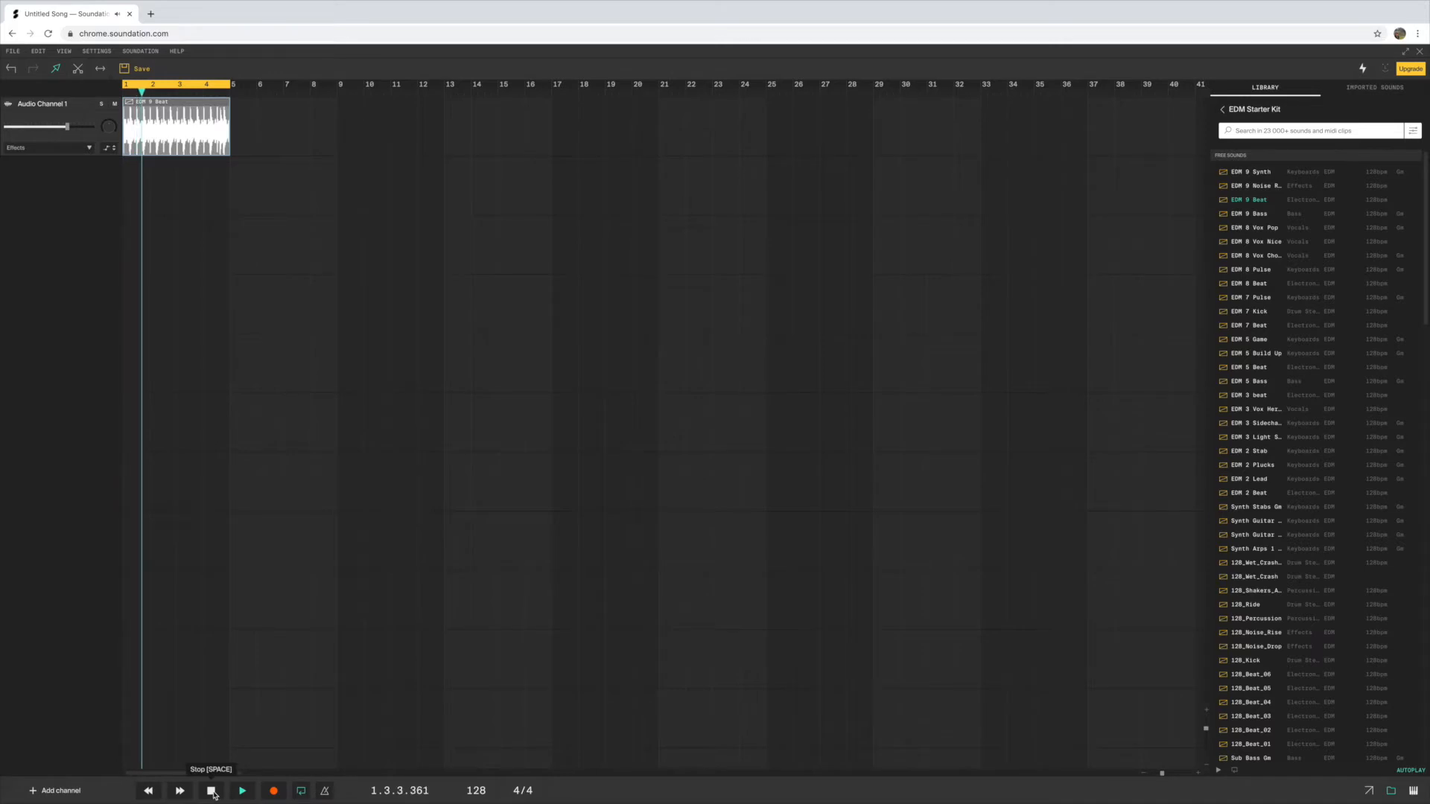
{"action": "left_click", "coordinate": [212, 791]}
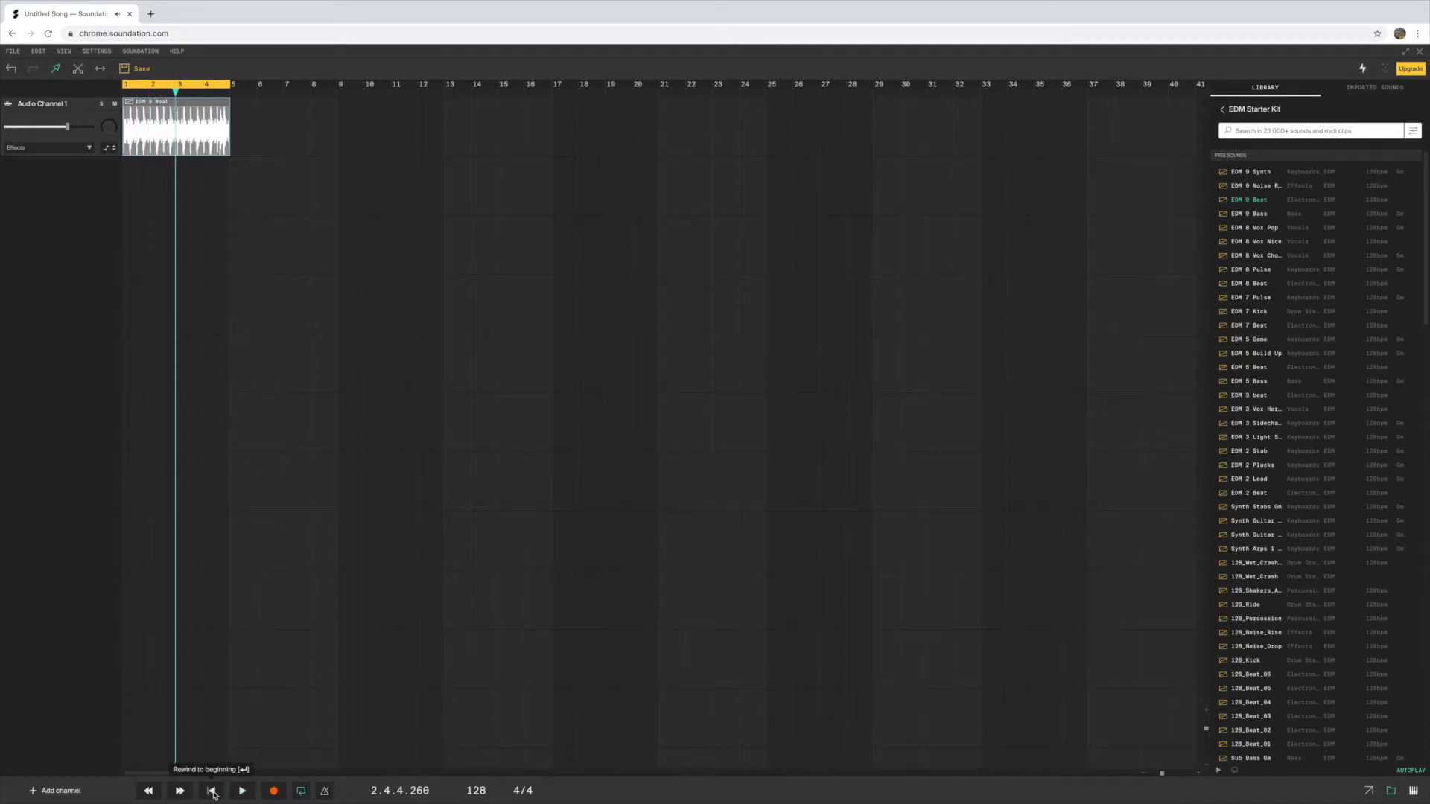
Add an instrument channel and set its instrument to VA Synth, closing the synth's editor
{"action": "left_click", "coordinate": [1222, 110]}
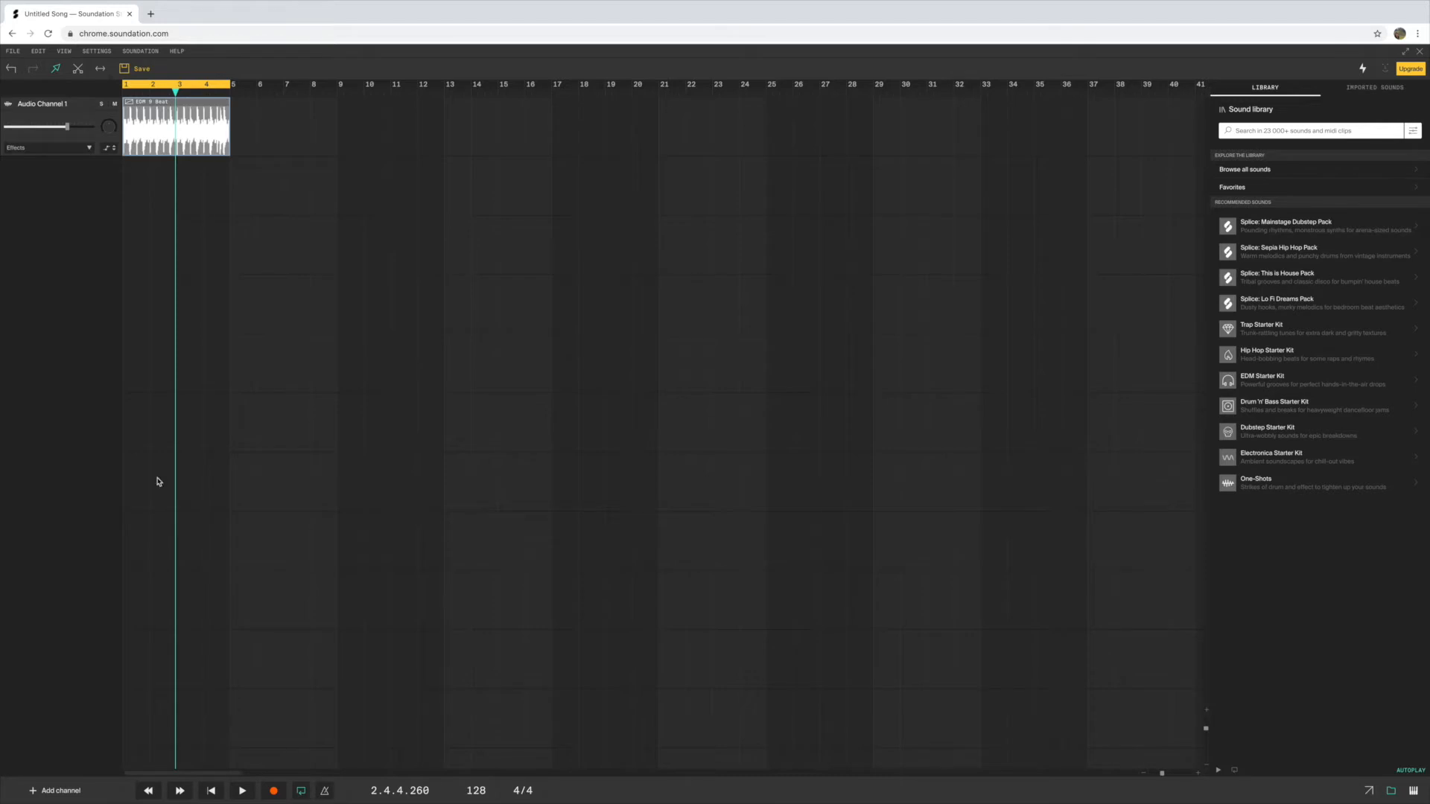
{"action": "left_click", "coordinate": [55, 791]}
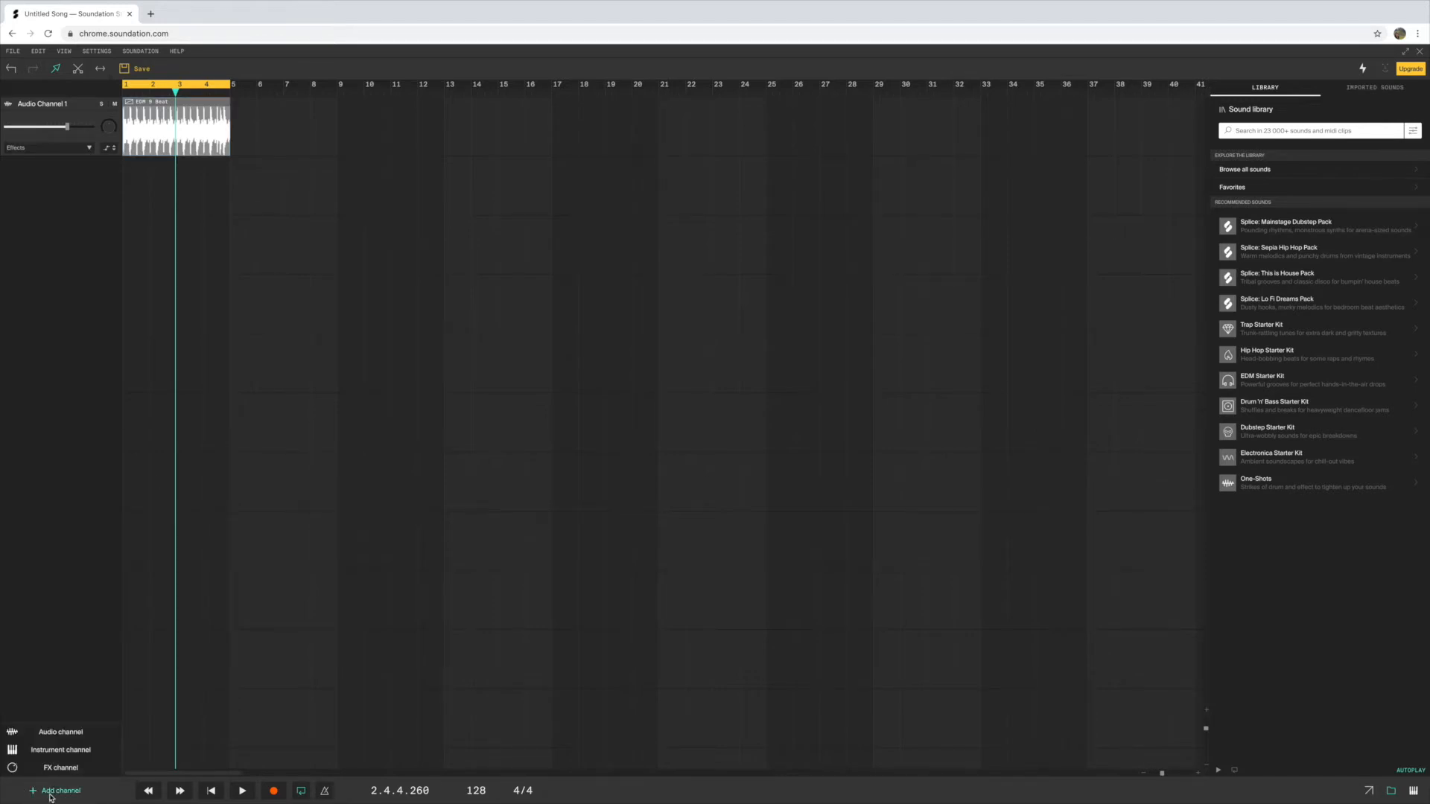
{"action": "left_click", "coordinate": [60, 751]}
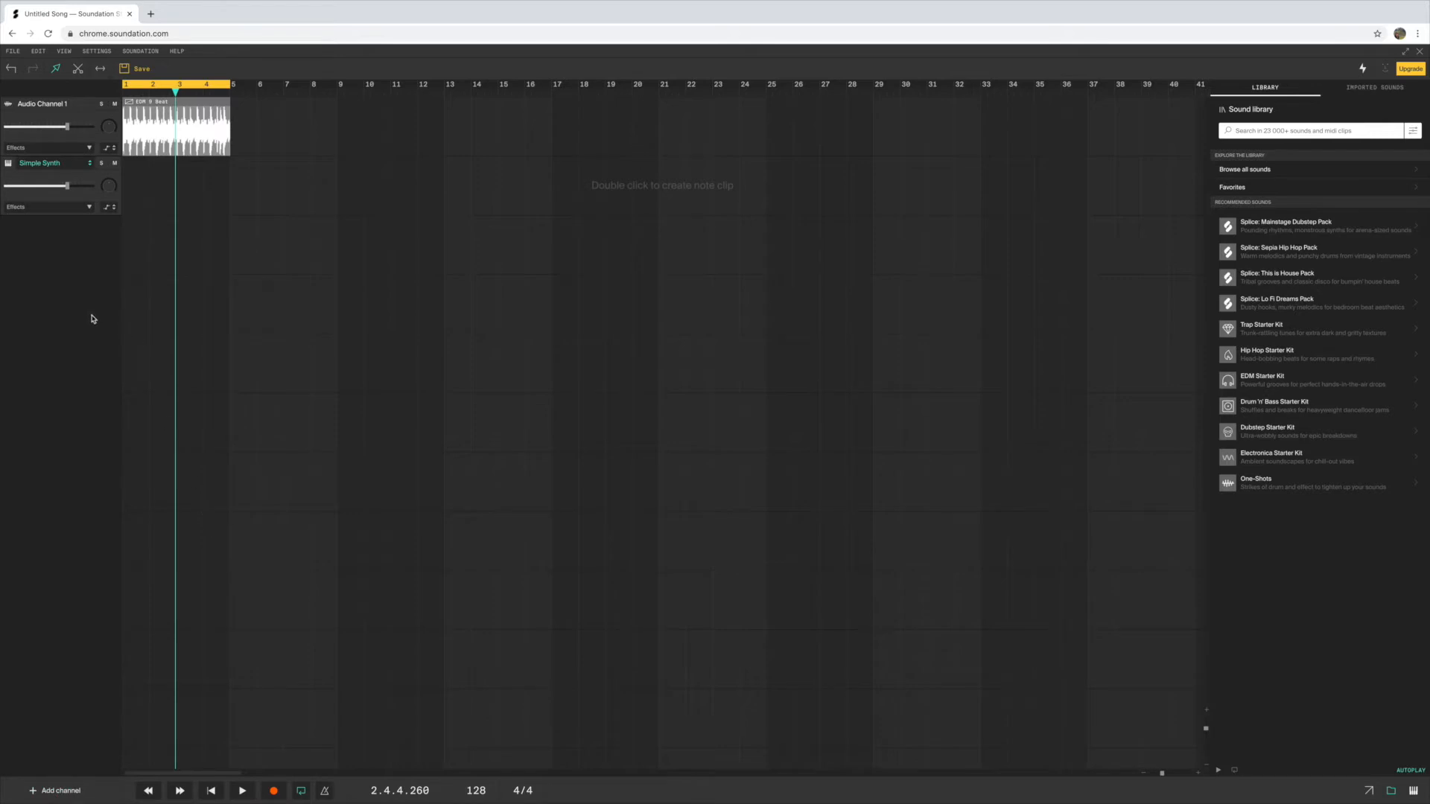
{"action": "left_click", "coordinate": [91, 165]}
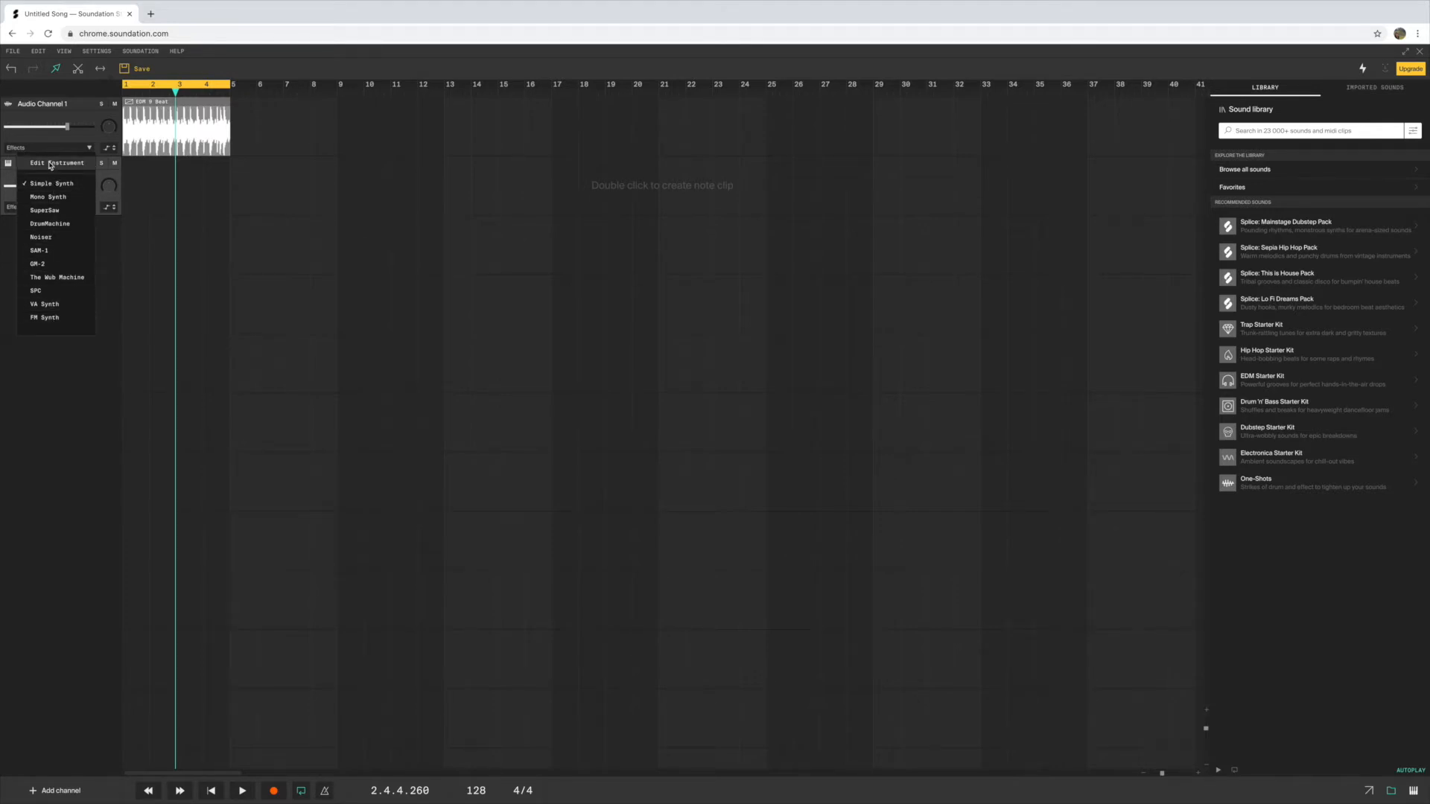
{"action": "left_click", "coordinate": [44, 305]}
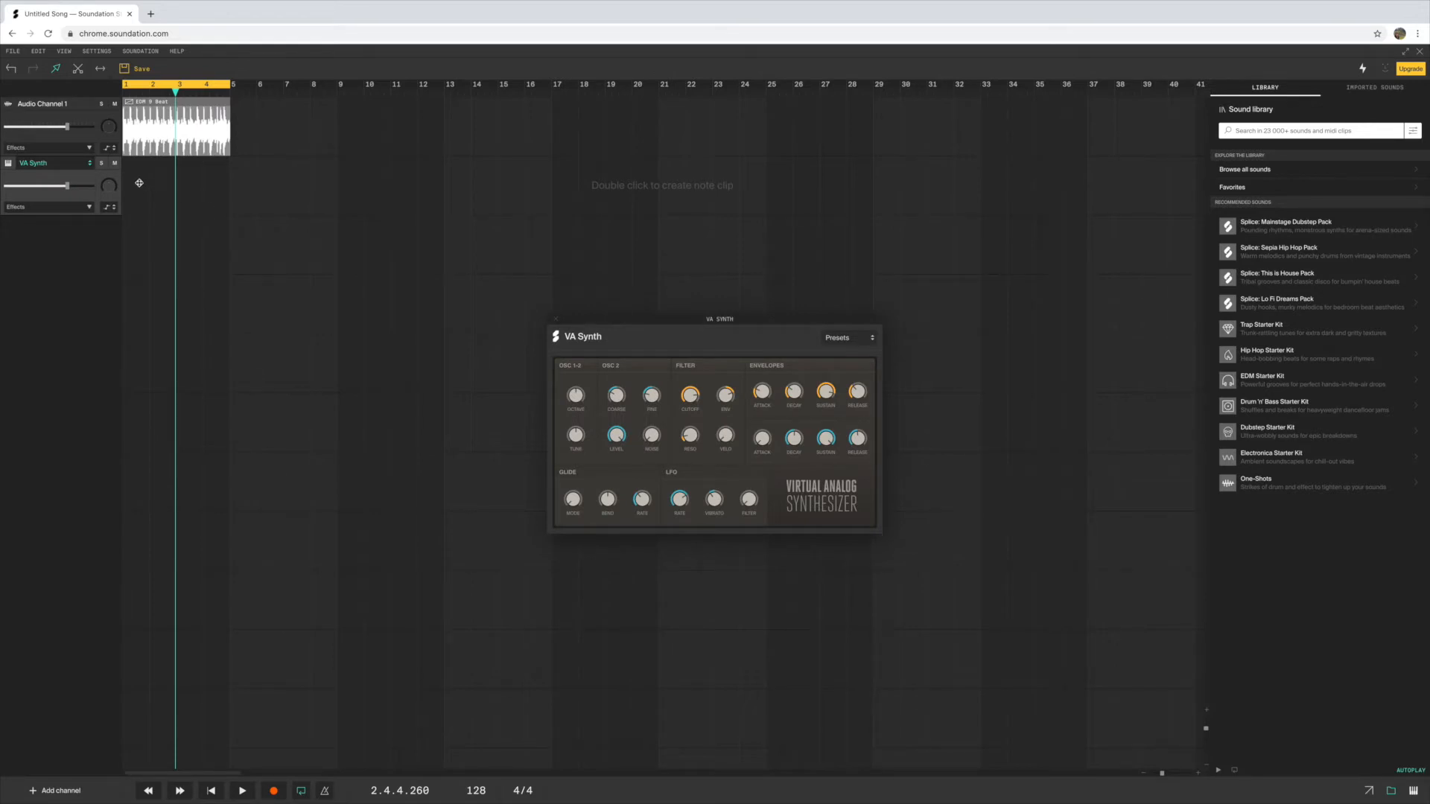
{"action": "left_click", "coordinate": [557, 320]}
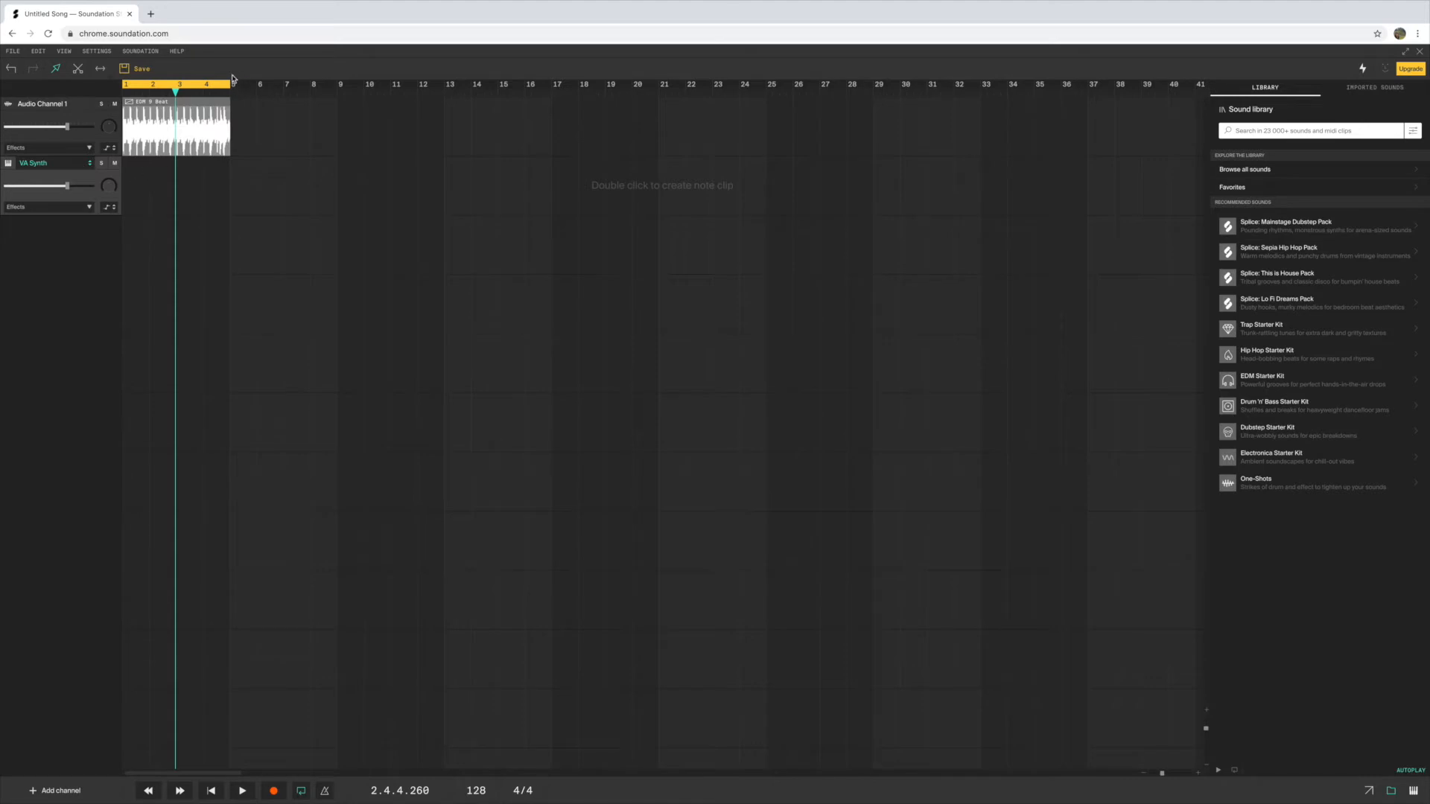
Create a one-bar note clip at bar 1 on the VA Synth channel and shorten the active loop region to bar 1
{"action": "left_click", "coordinate": [301, 792]}
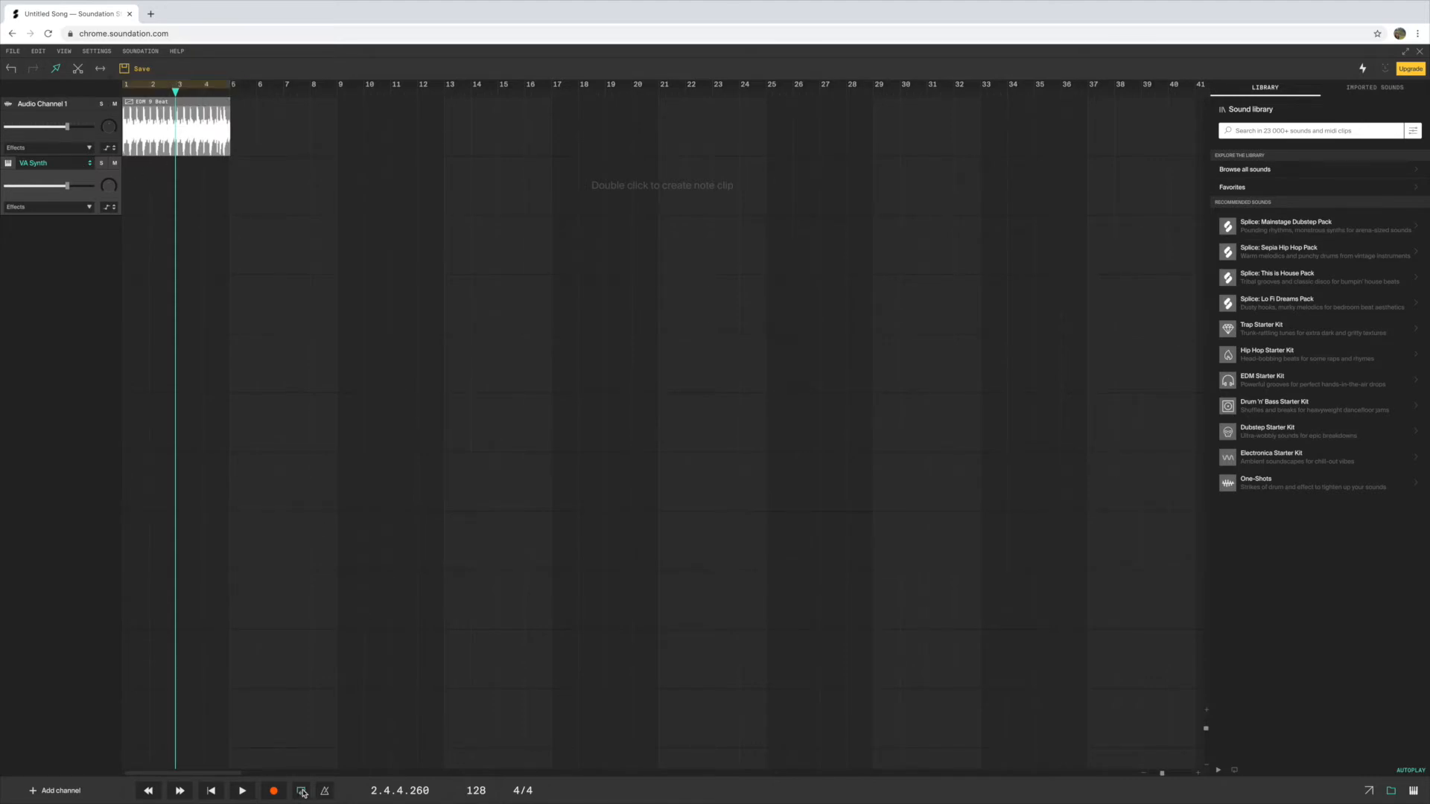
{"action": "double_click", "coordinate": [131, 184]}
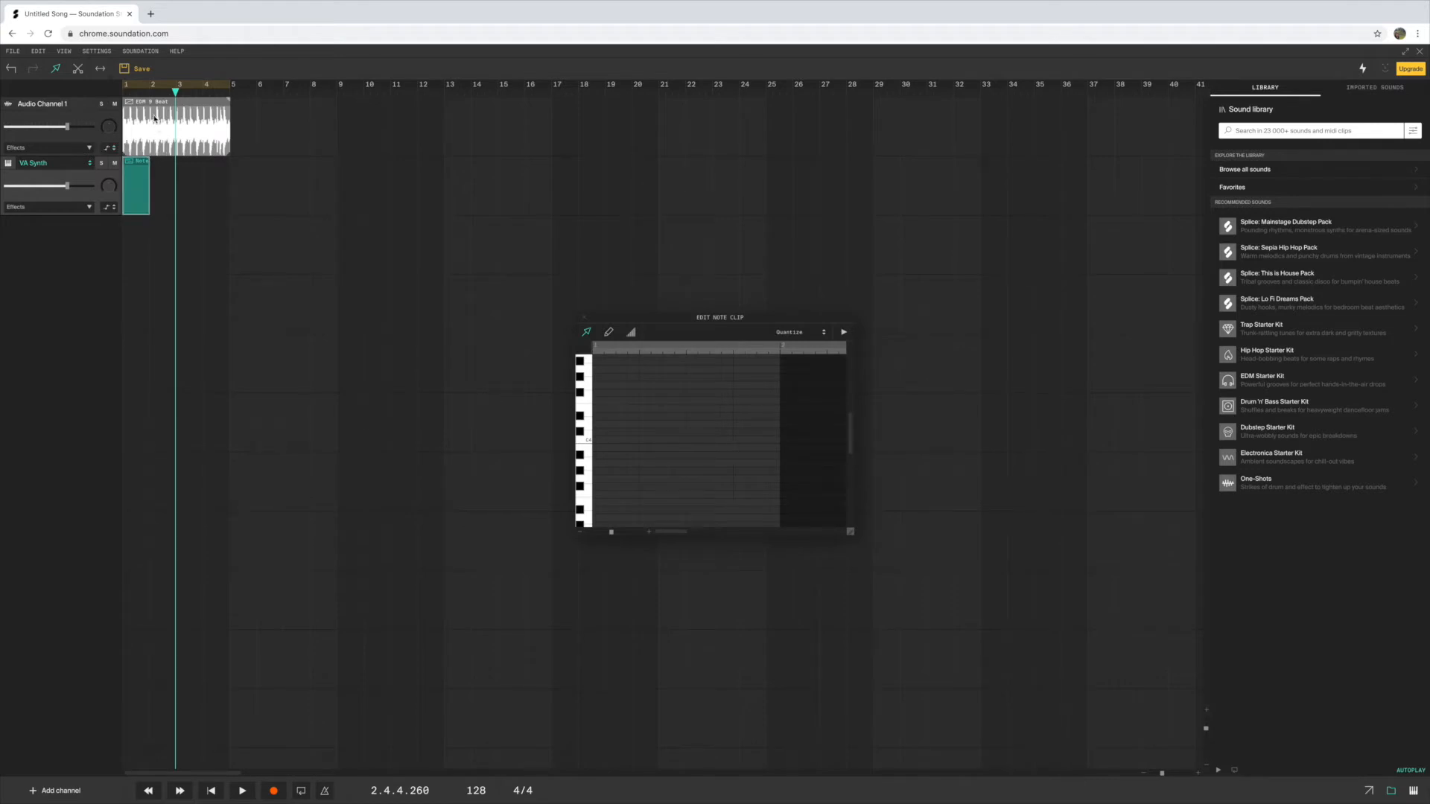
{"action": "left_click", "coordinate": [153, 86]}
{"action": "left_click", "coordinate": [153, 86]}
{"action": "left_click", "coordinate": [154, 85]}
{"action": "left_click_drag", "start_coordinate": [229, 85], "coordinate": [153, 96]}
{"action": "left_click", "coordinate": [588, 438]}
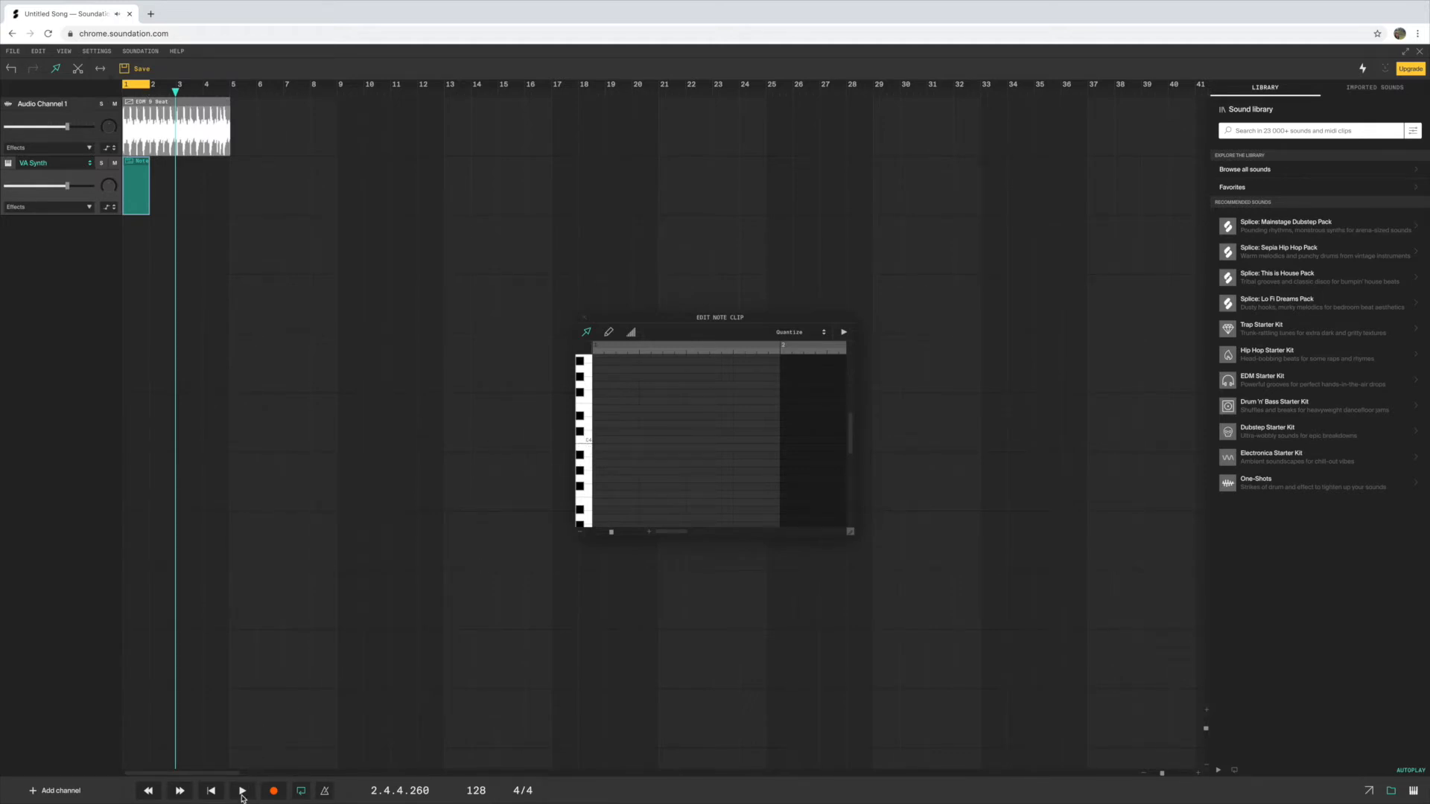
Draw four C notes on sixteenth steps 1, 5, 11 and 15 and a D# on step 13 while the bar loops
{"action": "left_click", "coordinate": [609, 333]}
{"action": "left_click", "coordinate": [243, 792]}
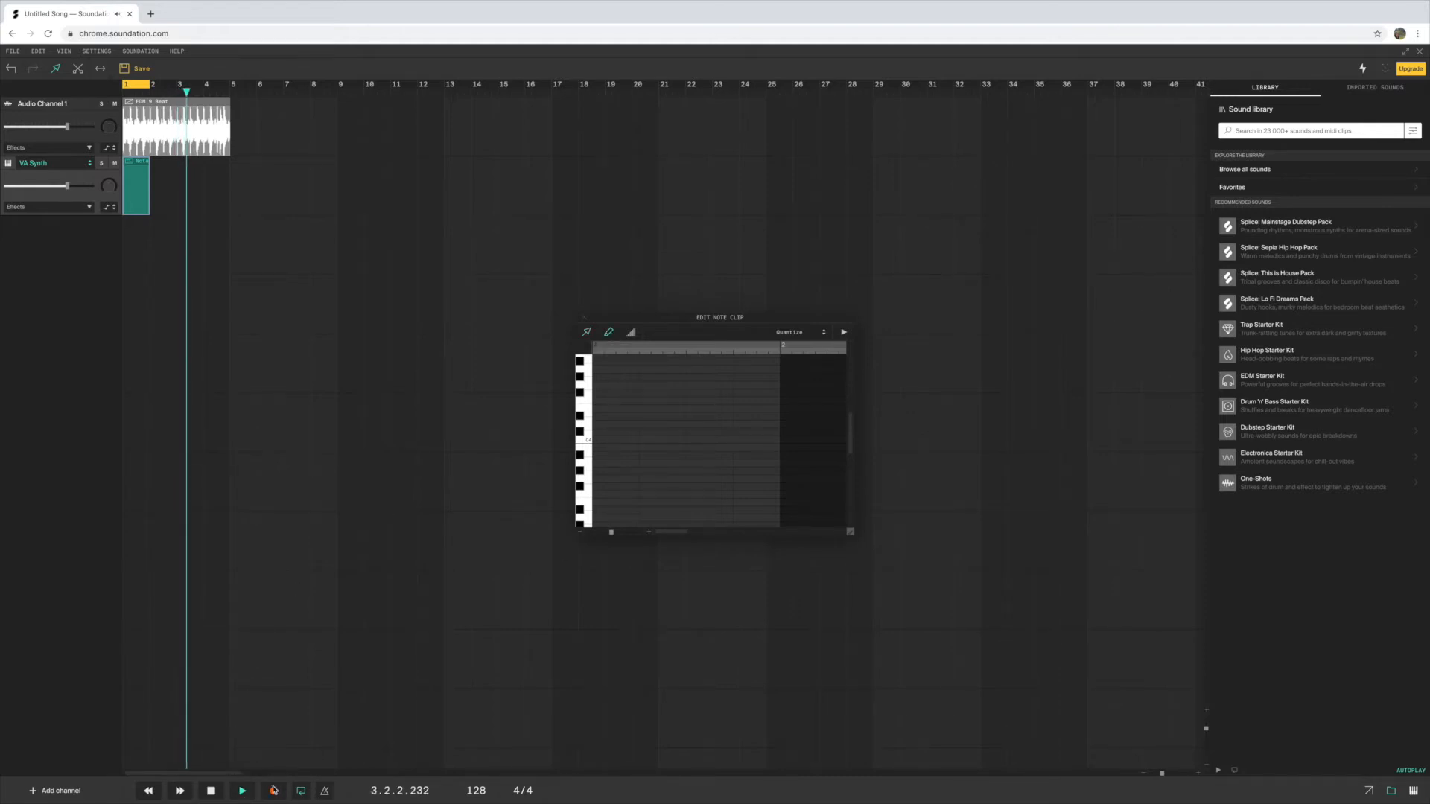
{"action": "left_click", "coordinate": [212, 794]}
{"action": "left_click", "coordinate": [242, 791]}
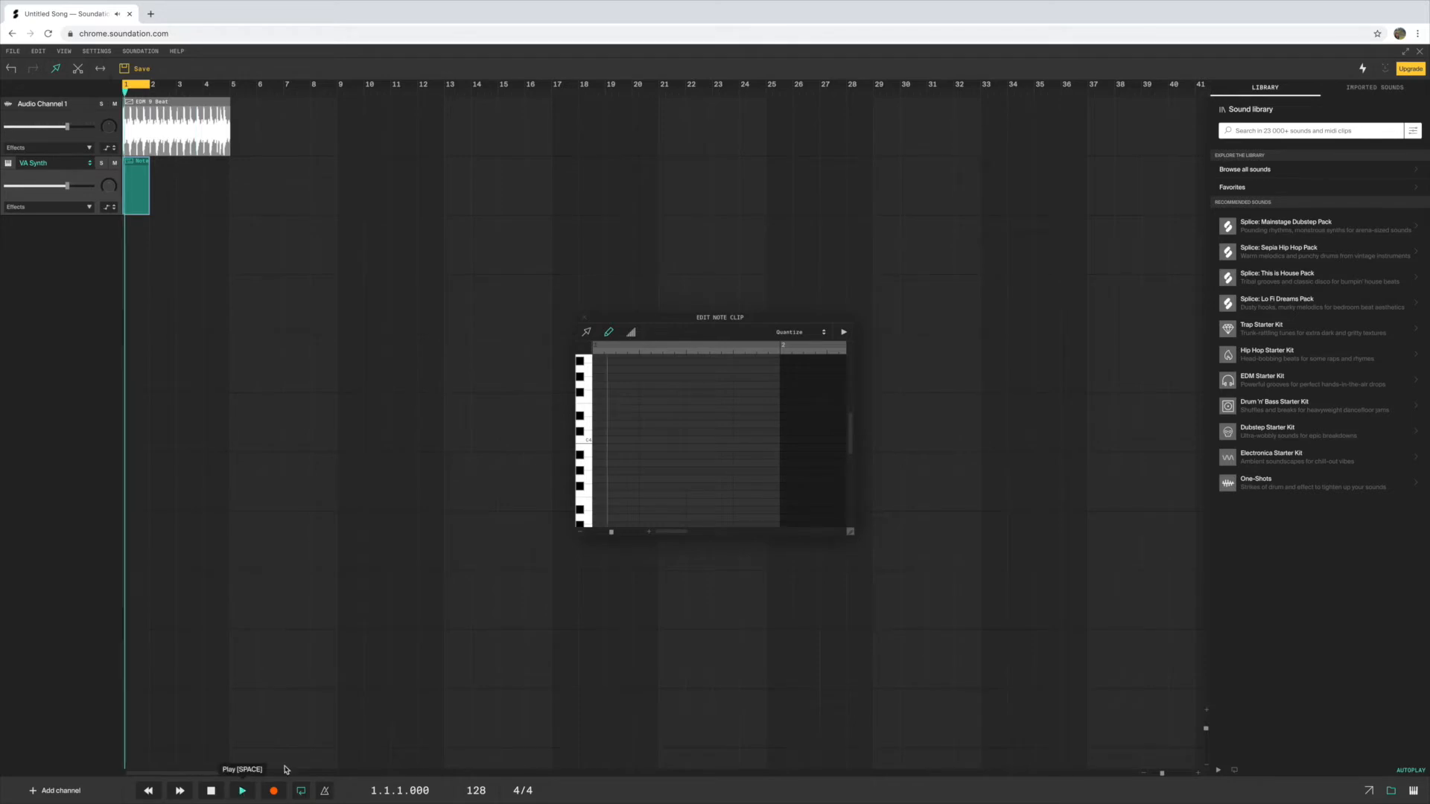
{"action": "left_click", "coordinate": [597, 439]}
{"action": "left_click", "coordinate": [645, 439]}
{"action": "left_click", "coordinate": [715, 439]}
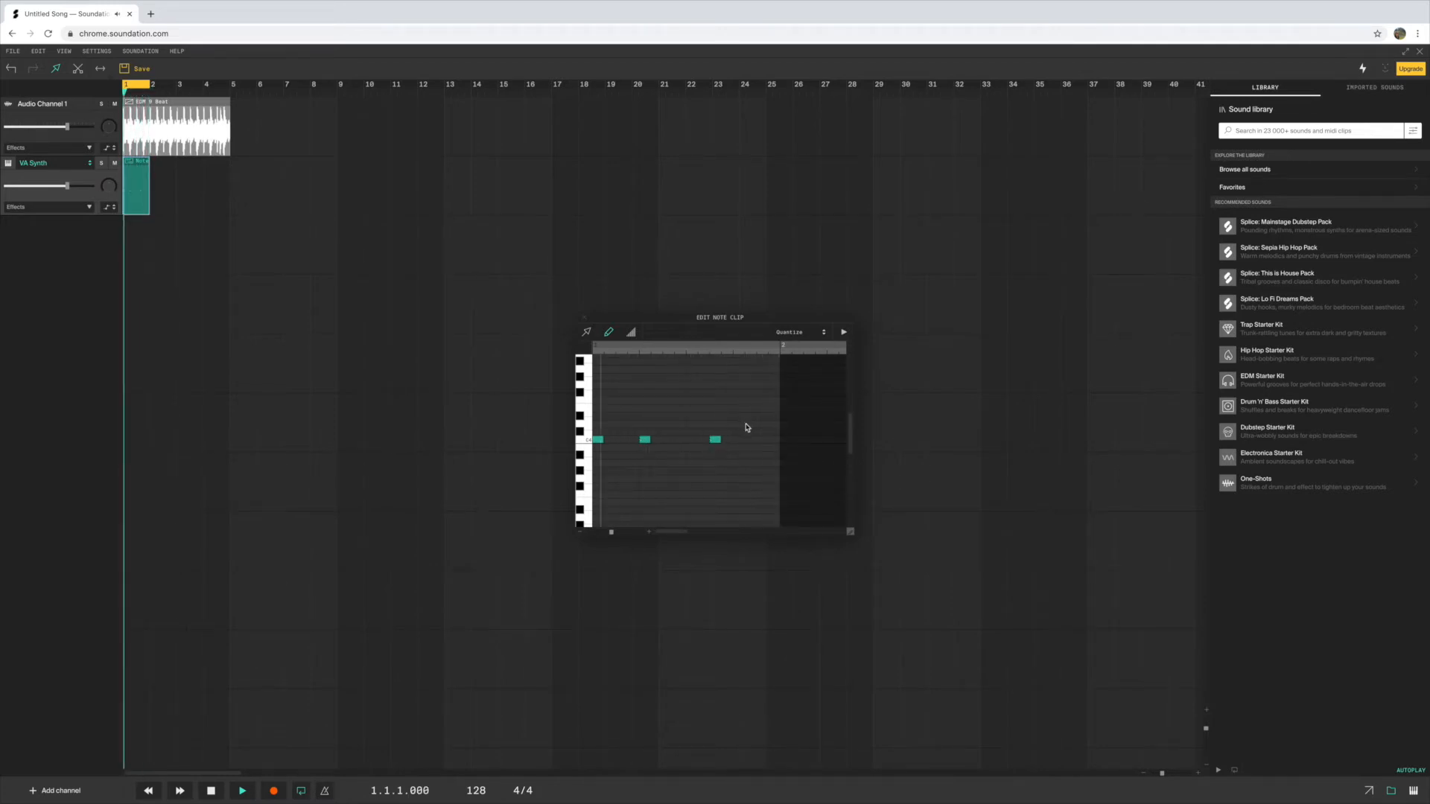
{"action": "left_click", "coordinate": [738, 415]}
{"action": "left_click", "coordinate": [761, 440]}
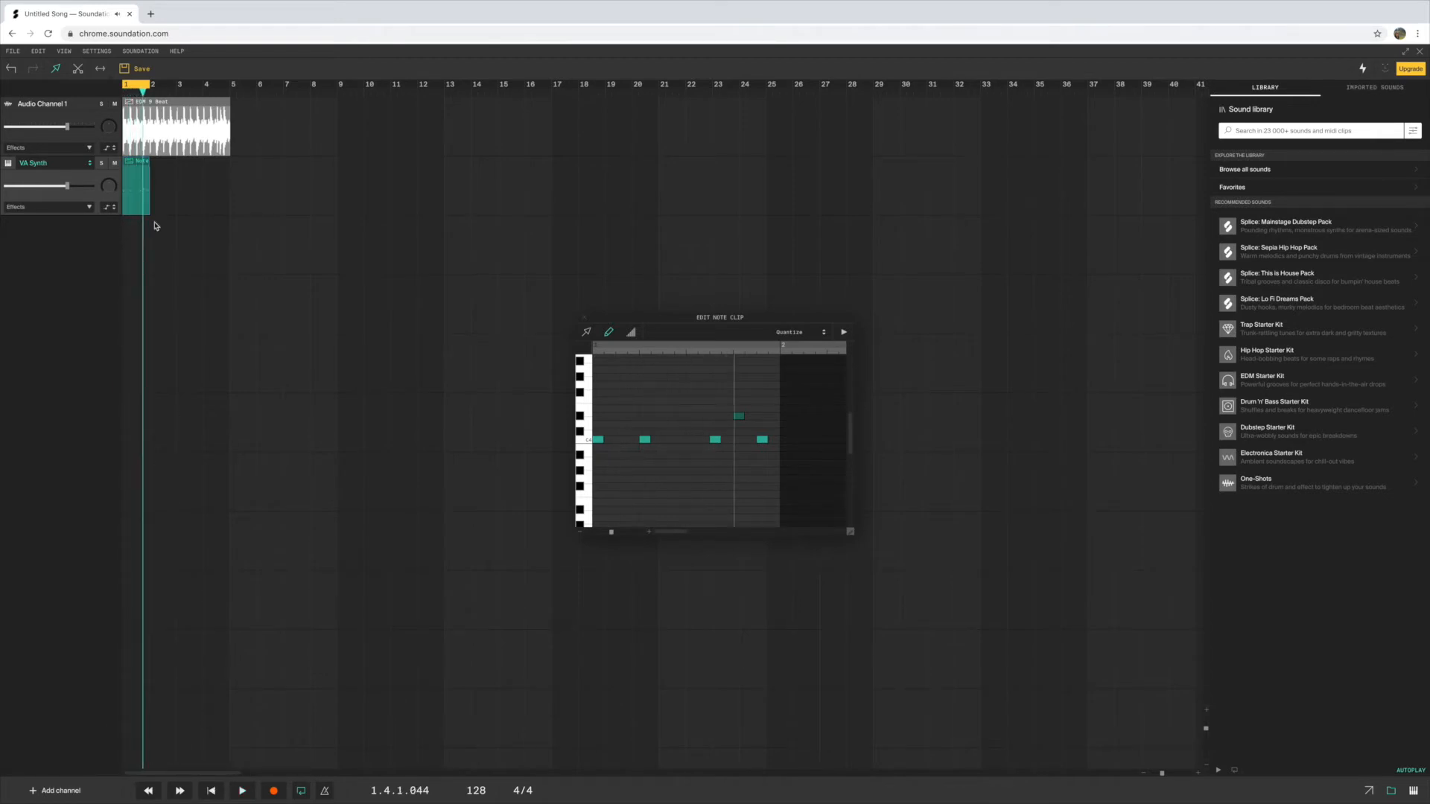
Try extending the VA Synth note clip to bar 5, and place a one-bar copy of it at bar 3
{"action": "left_click_drag", "start_coordinate": [147, 161], "coordinate": [226, 167]}
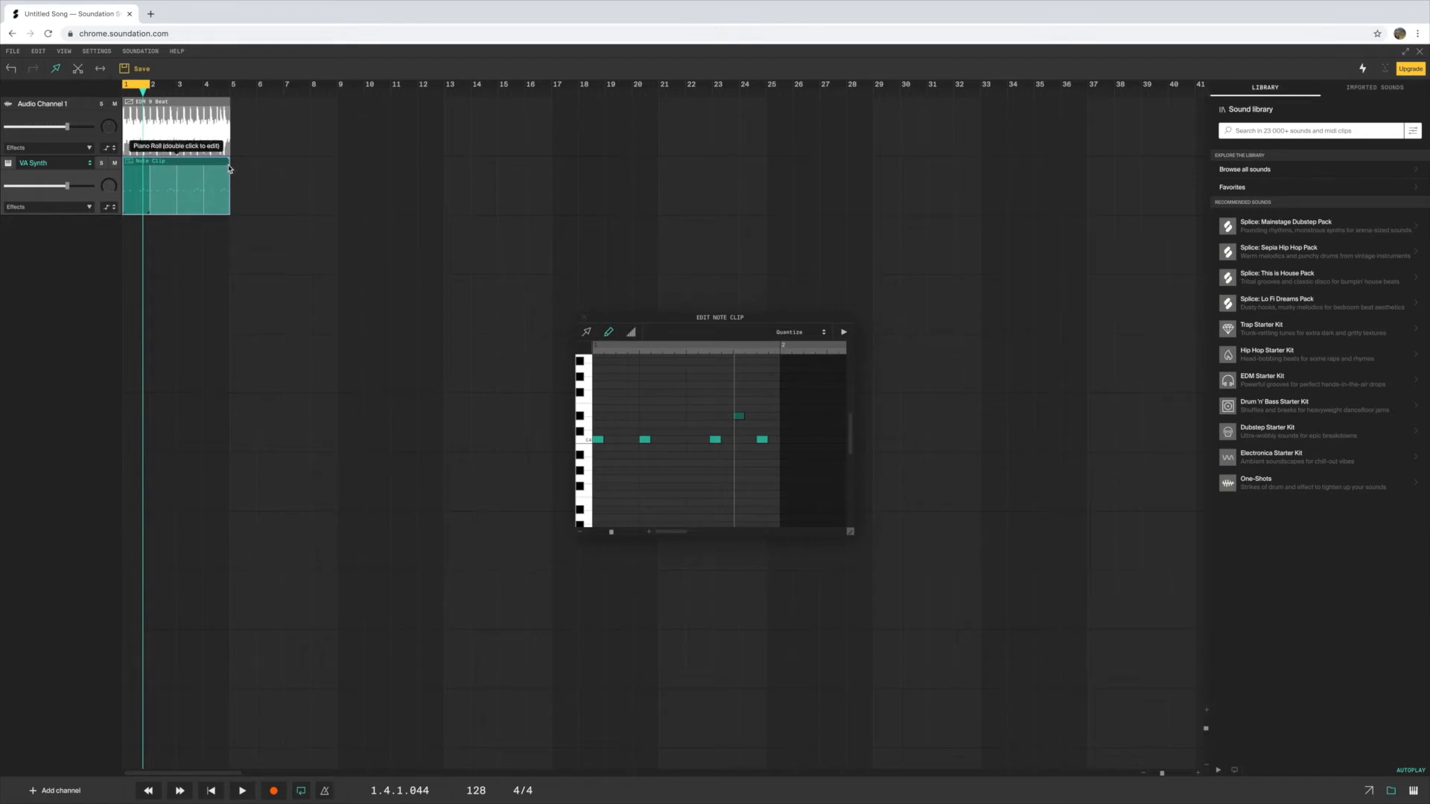
{"action": "left_click_drag", "start_coordinate": [228, 160], "coordinate": [194, 168]}
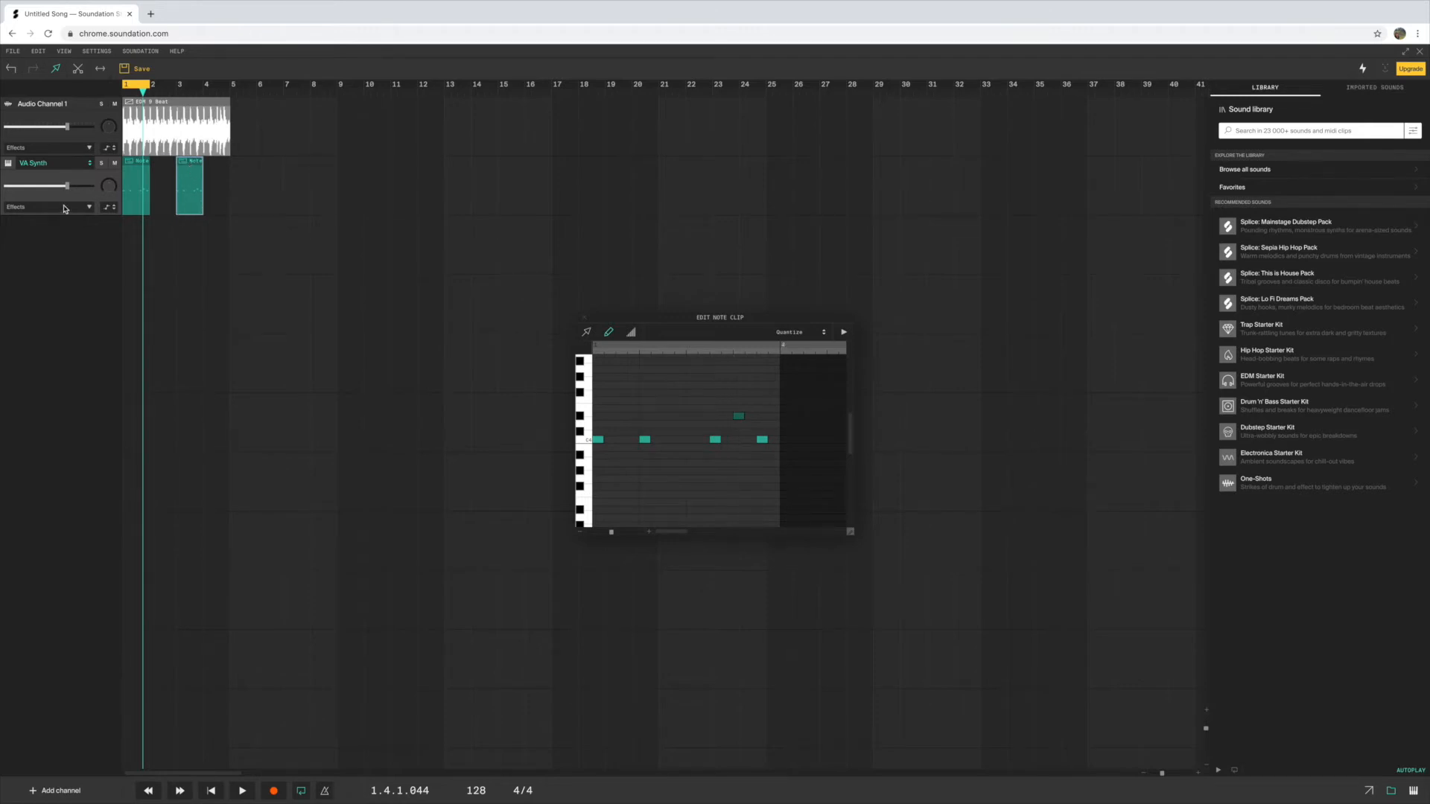
Add a second instrument channel and set its instrument to The Wub Machine
{"action": "left_click", "coordinate": [43, 794]}
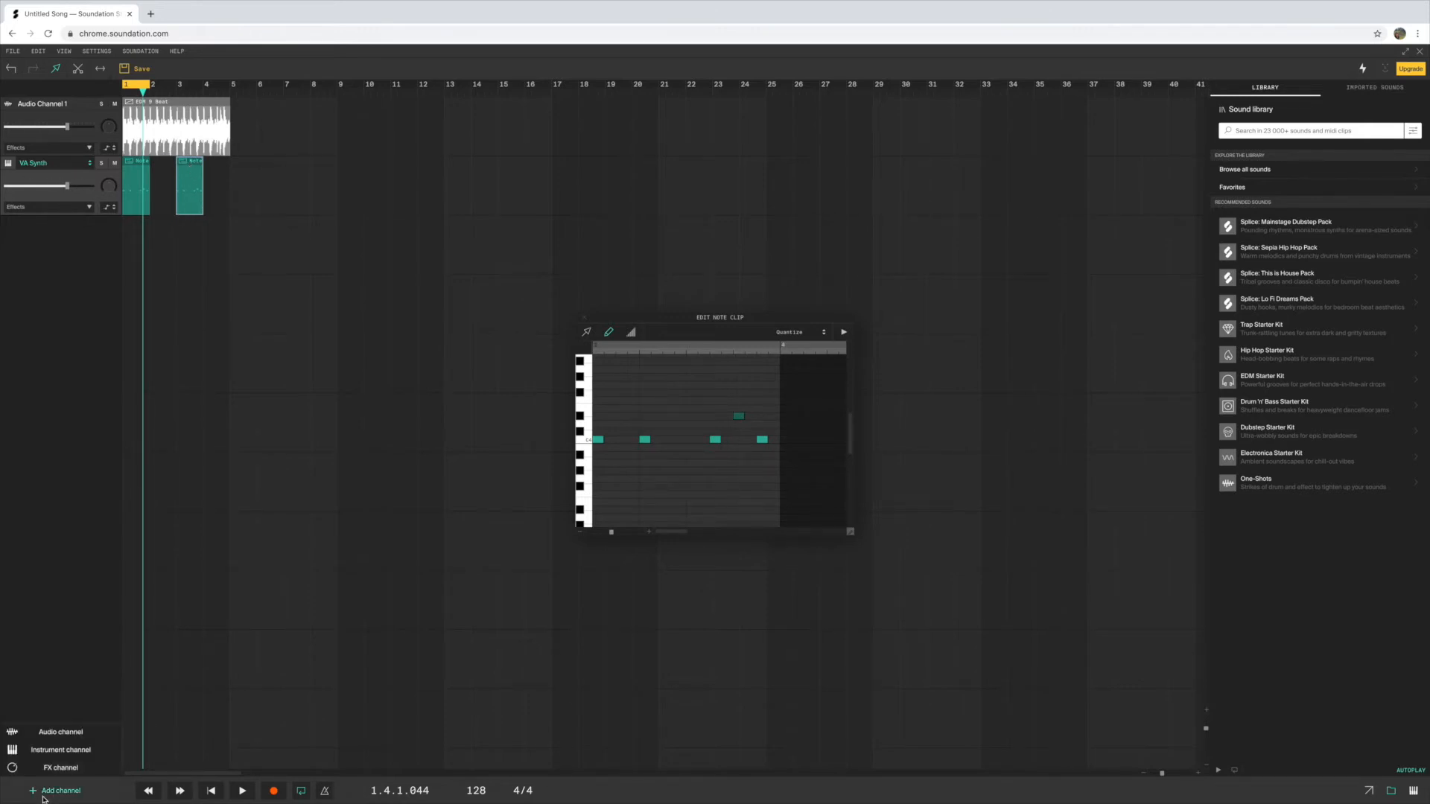
{"action": "left_click", "coordinate": [42, 752]}
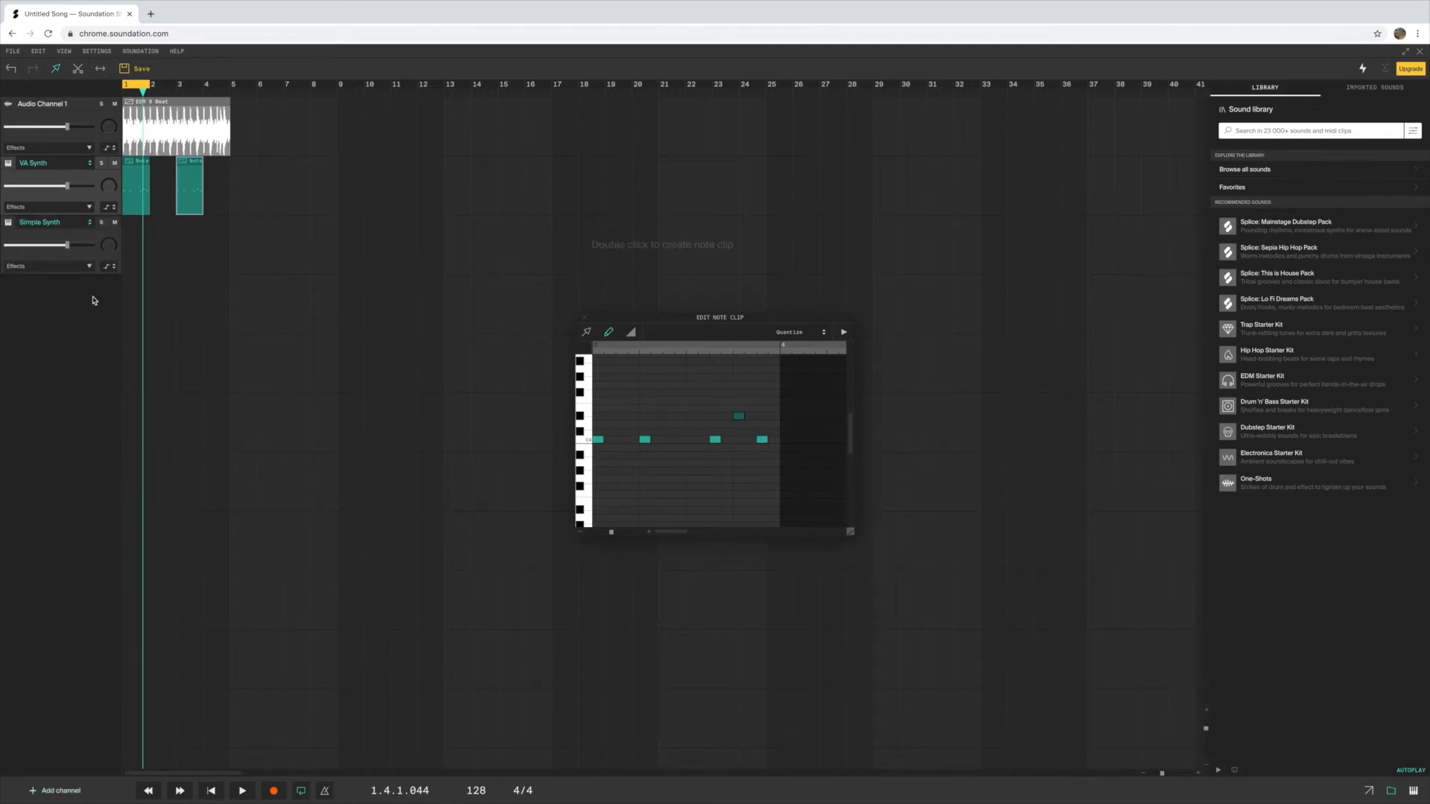
{"action": "left_click", "coordinate": [89, 223]}
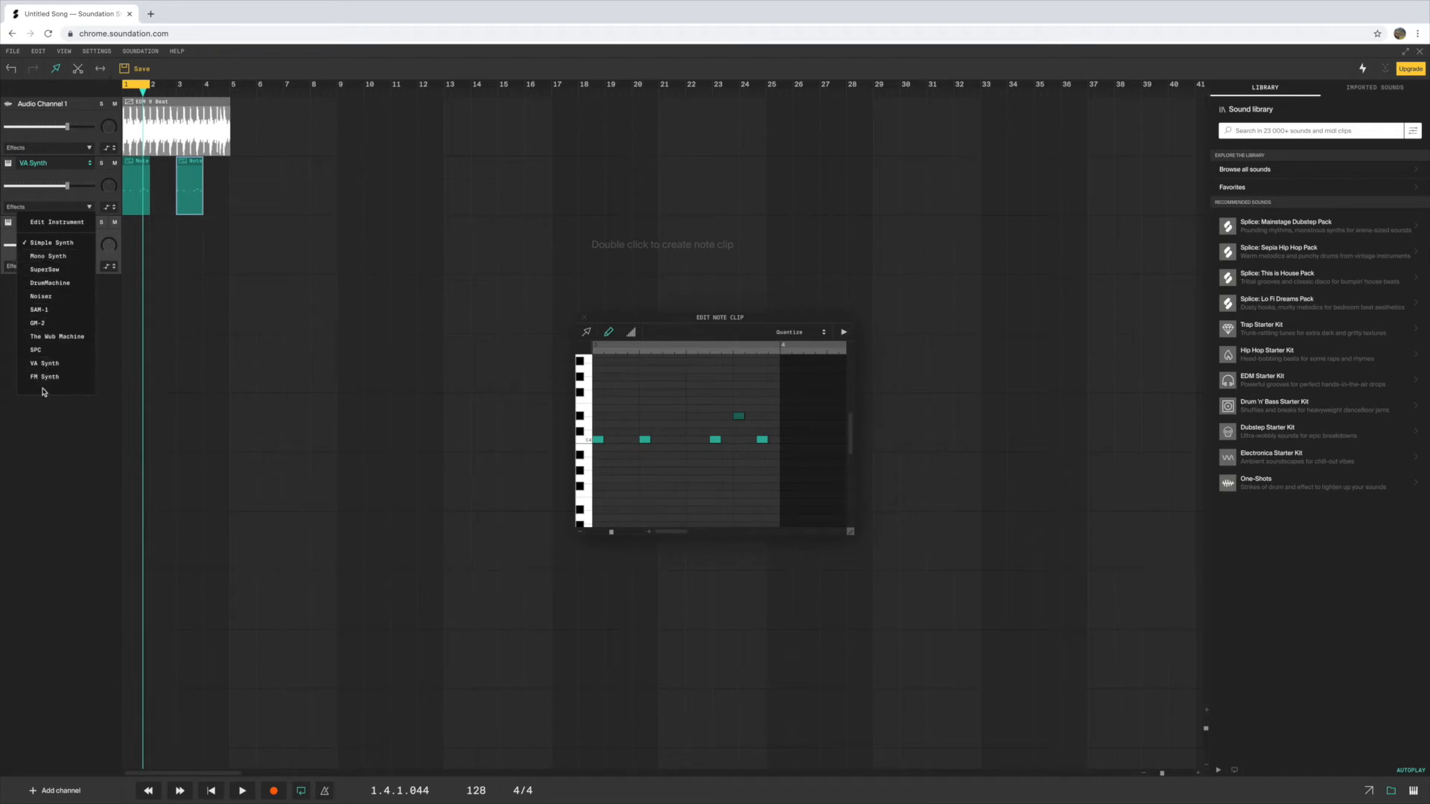
{"action": "left_click", "coordinate": [49, 337]}
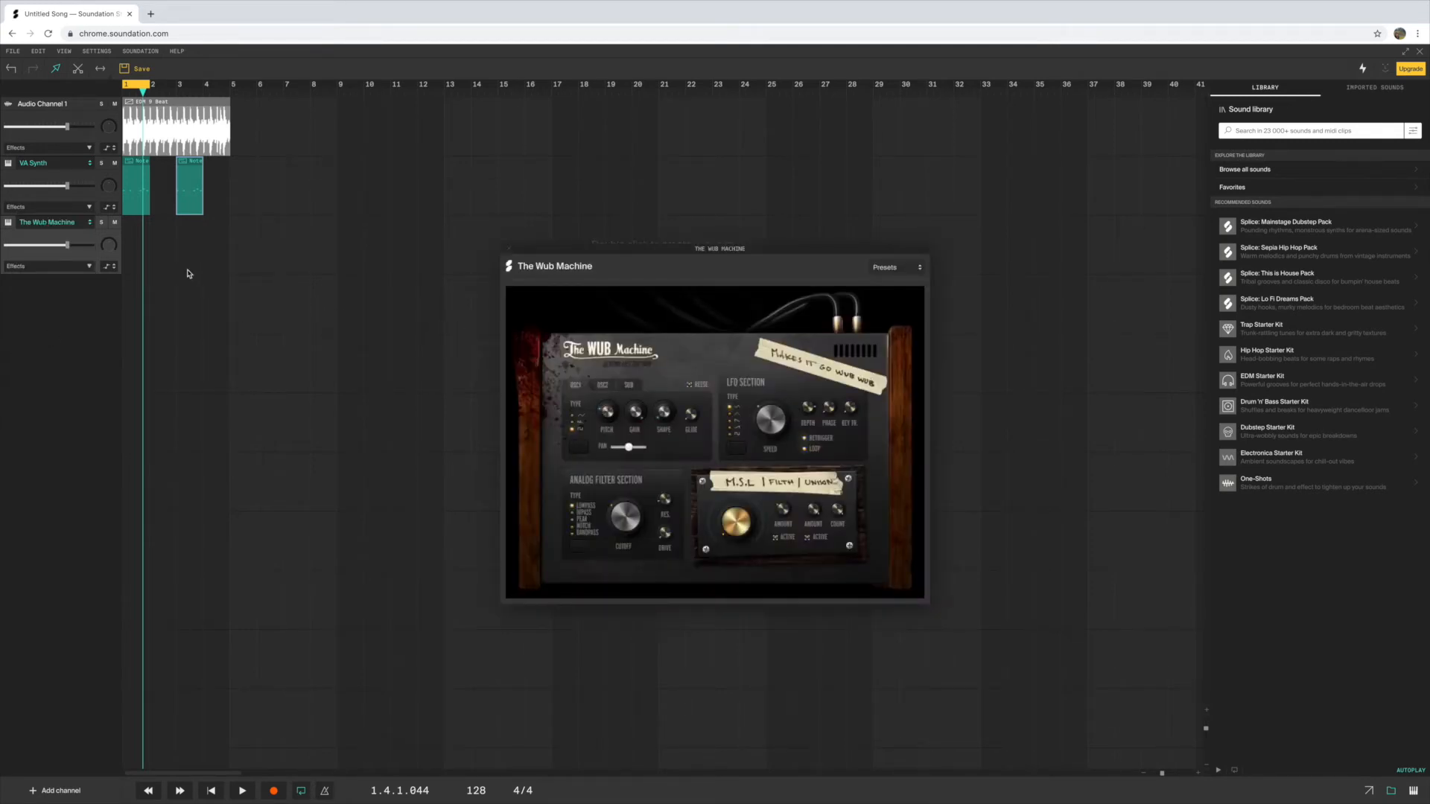
Create a one-bar note clip on The Wub Machine channel, move it to start at bar 1, and keep looping on
{"action": "left_click", "coordinate": [159, 250]}
{"action": "left_click", "coordinate": [301, 792]}
{"action": "double_click", "coordinate": [140, 244]}
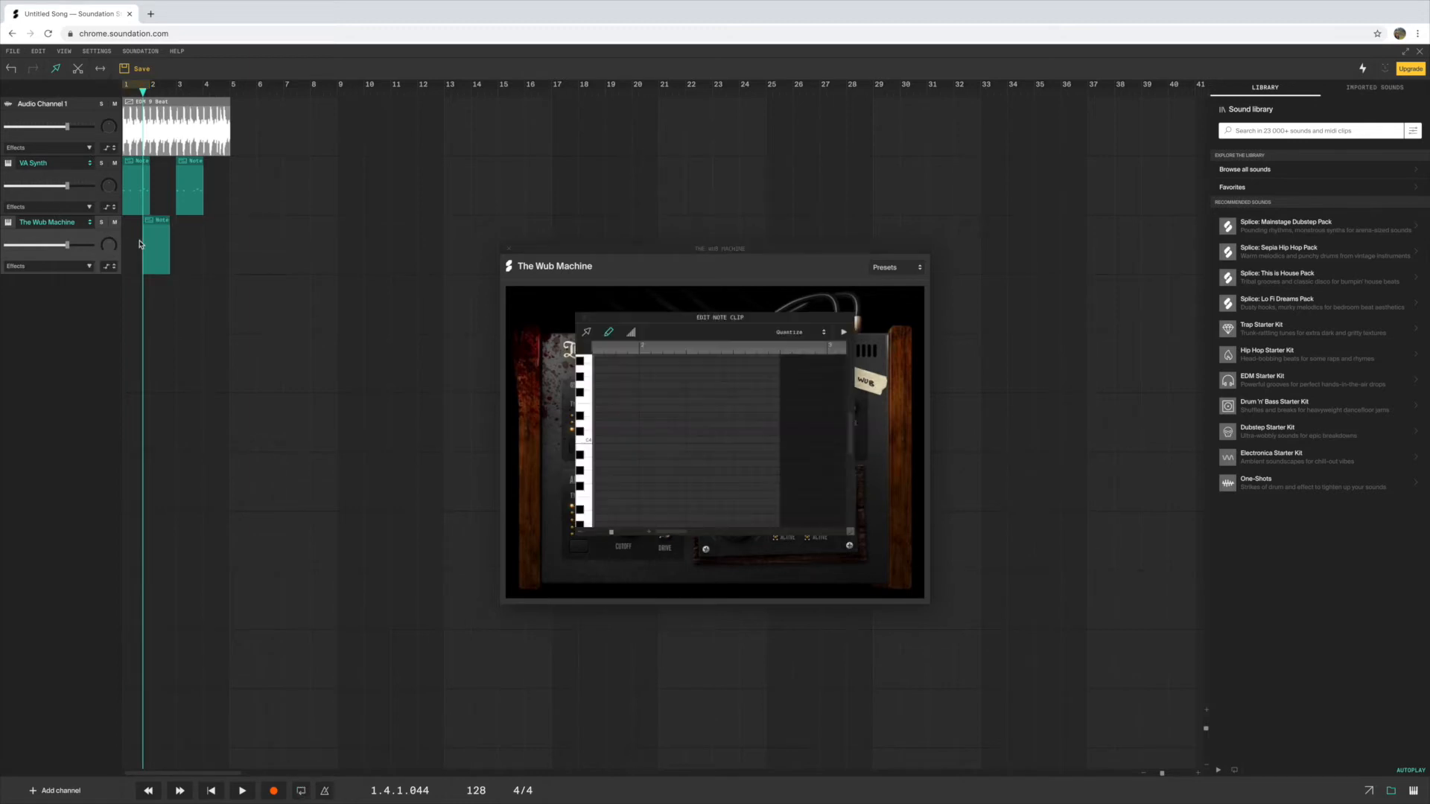
{"action": "left_click_drag", "start_coordinate": [164, 237], "coordinate": [143, 237]}
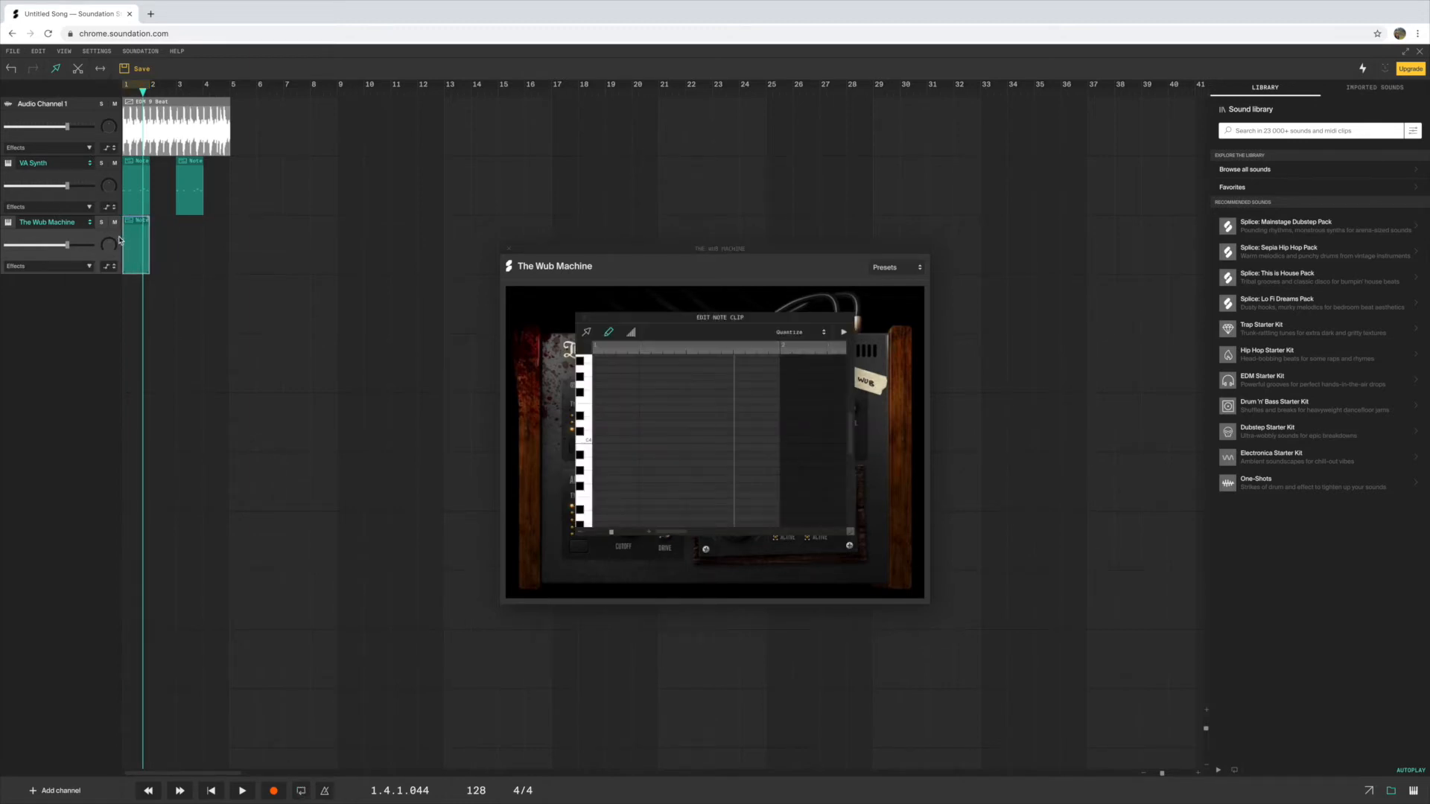
{"action": "left_click", "coordinate": [143, 86]}
Draw a four-step C3 note on sixteenth step 1, plus C3 notes on steps 11 and 15 and a D#3 on step 13, during looped playback
{"action": "scroll", "coordinate": [651, 499], "scroll_direction": "down", "scroll_amount": 3}
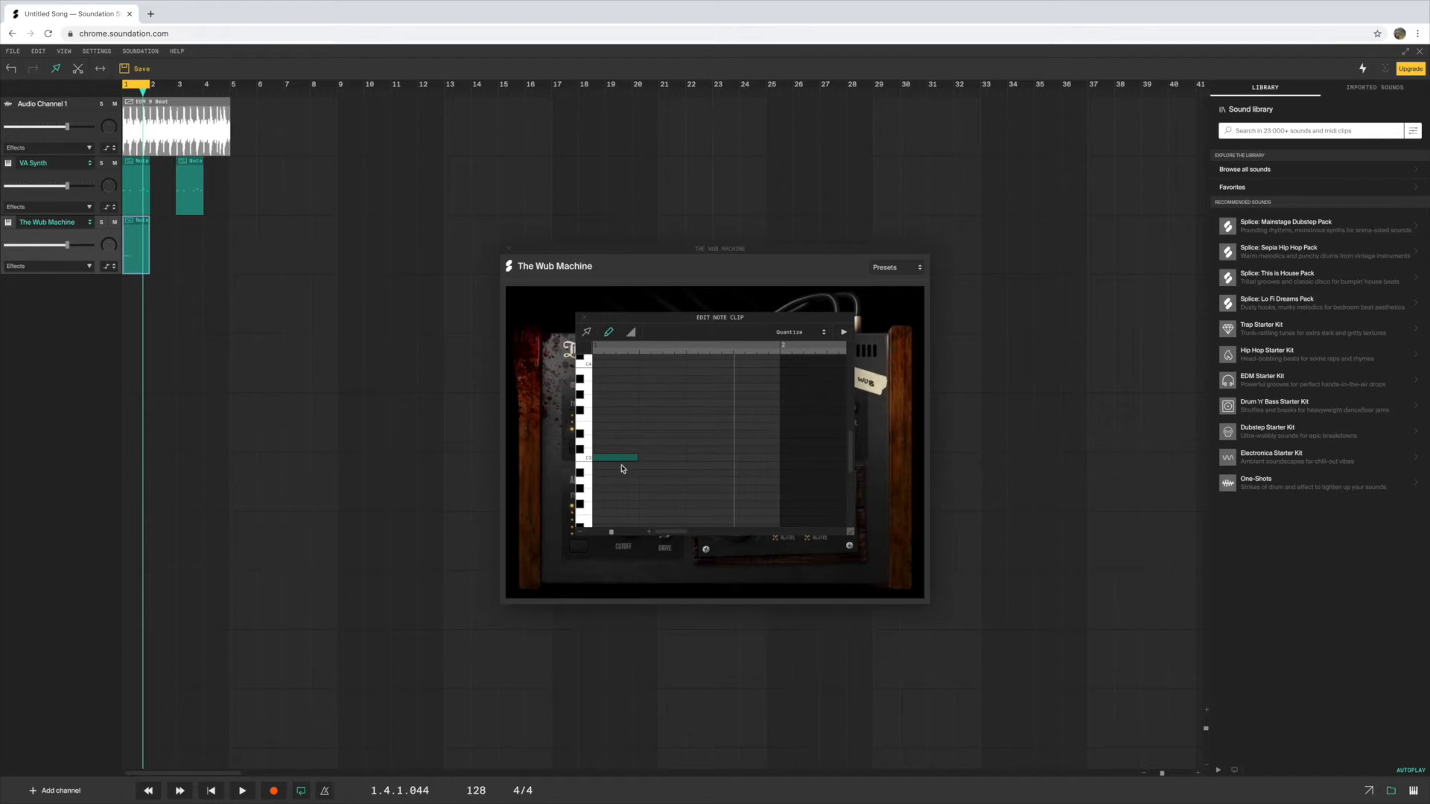
{"action": "left_click", "coordinate": [242, 791]}
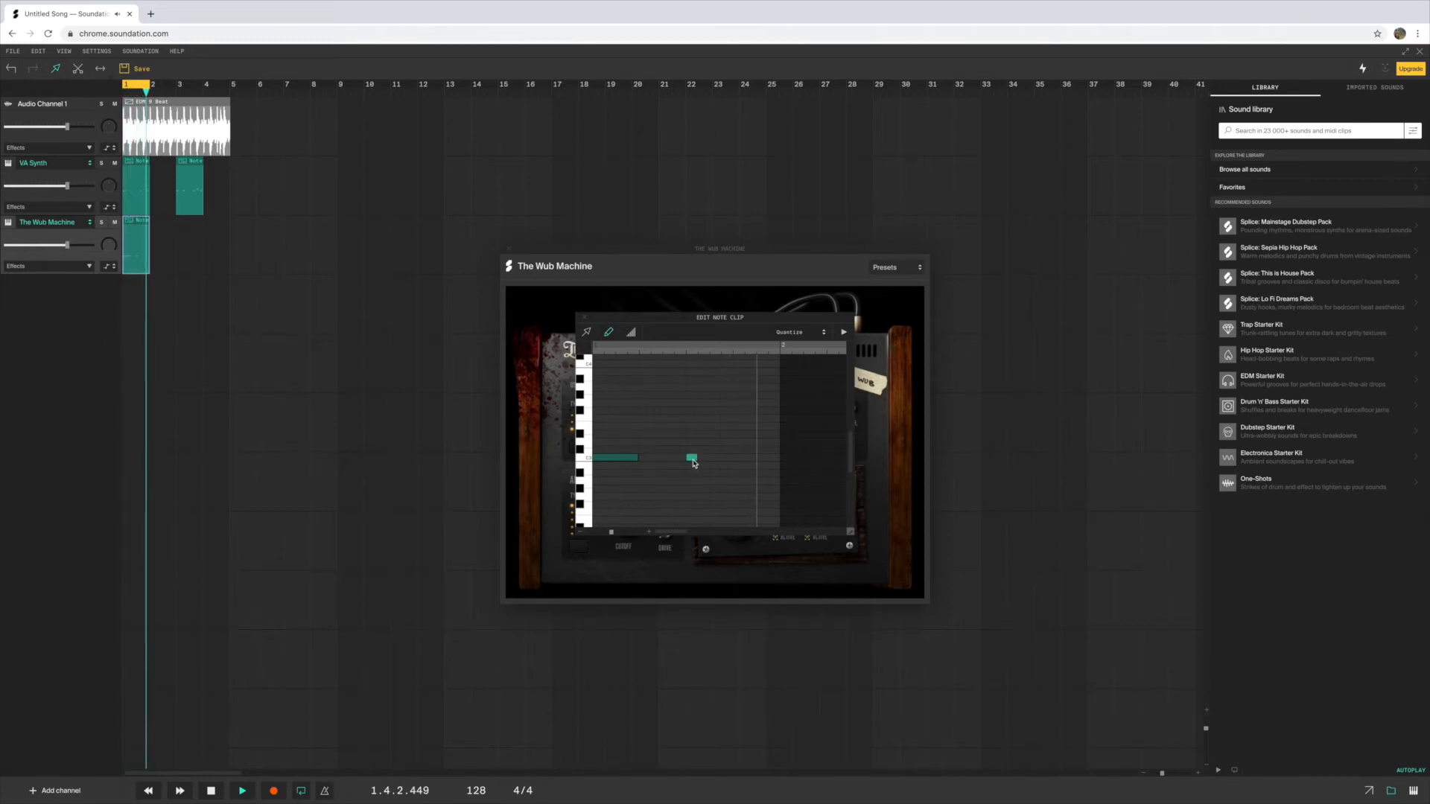
{"action": "left_click", "coordinate": [692, 458]}
{"action": "left_click_drag", "start_coordinate": [695, 463], "coordinate": [718, 461]}
{"action": "left_click", "coordinate": [738, 434]}
{"action": "left_click", "coordinate": [762, 458]}
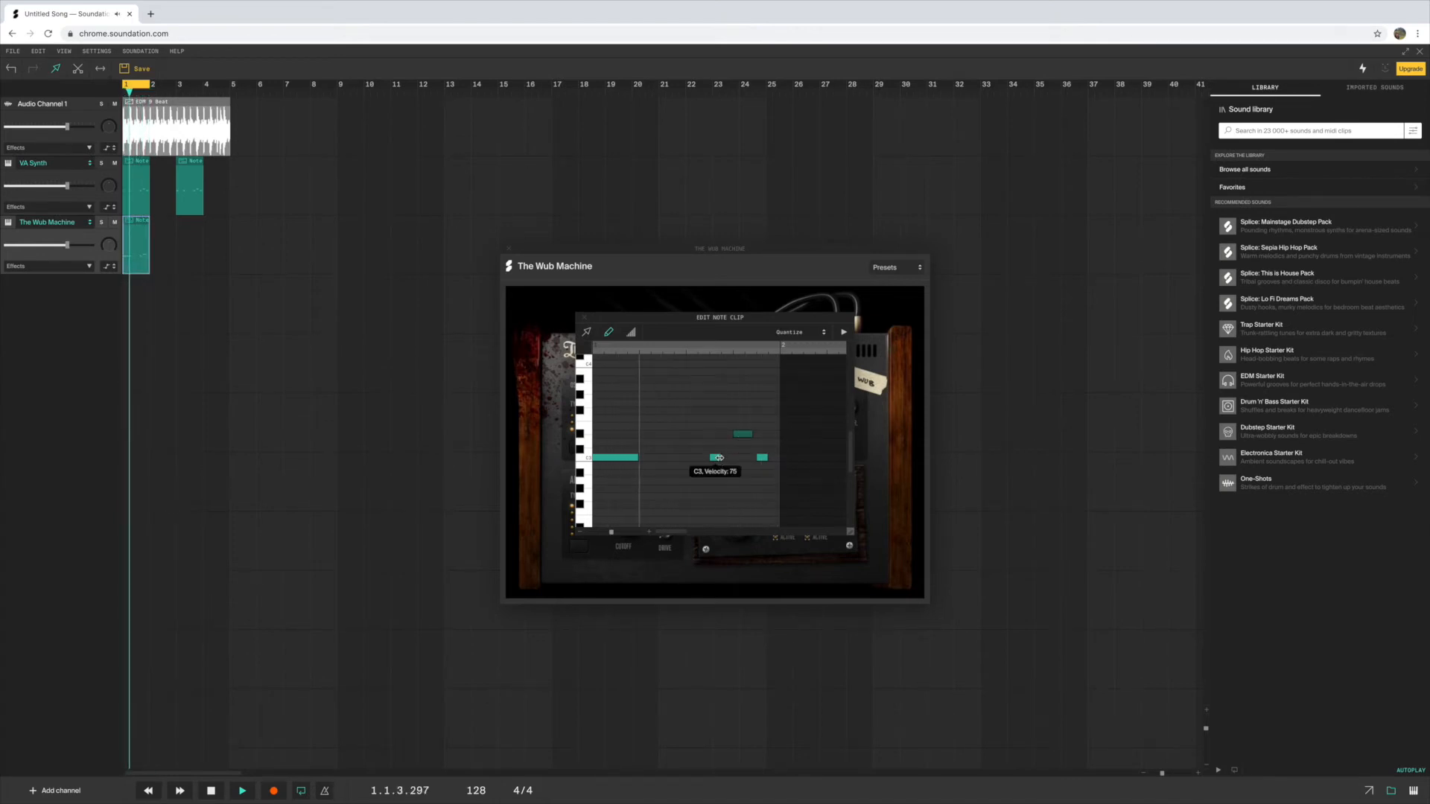
{"action": "left_click_drag", "start_coordinate": [720, 458], "coordinate": [731, 458]}
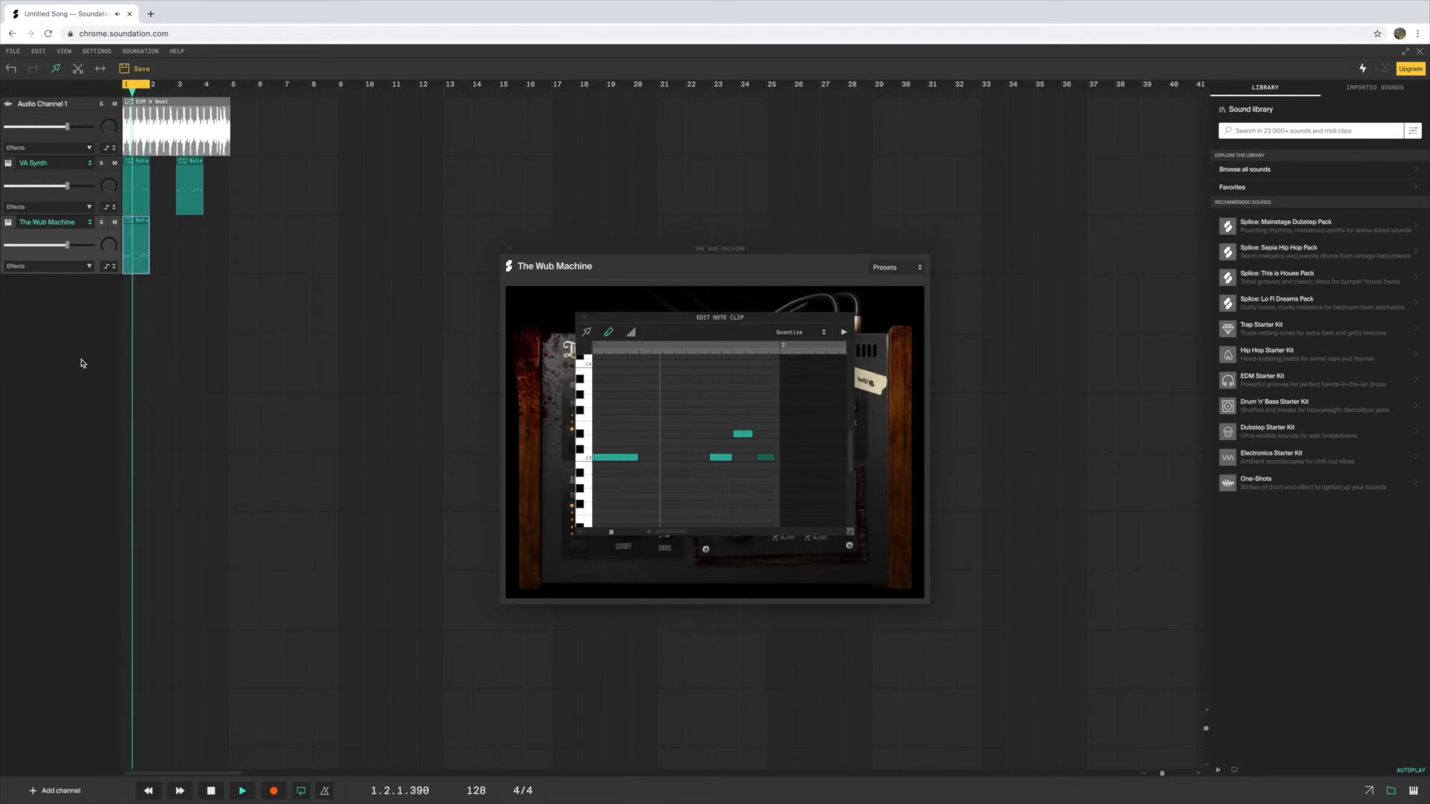
Lower the volumes of The Wub Machine and VA Synth channels and mute Audio Channel 1
{"action": "left_click_drag", "start_coordinate": [68, 246], "coordinate": [54, 246]}
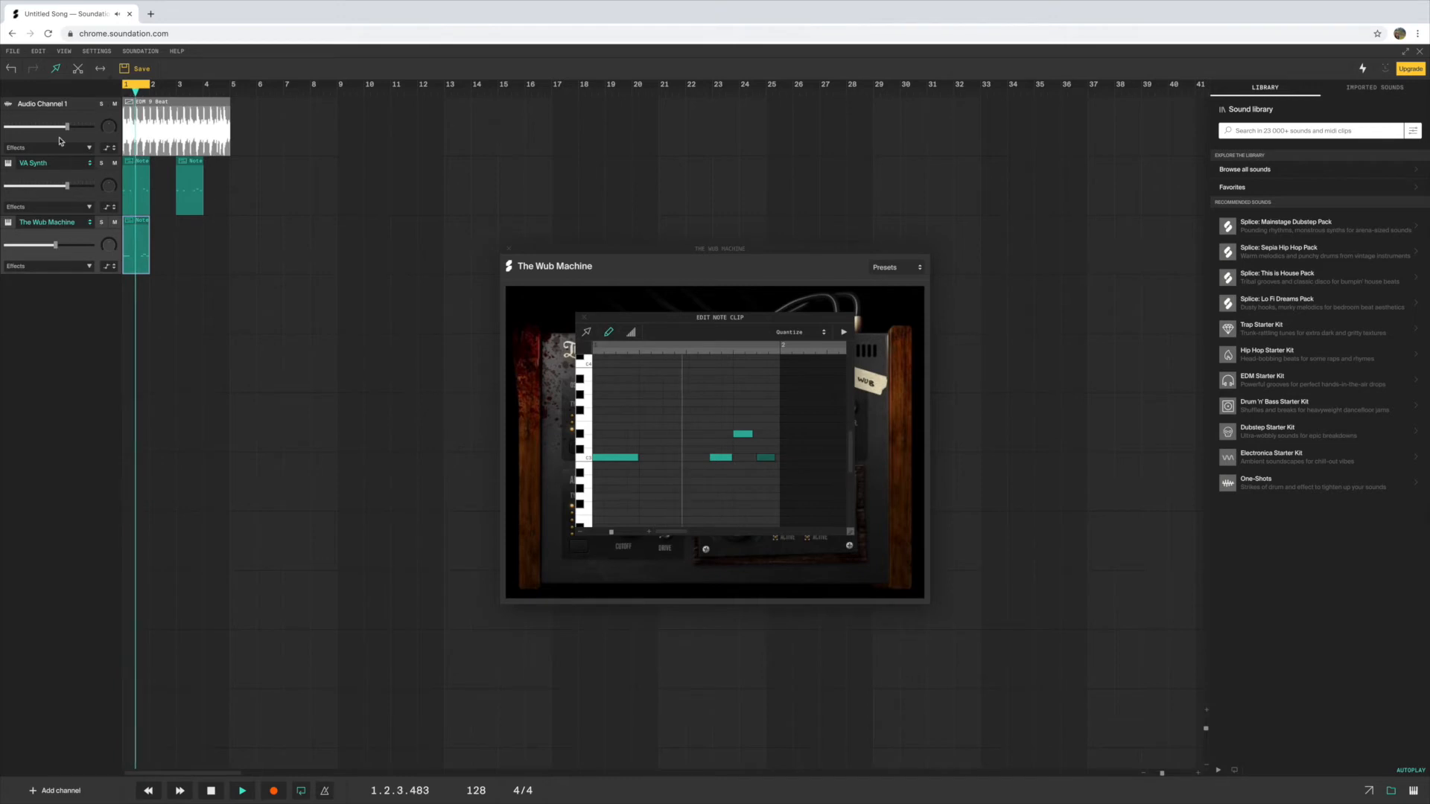
{"action": "left_click", "coordinate": [114, 103]}
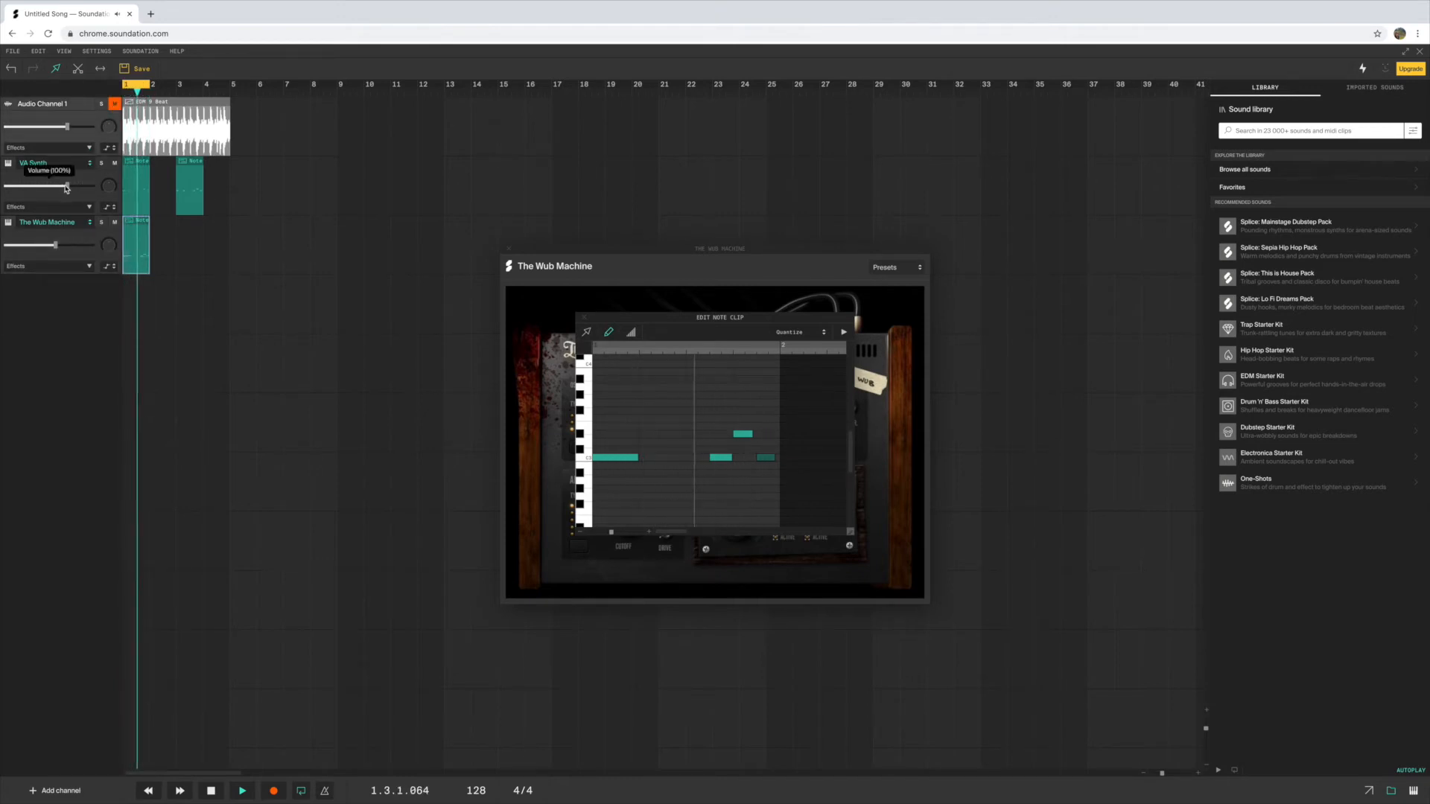
{"action": "left_click_drag", "start_coordinate": [67, 186], "coordinate": [51, 187]}
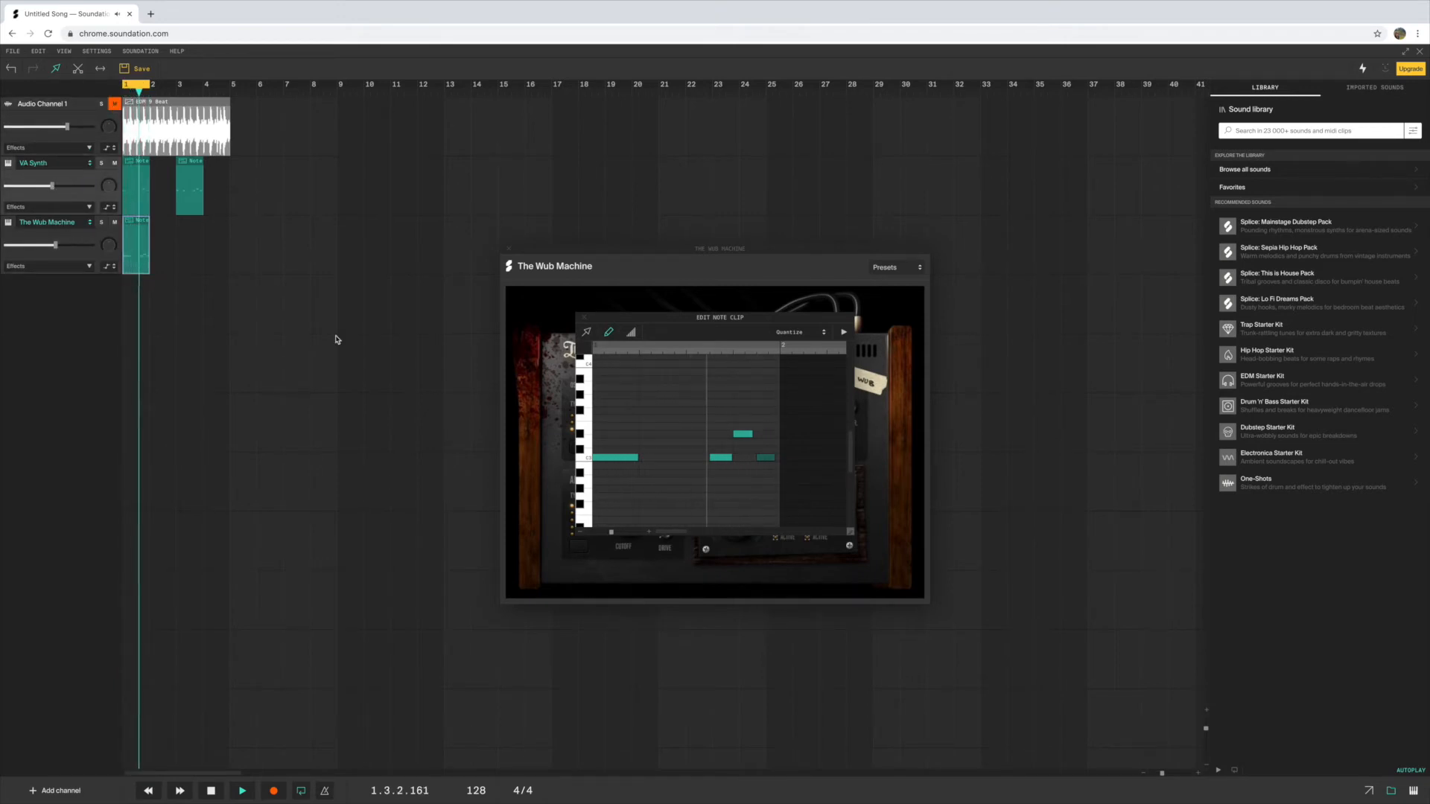
Move the first C3 note to sixteenth step 3, shorten it to two steps, and add a short C3 note on step 7
{"action": "left_click_drag", "start_coordinate": [602, 457], "coordinate": [626, 459]}
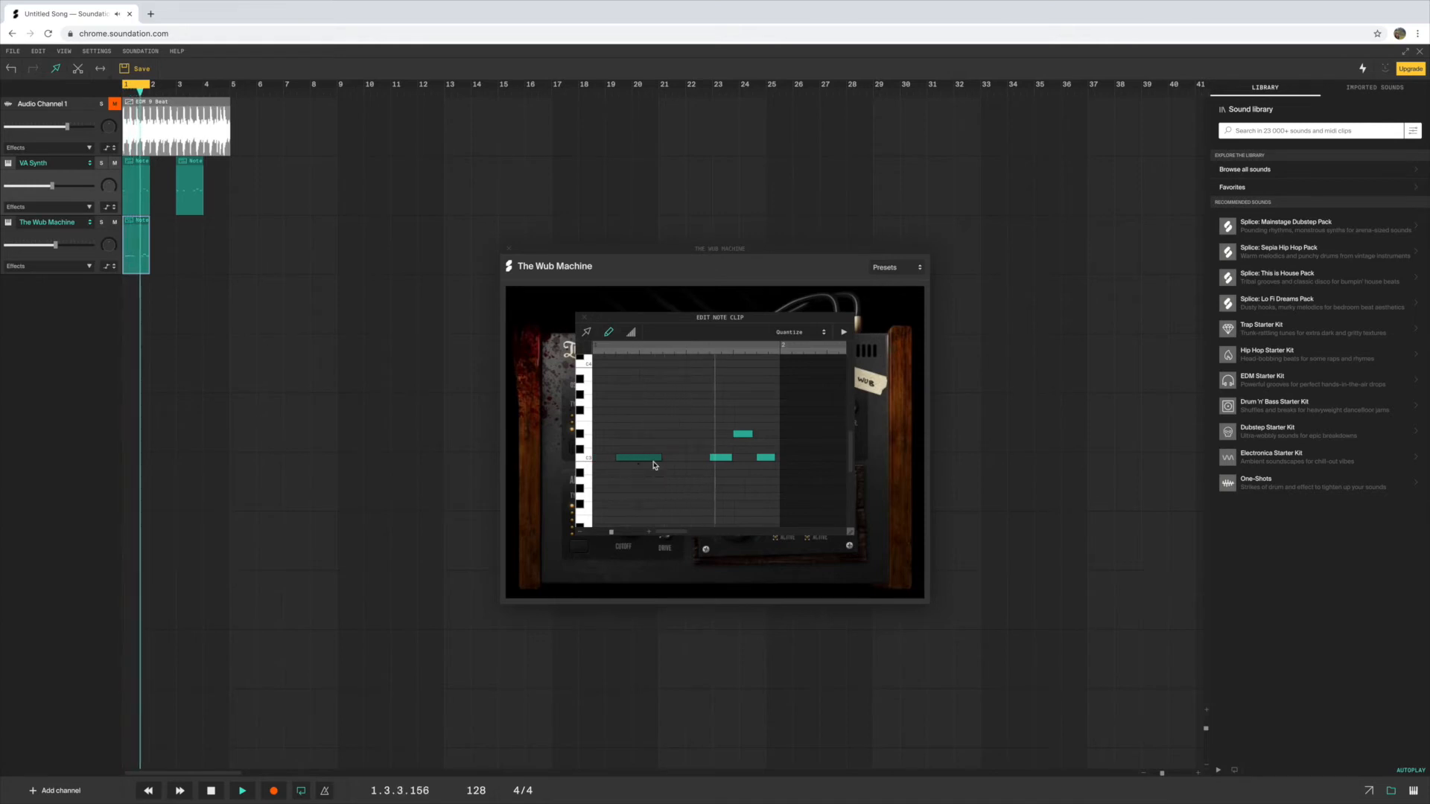
{"action": "left_click_drag", "start_coordinate": [661, 460], "coordinate": [642, 459]}
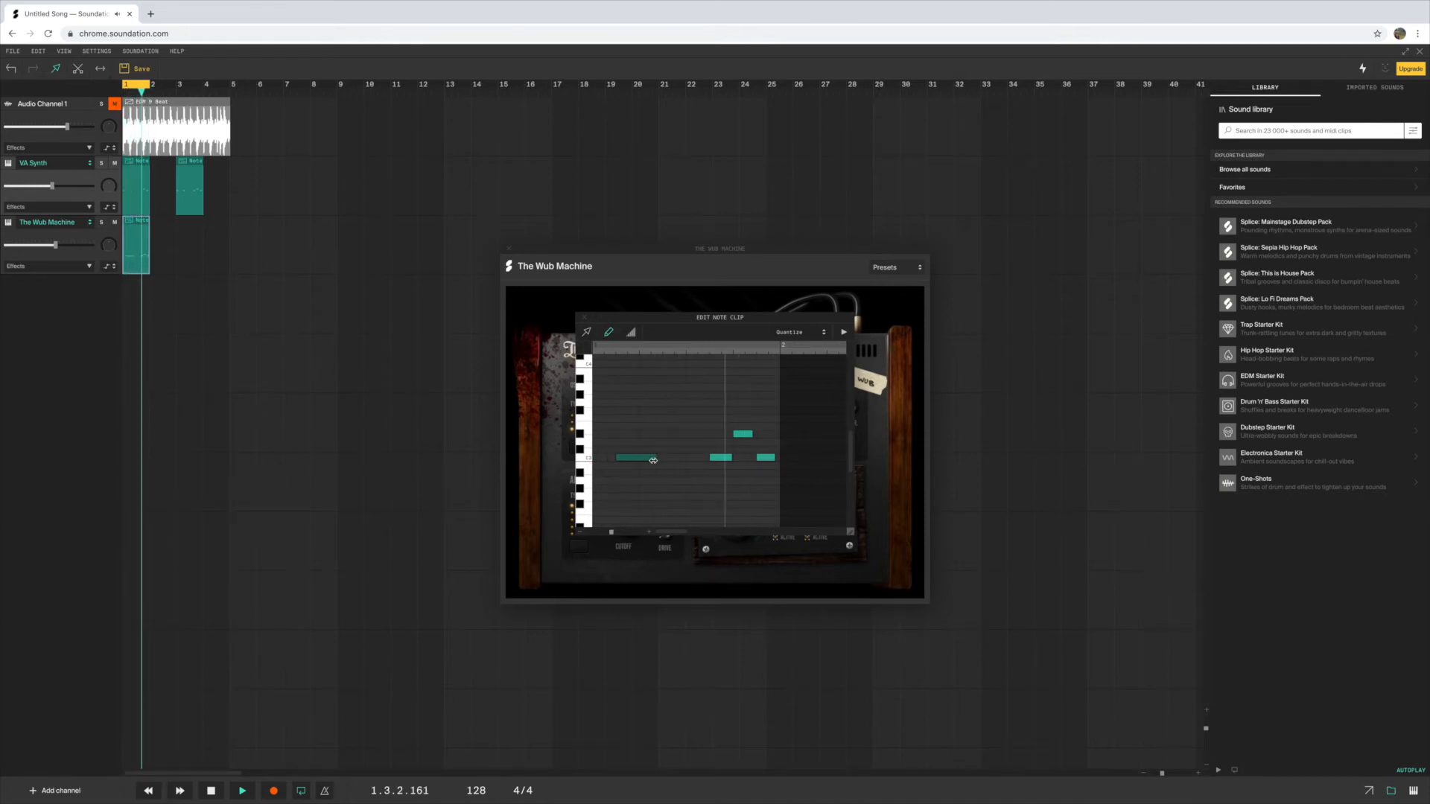
{"action": "left_click", "coordinate": [669, 458]}
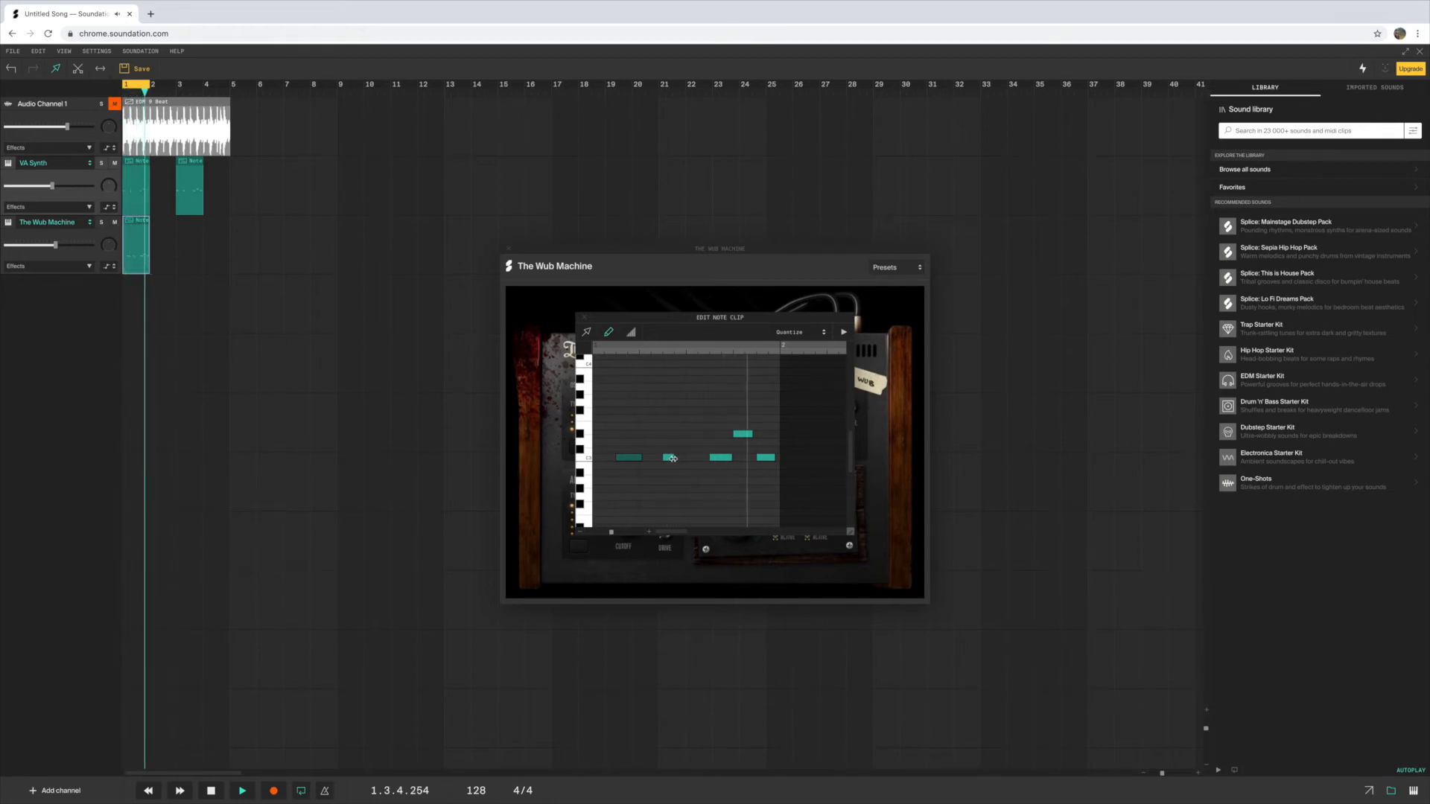
Raise the VA Synth volume slightly, lower The Wub Machine volume a little more, and stop playback
{"action": "left_click_drag", "start_coordinate": [51, 186], "coordinate": [59, 186]}
{"action": "left_click", "coordinate": [54, 245]}
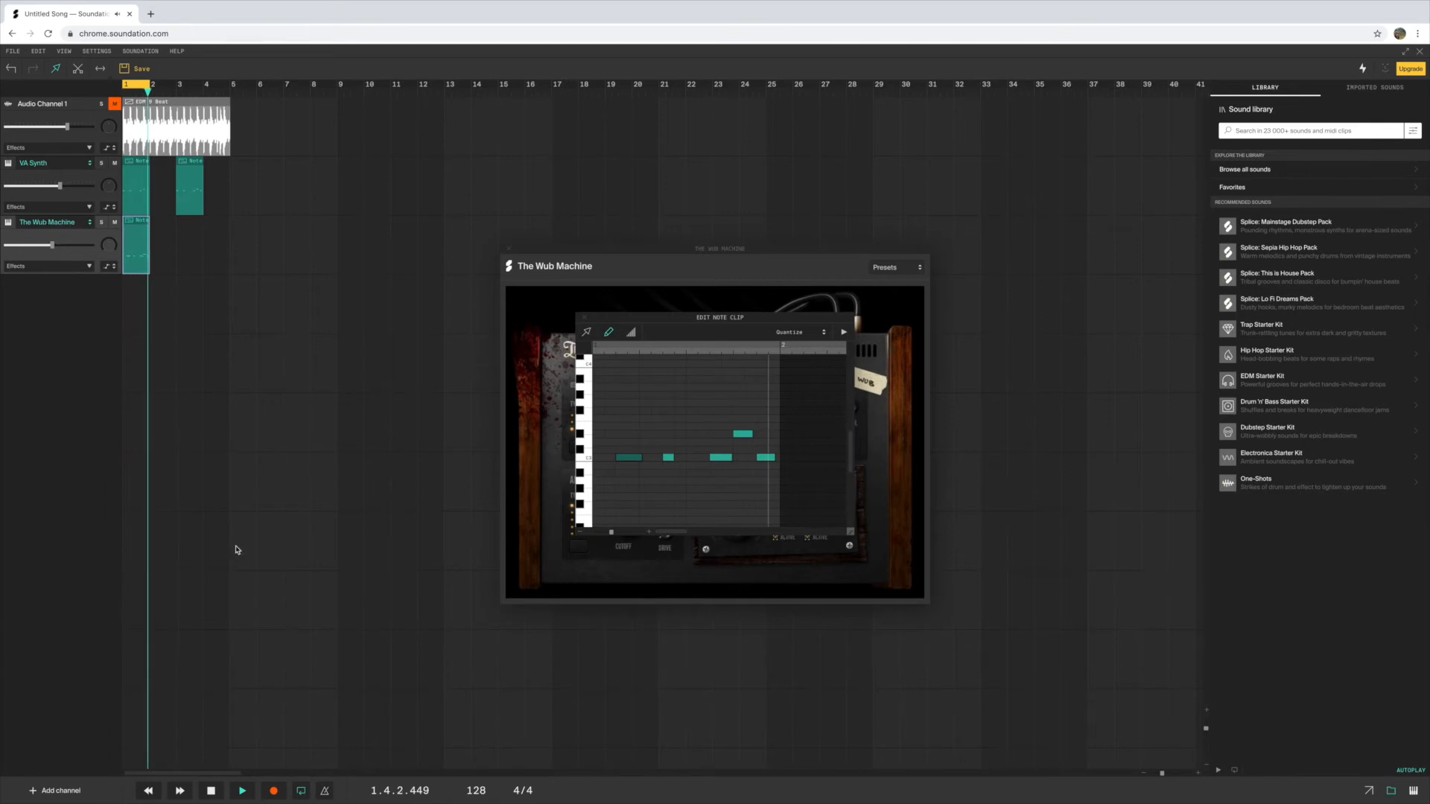
{"action": "left_click", "coordinate": [211, 790]}
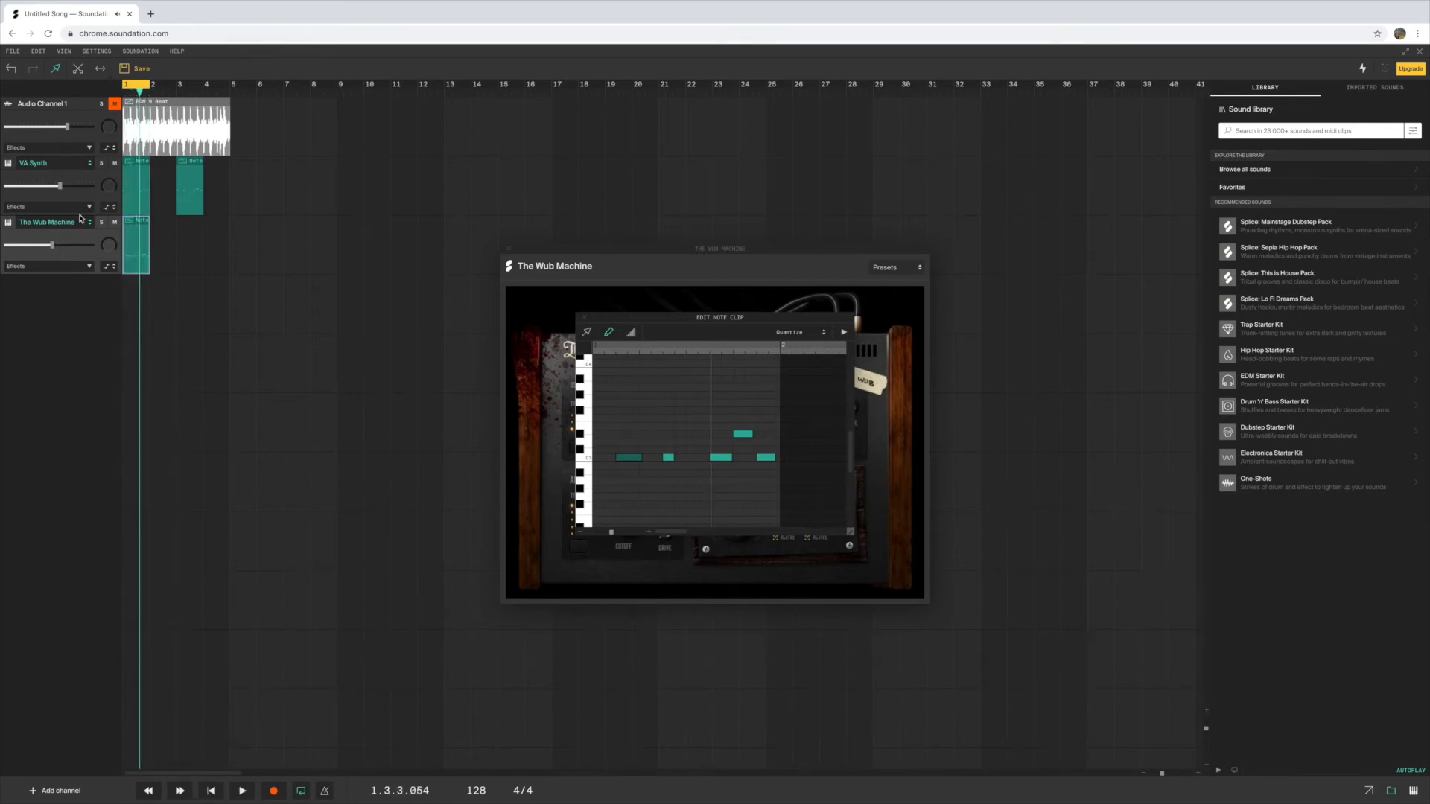
Unmute Audio Channel 1
{"action": "left_click", "coordinate": [116, 107]}
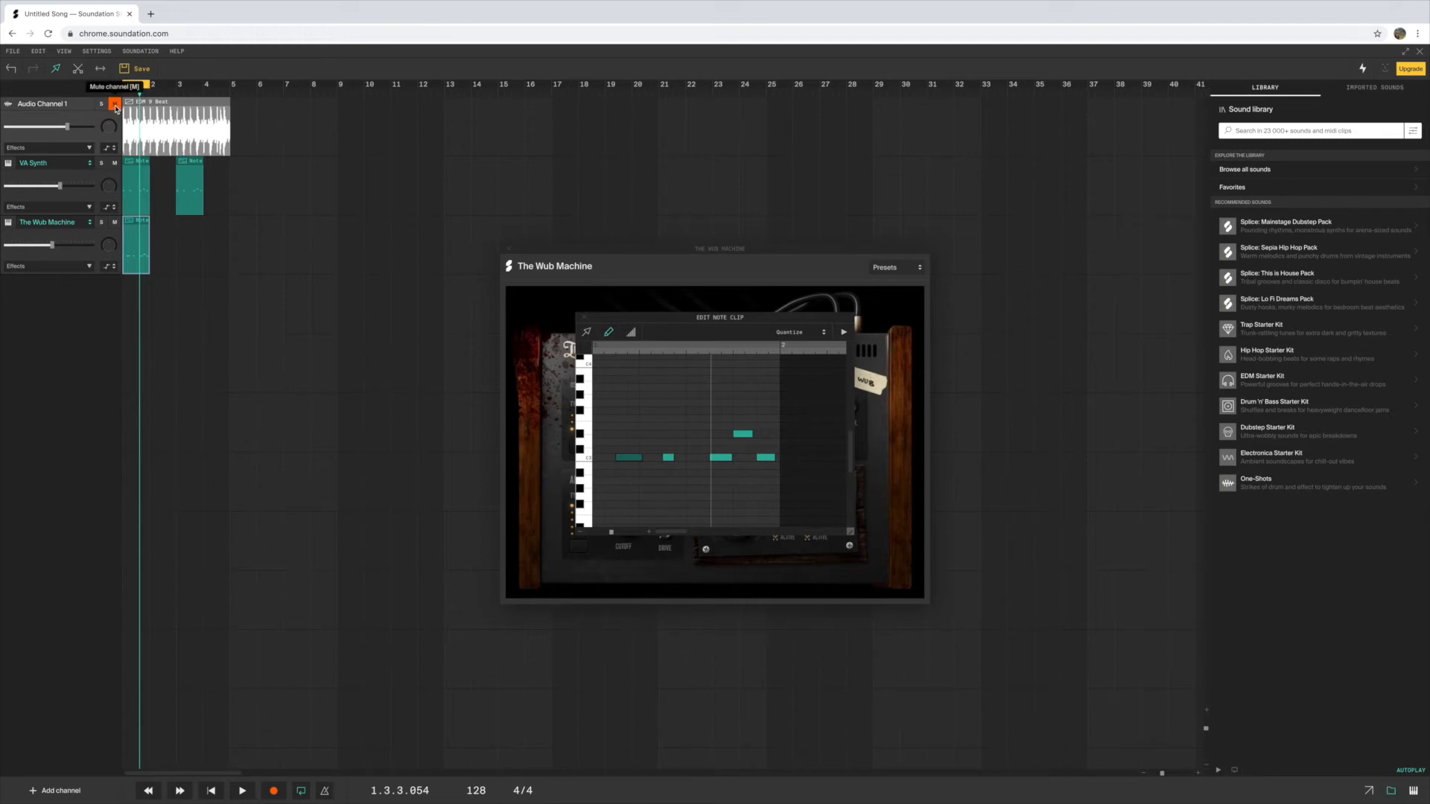
{"action": "left_click", "coordinate": [115, 105]}
{"action": "left_click", "coordinate": [102, 105]}
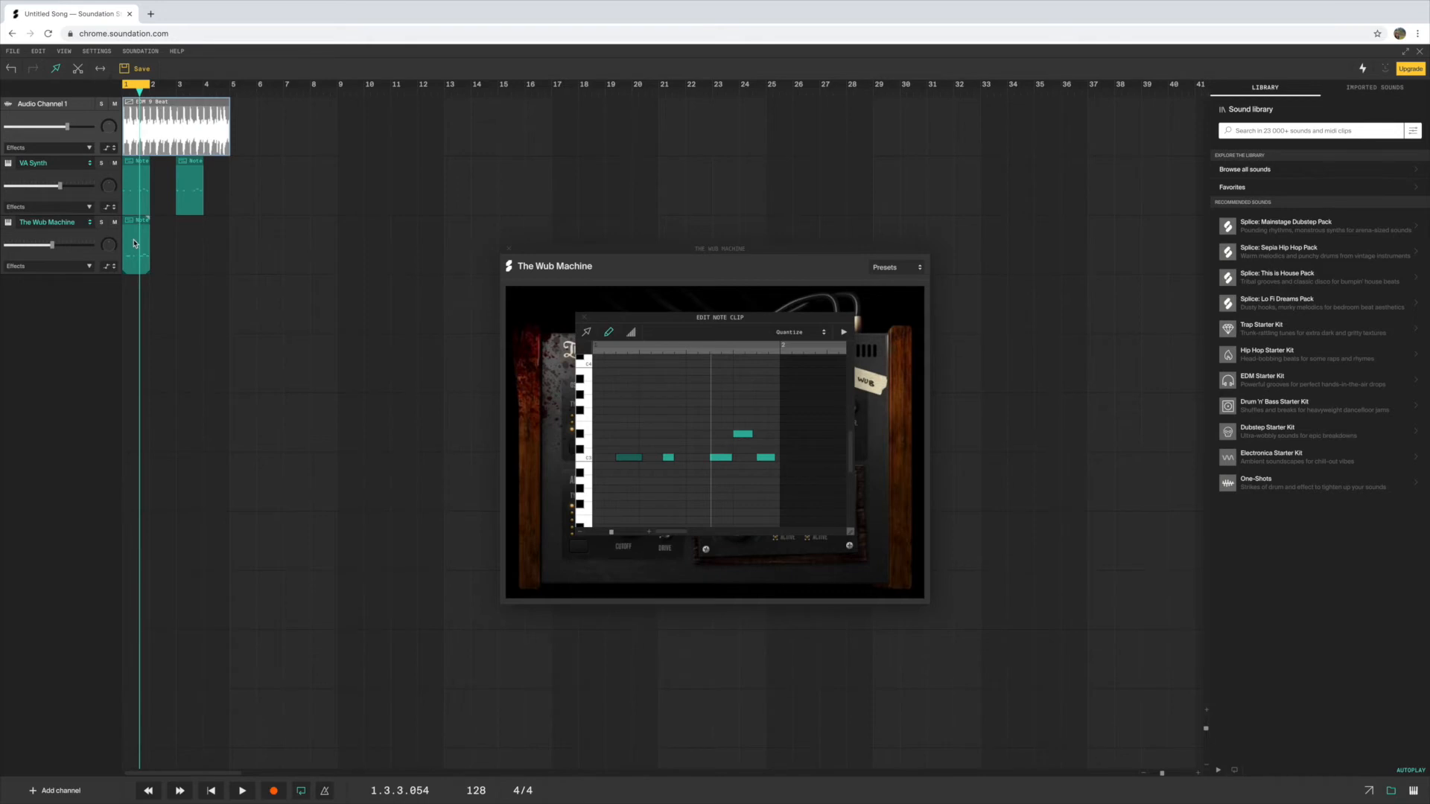
Copy The Wub Machine clip to bar 3 and extend the loop region through bar 4, closing the synth's editor
{"action": "left_click_drag", "start_coordinate": [135, 243], "coordinate": [189, 238]}
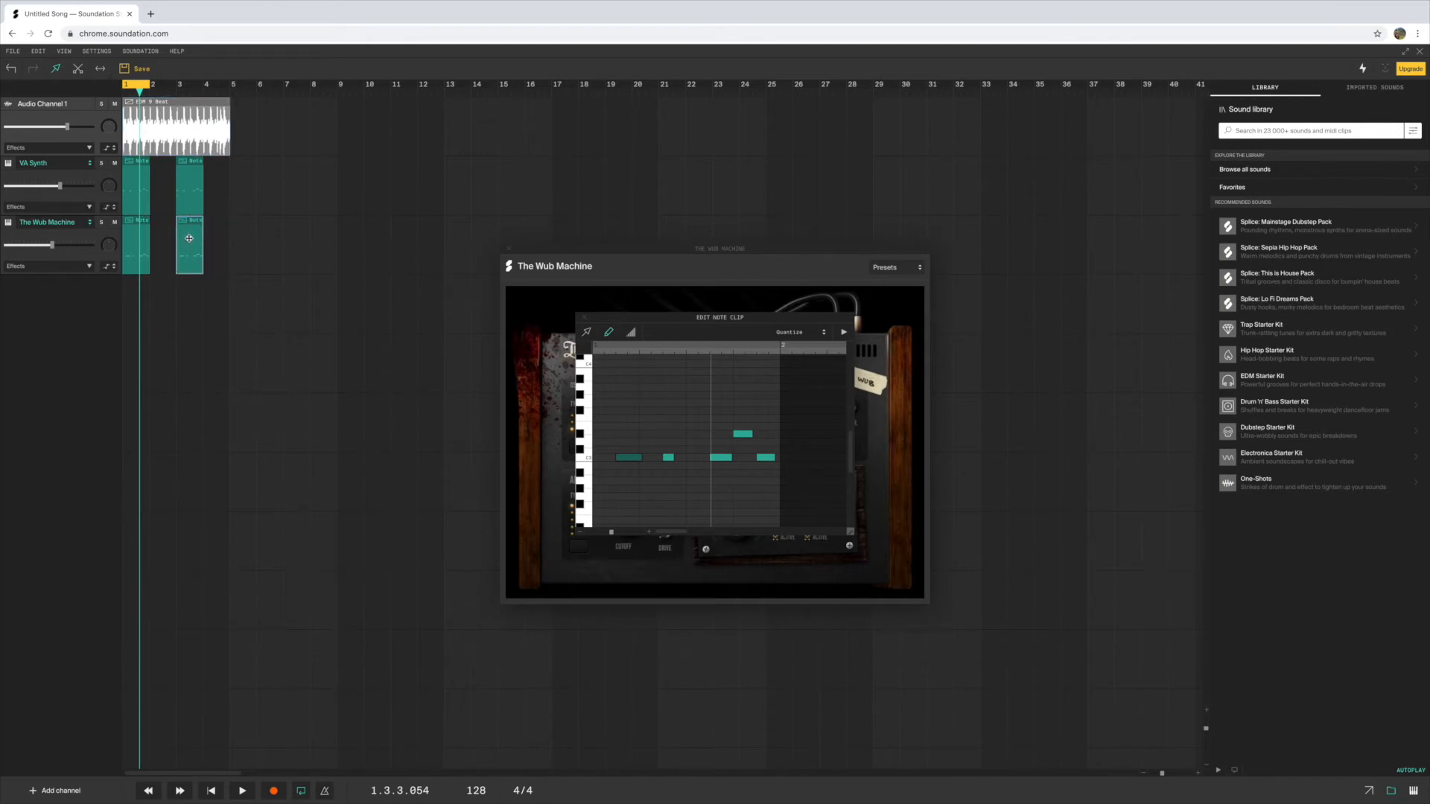
{"action": "left_click_drag", "start_coordinate": [151, 85], "coordinate": [203, 89]}
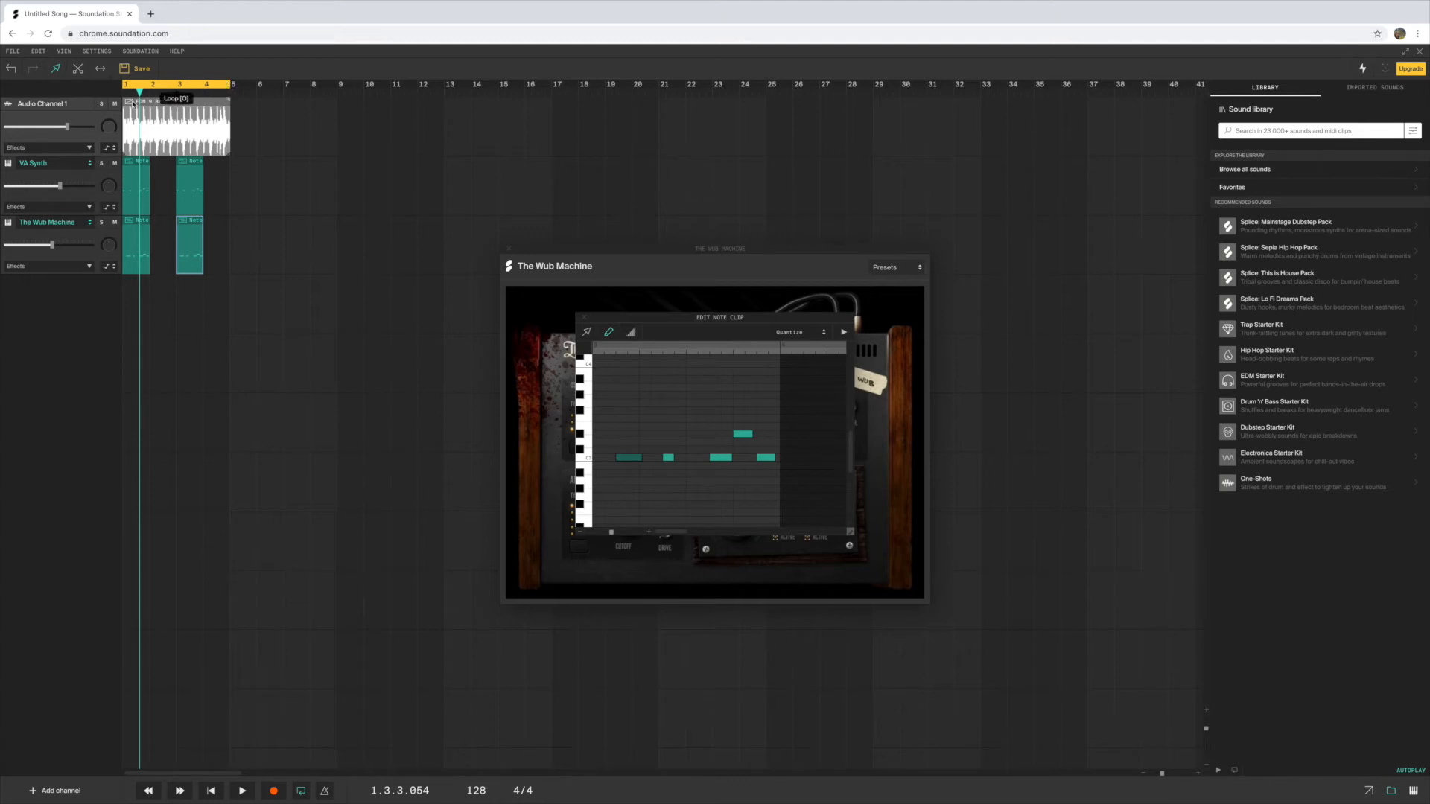
{"action": "left_click", "coordinate": [509, 250]}
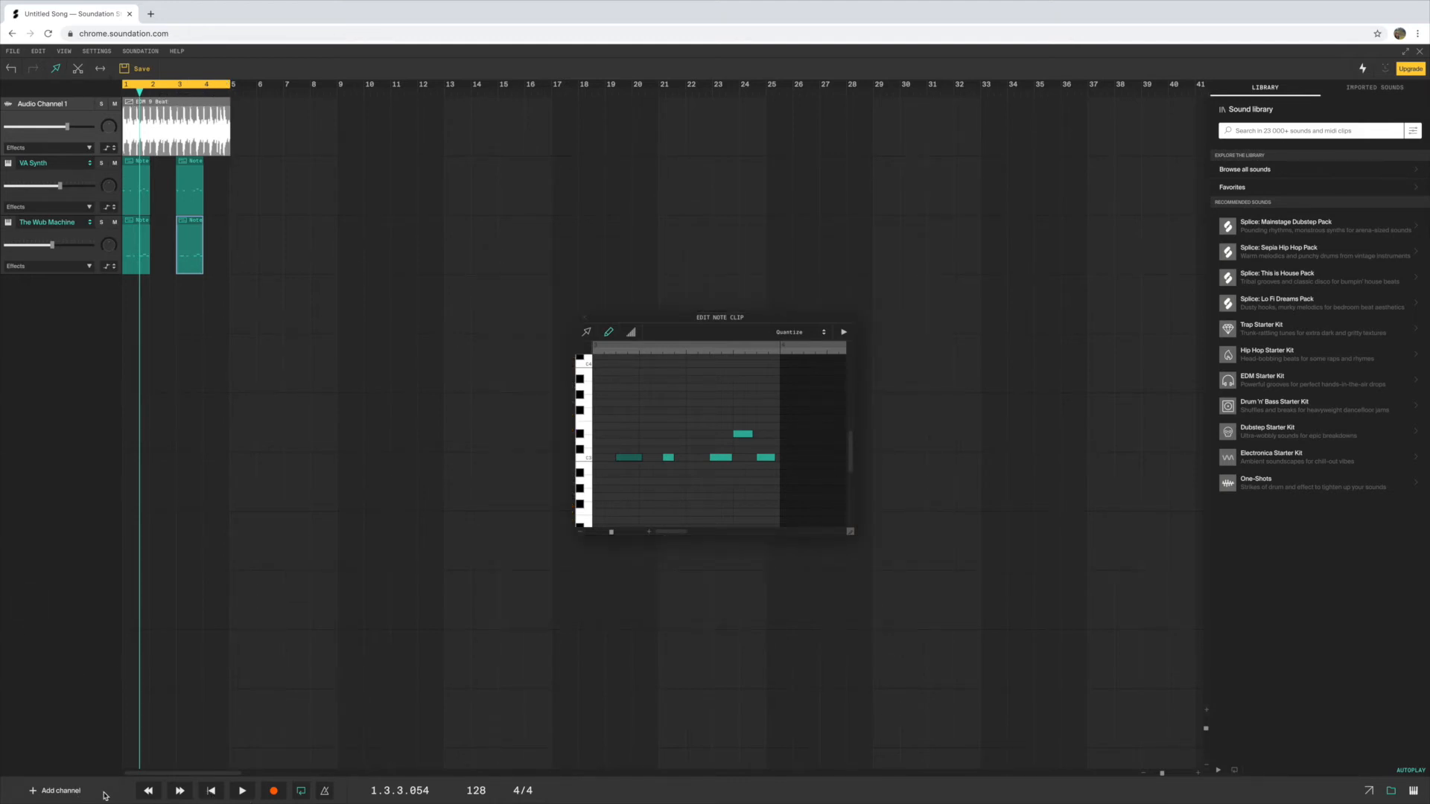
Add a second audio channel and substantially lower the volume of Audio Channel 1
{"action": "left_click", "coordinate": [66, 792]}
{"action": "left_click", "coordinate": [47, 733]}
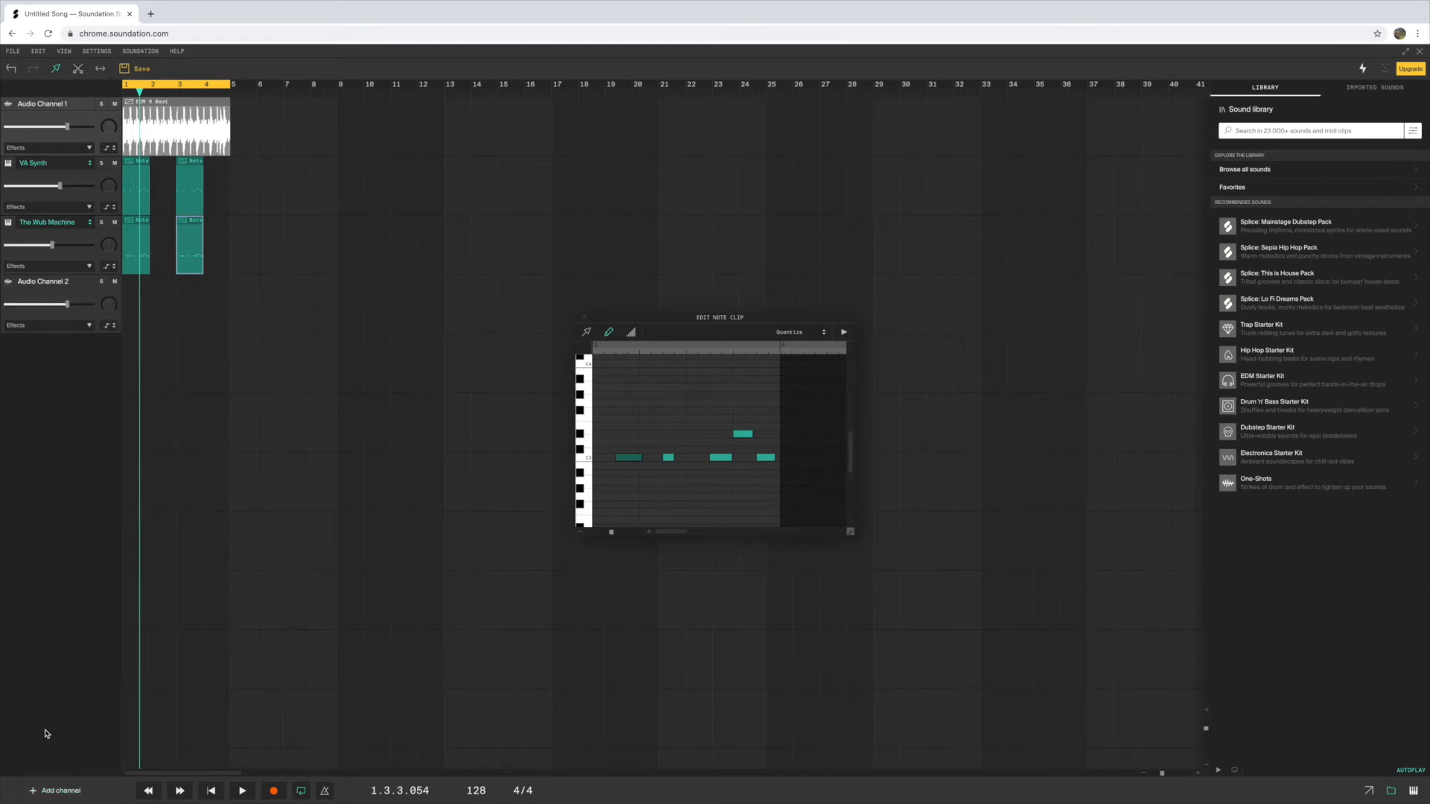
{"action": "left_click", "coordinate": [27, 283]}
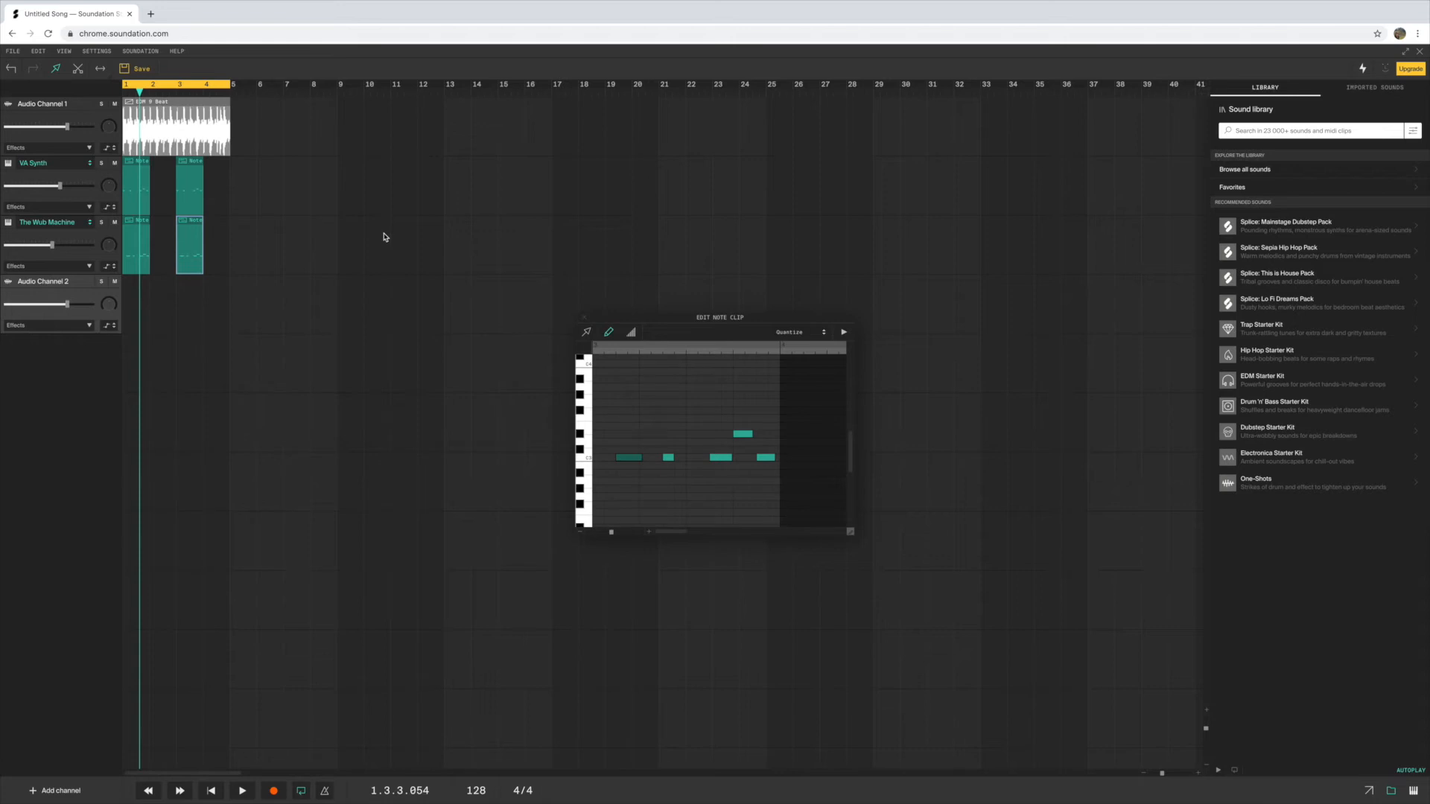
{"action": "left_click_drag", "start_coordinate": [67, 127], "coordinate": [58, 128]}
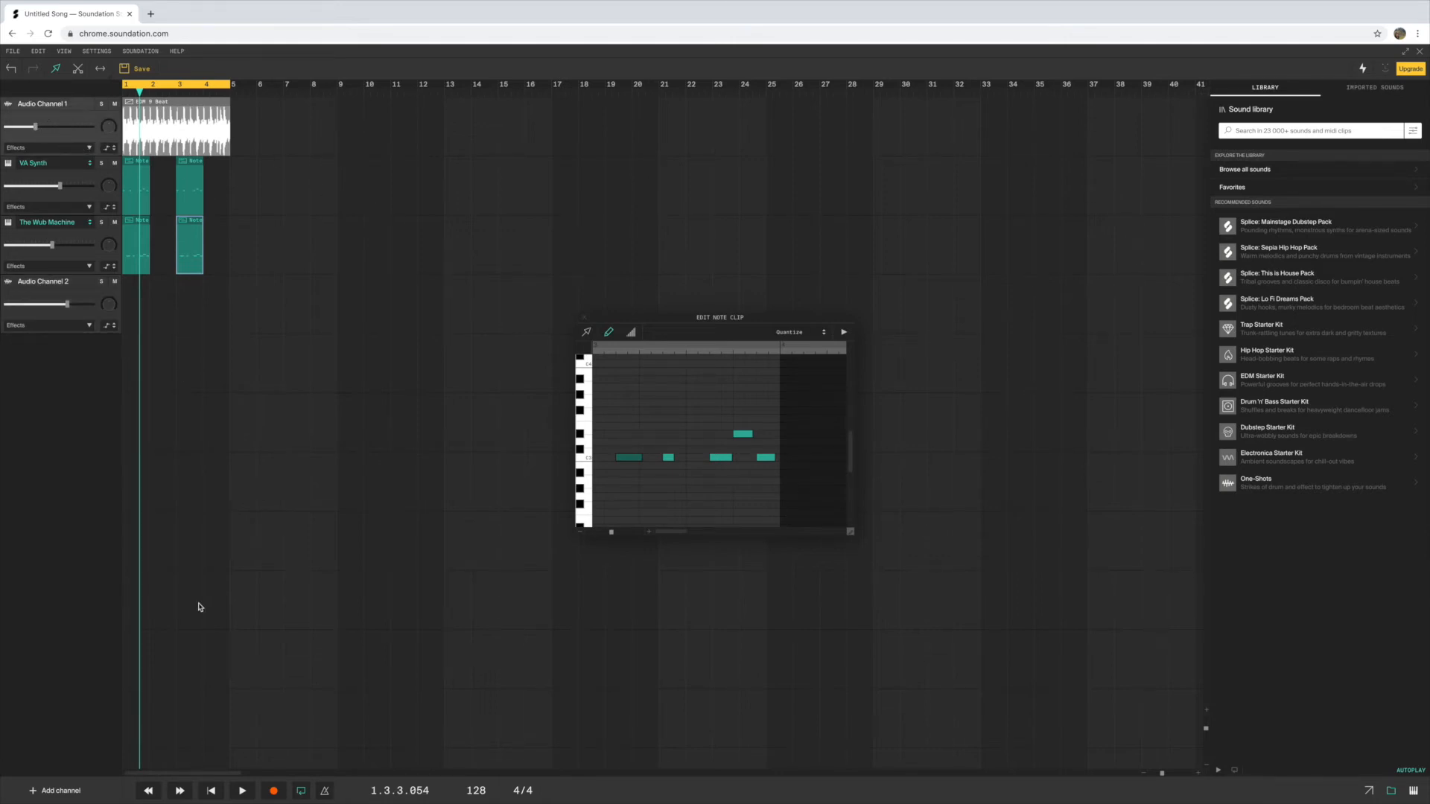
Record an audio take on Audio Channel 2 and move the recorded clip to start at bar 2
{"action": "left_click", "coordinate": [58, 288]}
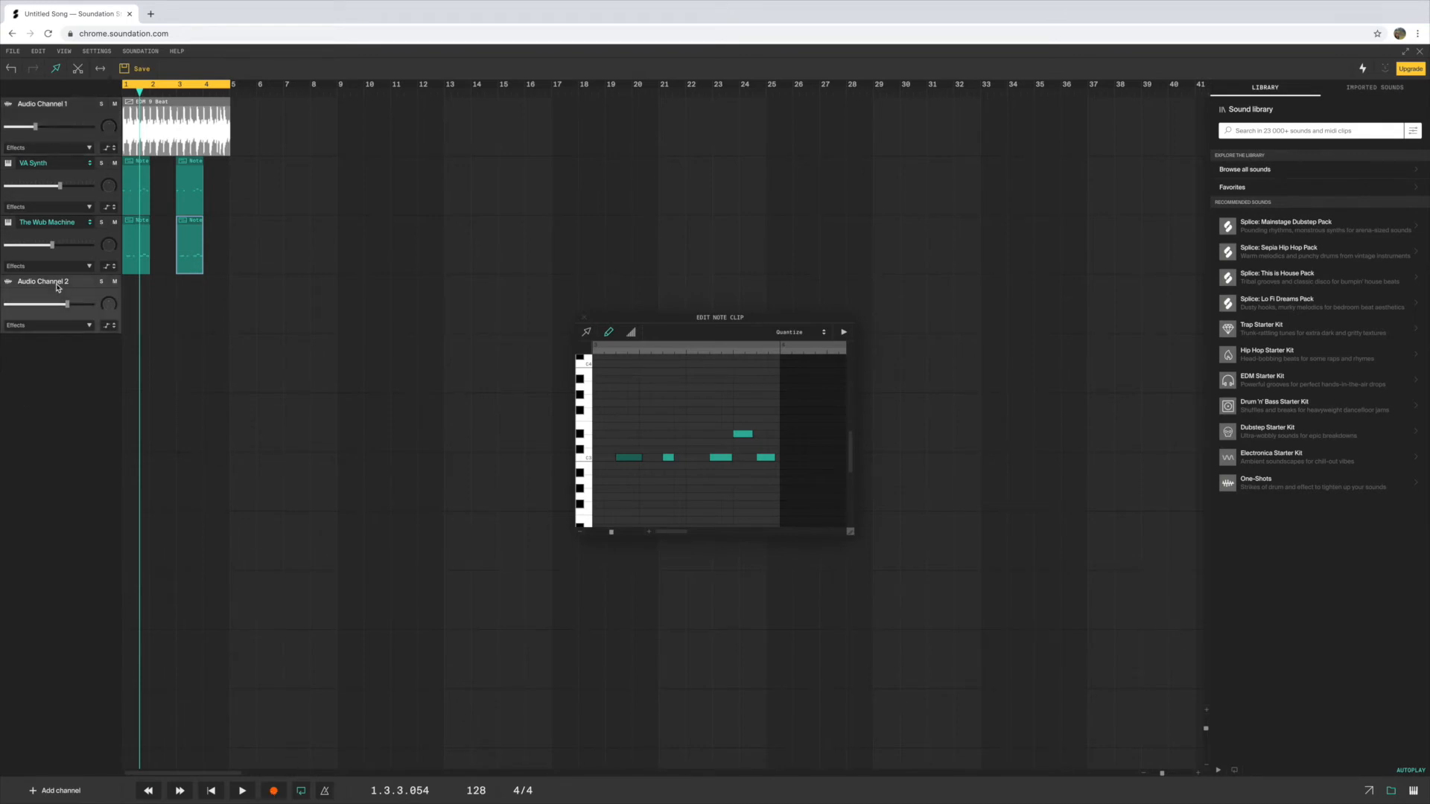
{"action": "left_click", "coordinate": [274, 792]}
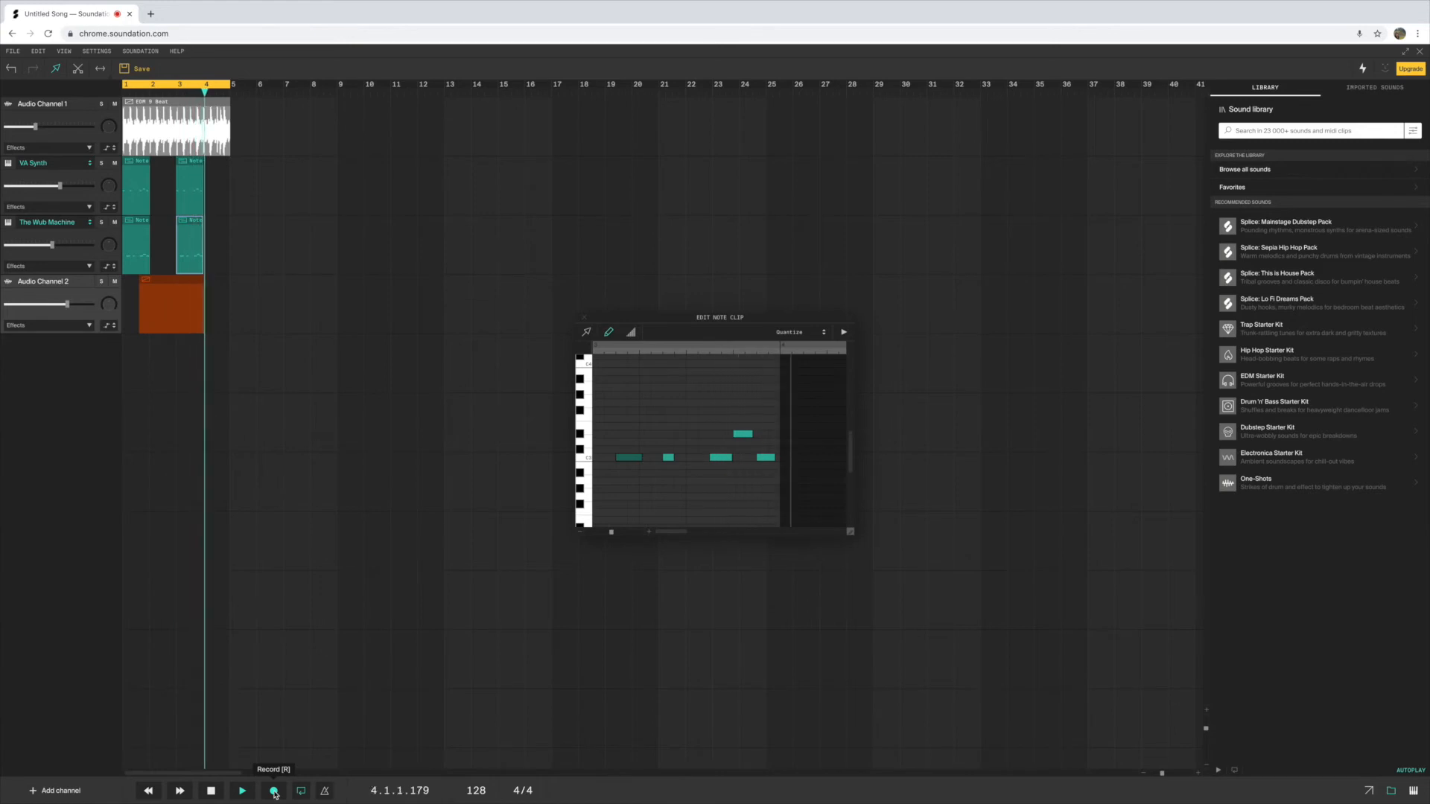
{"action": "left_click", "coordinate": [211, 791]}
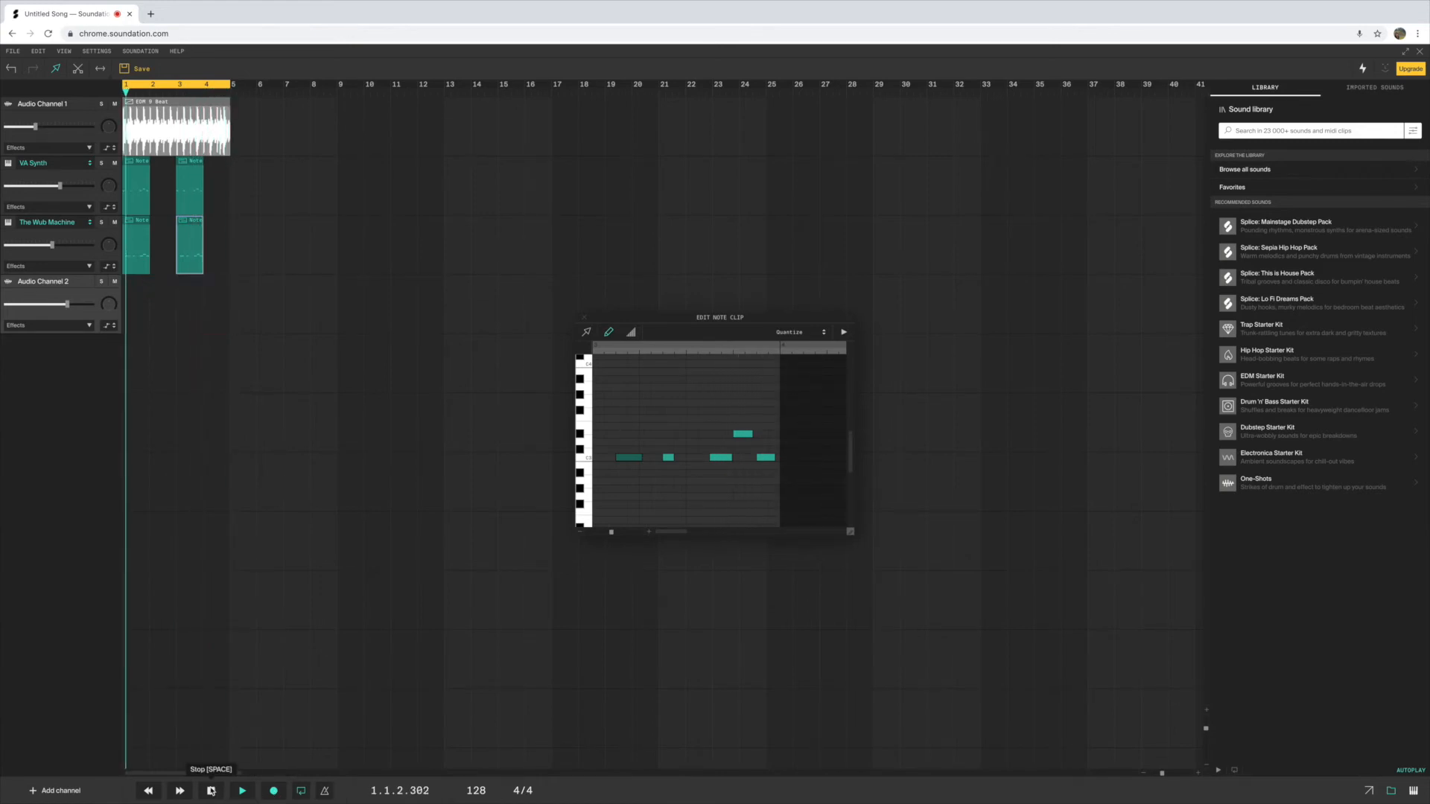
{"action": "left_click_drag", "start_coordinate": [140, 330], "coordinate": [149, 330]}
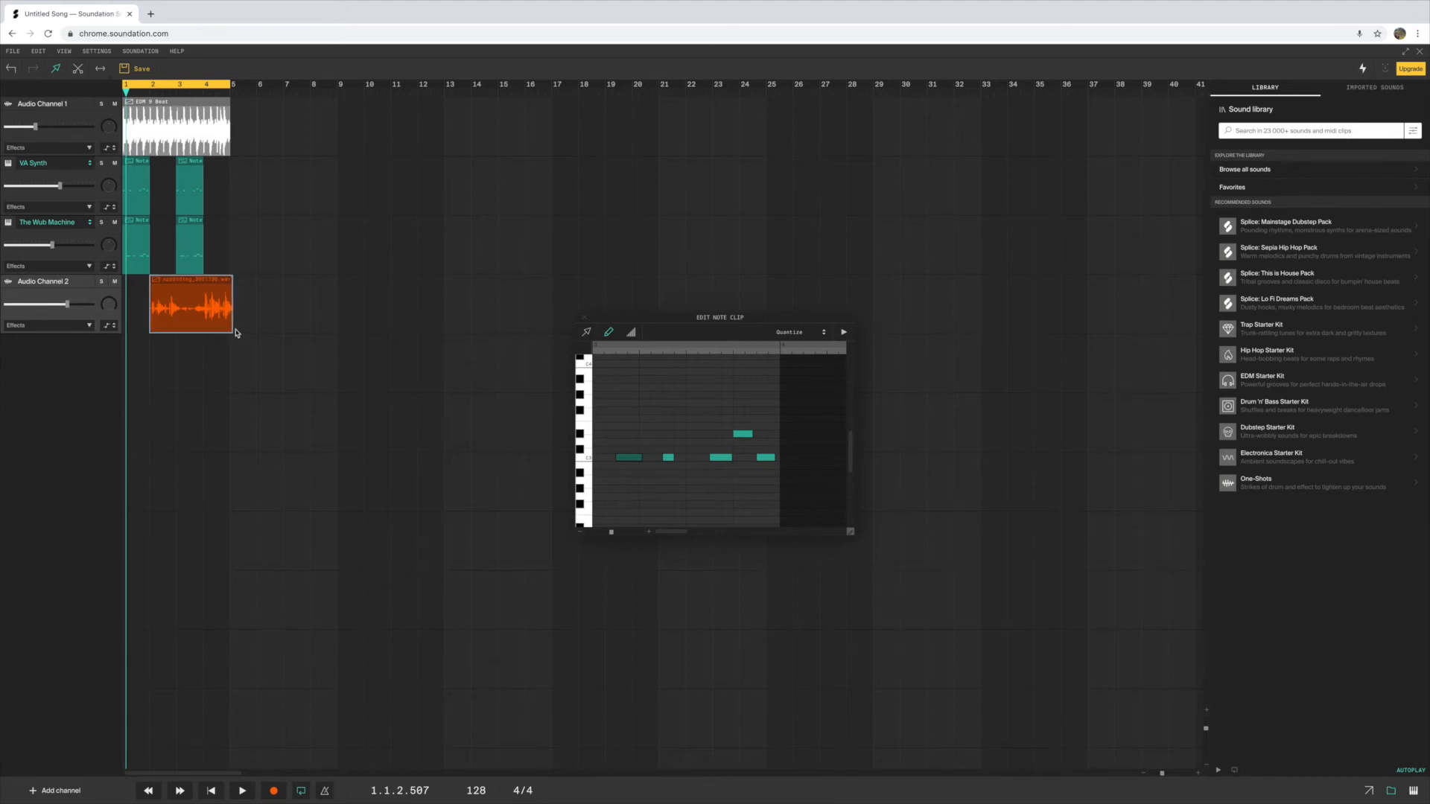
Play the arrangement back from the beginning and stop it in bar 3
{"action": "left_click", "coordinate": [150, 791]}
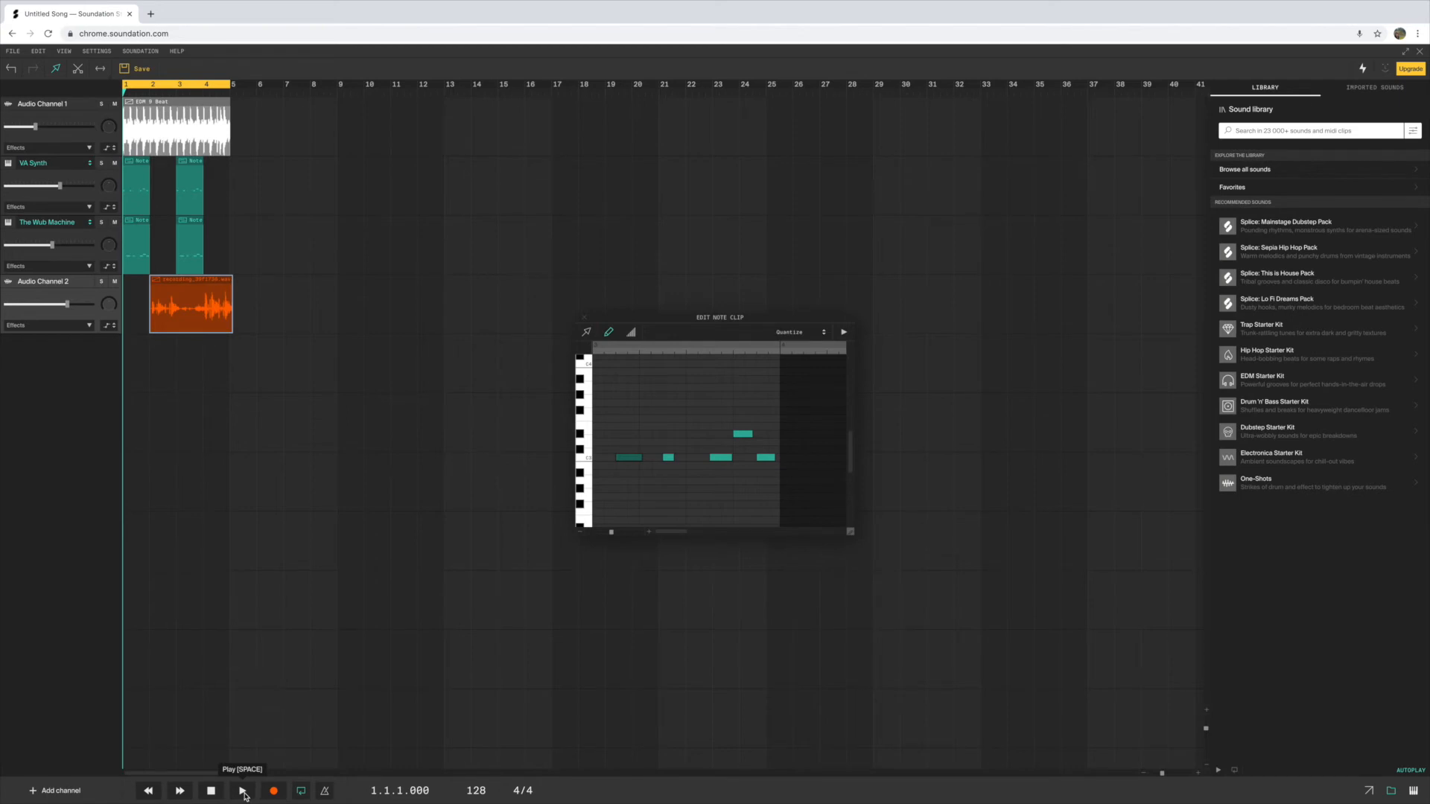
{"action": "left_click", "coordinate": [237, 791]}
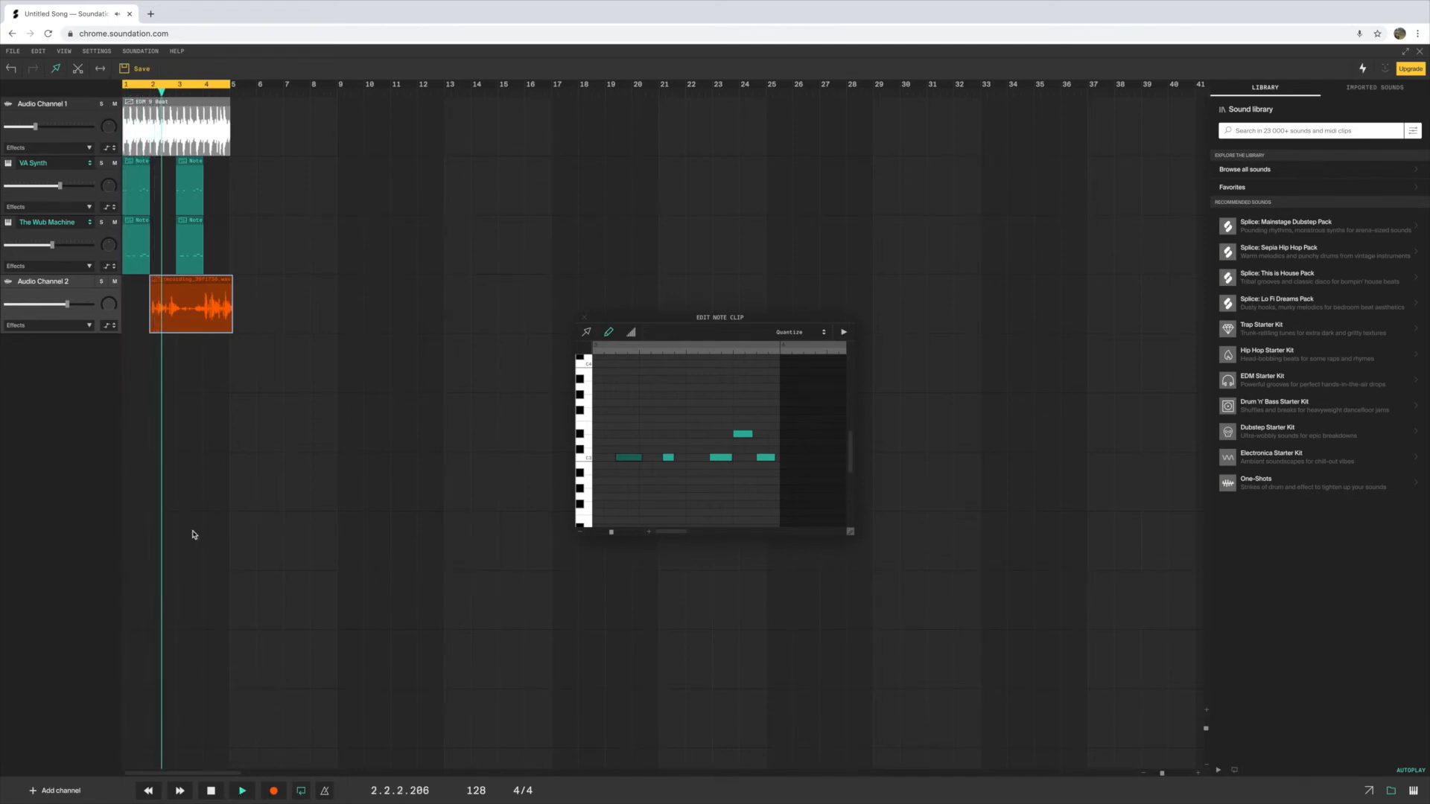
{"action": "key", "text": "space"}
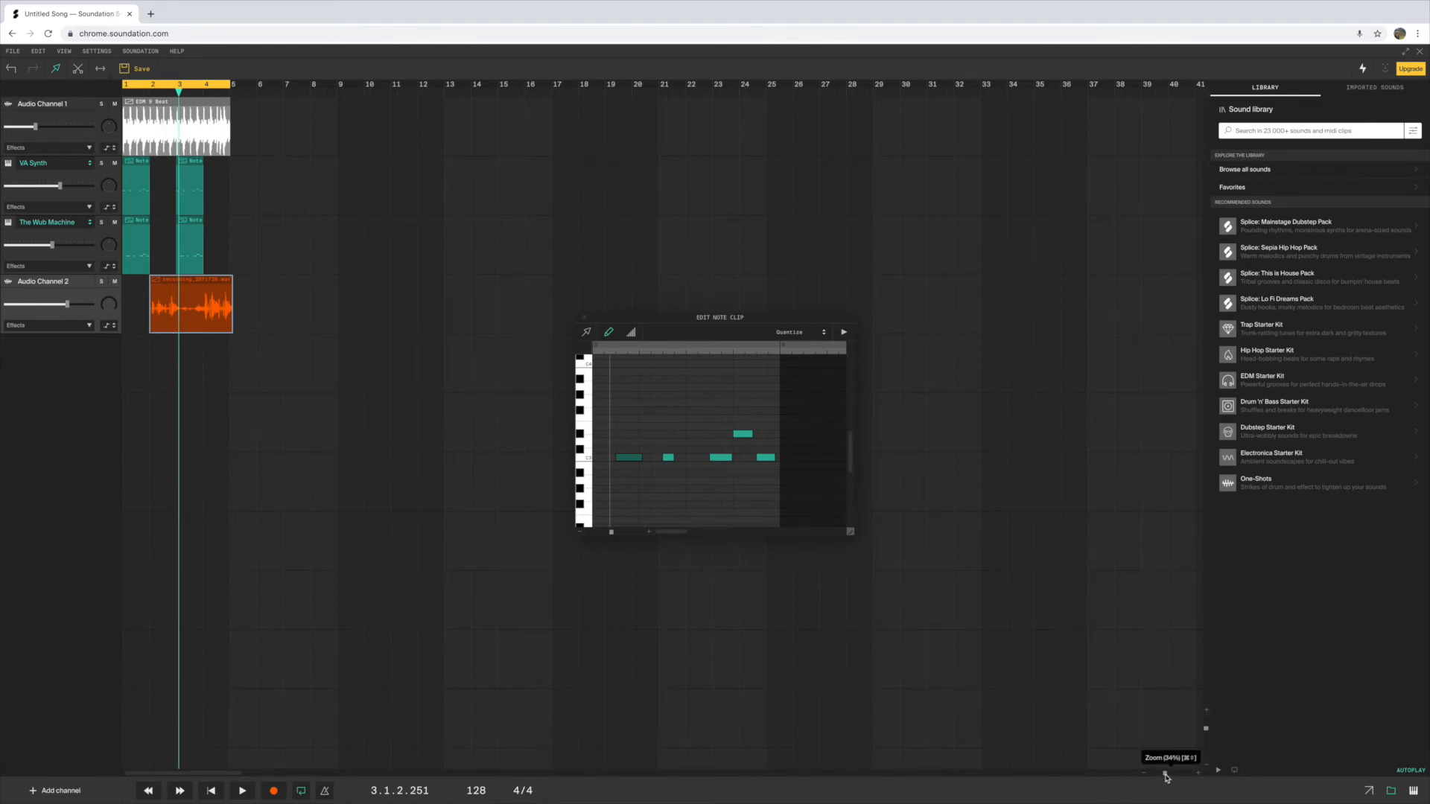
{"action": "left_click_drag", "start_coordinate": [1166, 778], "coordinate": [1186, 779]}
{"action": "left_click", "coordinate": [1199, 775]}
{"action": "left_click", "coordinate": [1198, 776]}
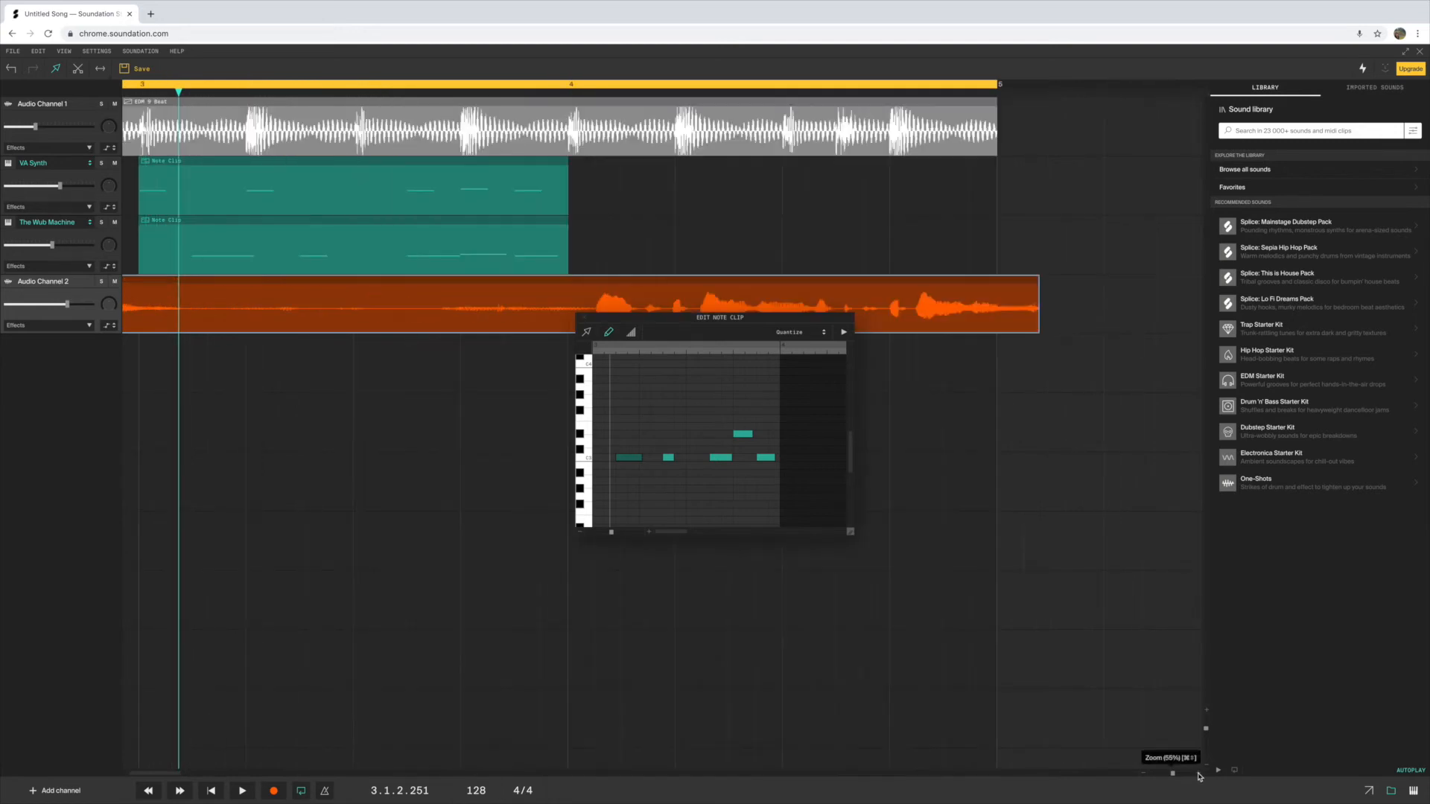
{"action": "left_click", "coordinate": [1152, 775]}
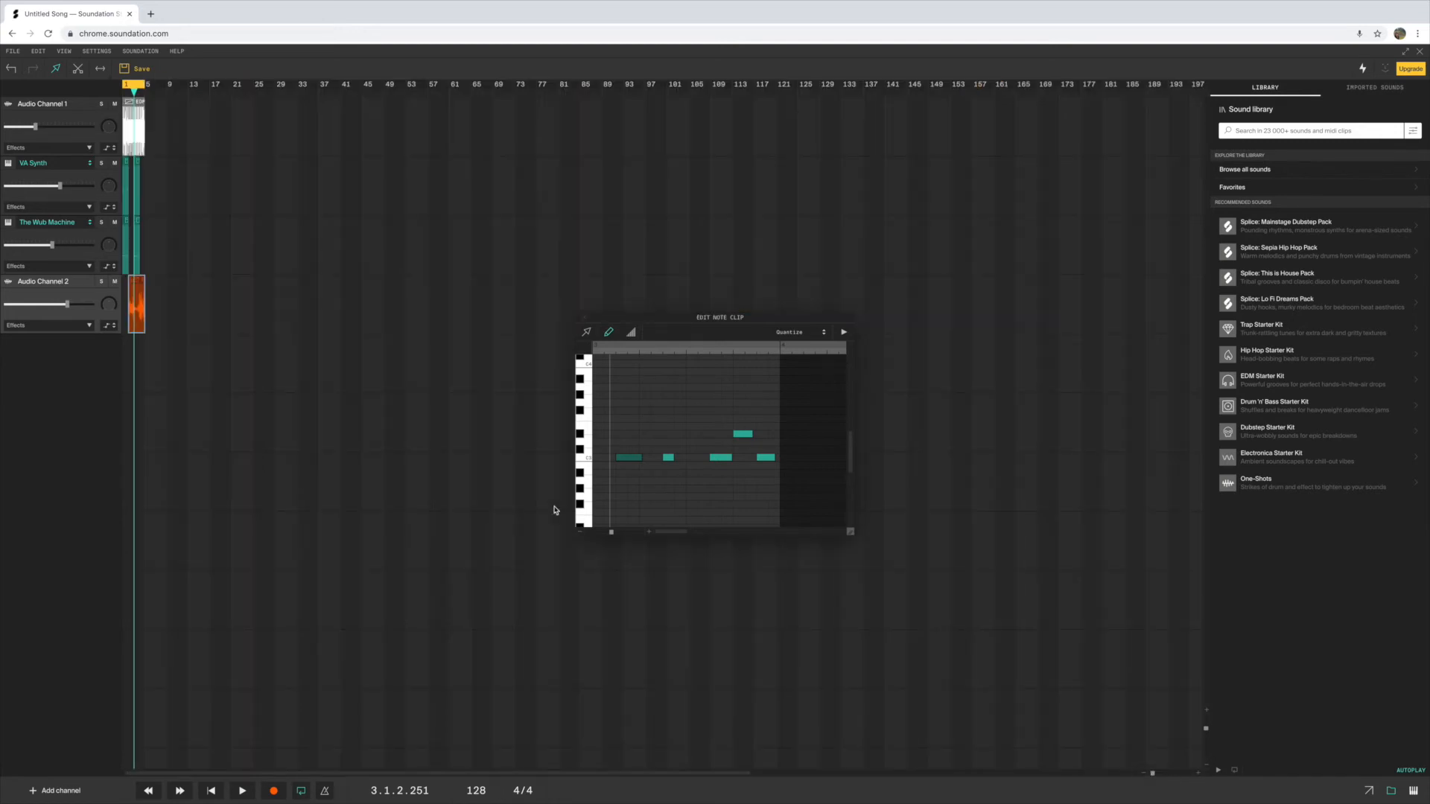
Trim the silent beginning off the recorded clip on Audio Channel 2, keeping its start at bar 2, and move the note editor off the tracks
{"action": "left_click", "coordinate": [1198, 775]}
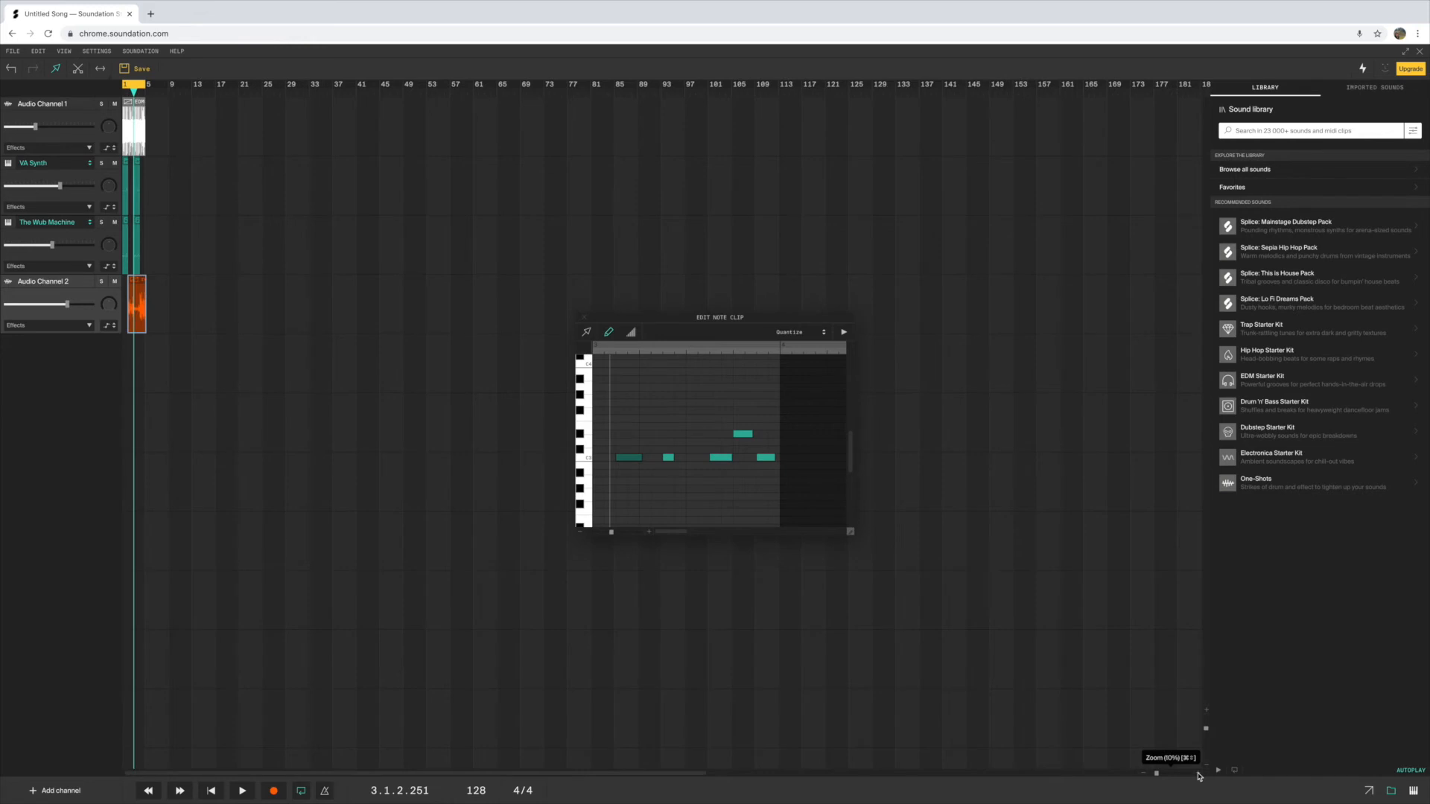
{"action": "scroll", "coordinate": [273, 531], "scroll_direction": "left", "scroll_amount": 1}
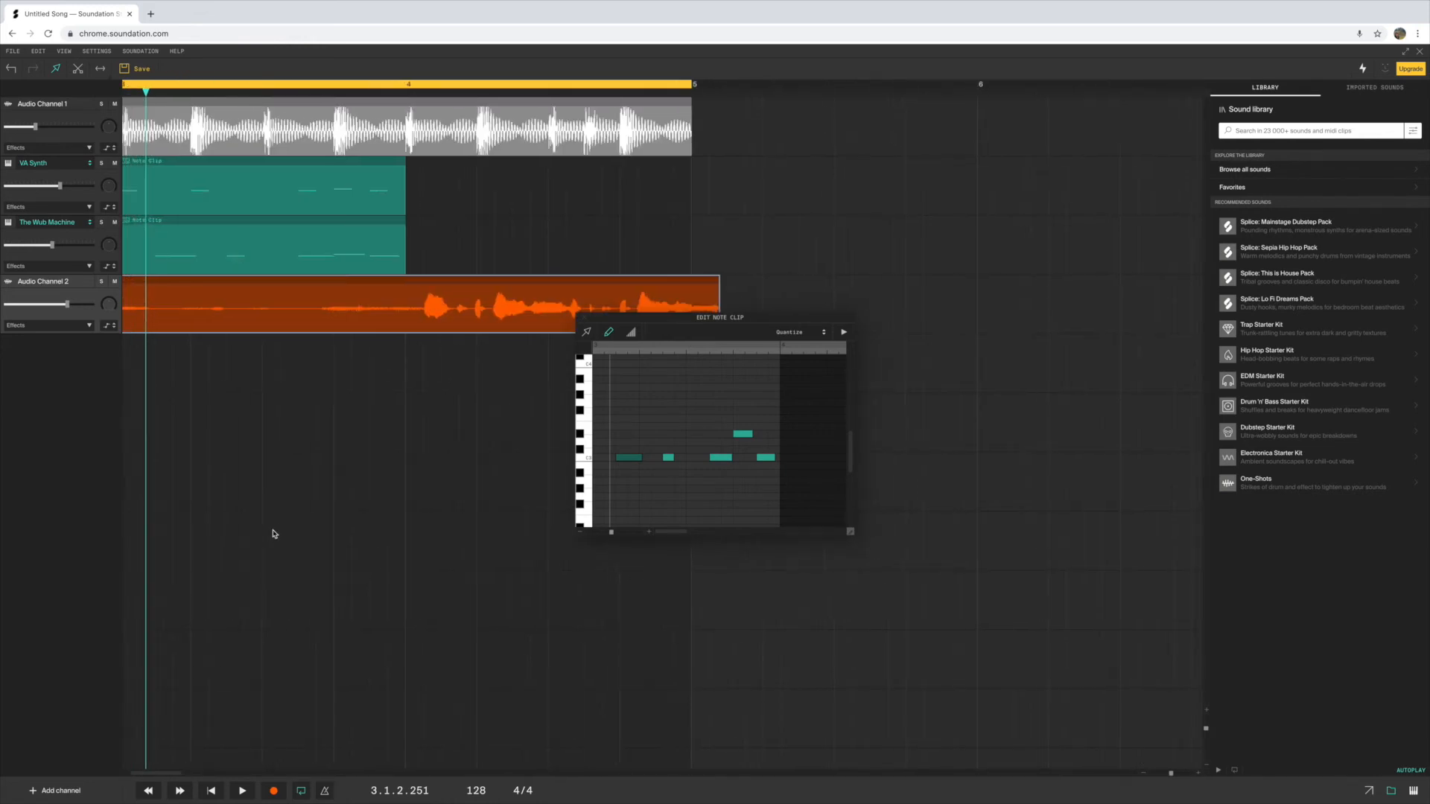
{"action": "scroll", "coordinate": [272, 526], "scroll_direction": "right", "scroll_amount": 5}
{"action": "scroll", "coordinate": [273, 524], "scroll_direction": "left", "scroll_amount": 13}
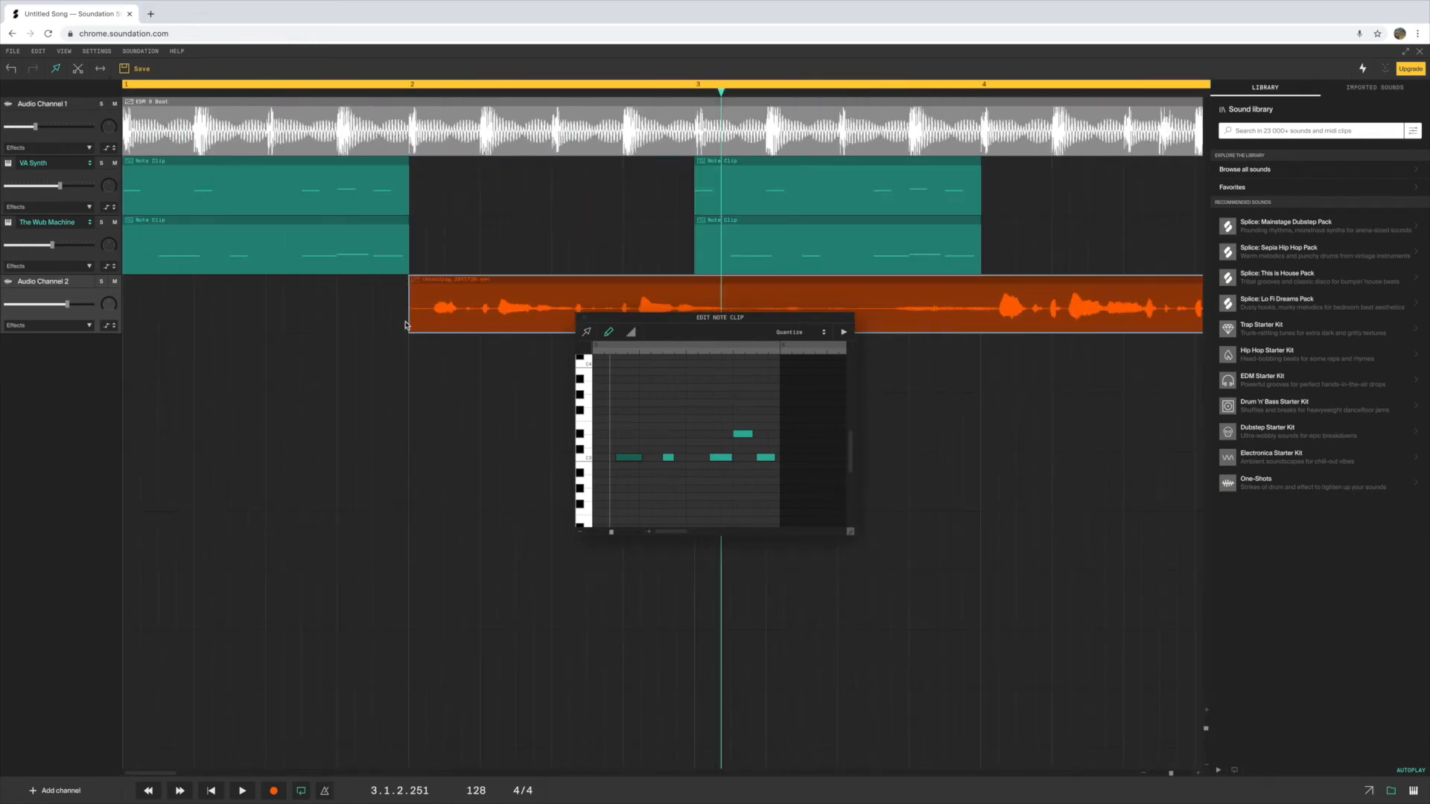
{"action": "mouse_move", "coordinate": [409, 330]}
{"action": "left_mouse_down"}
{"action": "mouse_move", "coordinate": [435, 331]}
{"action": "mouse_move", "coordinate": [432, 318]}
{"action": "left_mouse_up"}
{"action": "left_click_drag", "start_coordinate": [672, 319], "coordinate": [602, 505]}
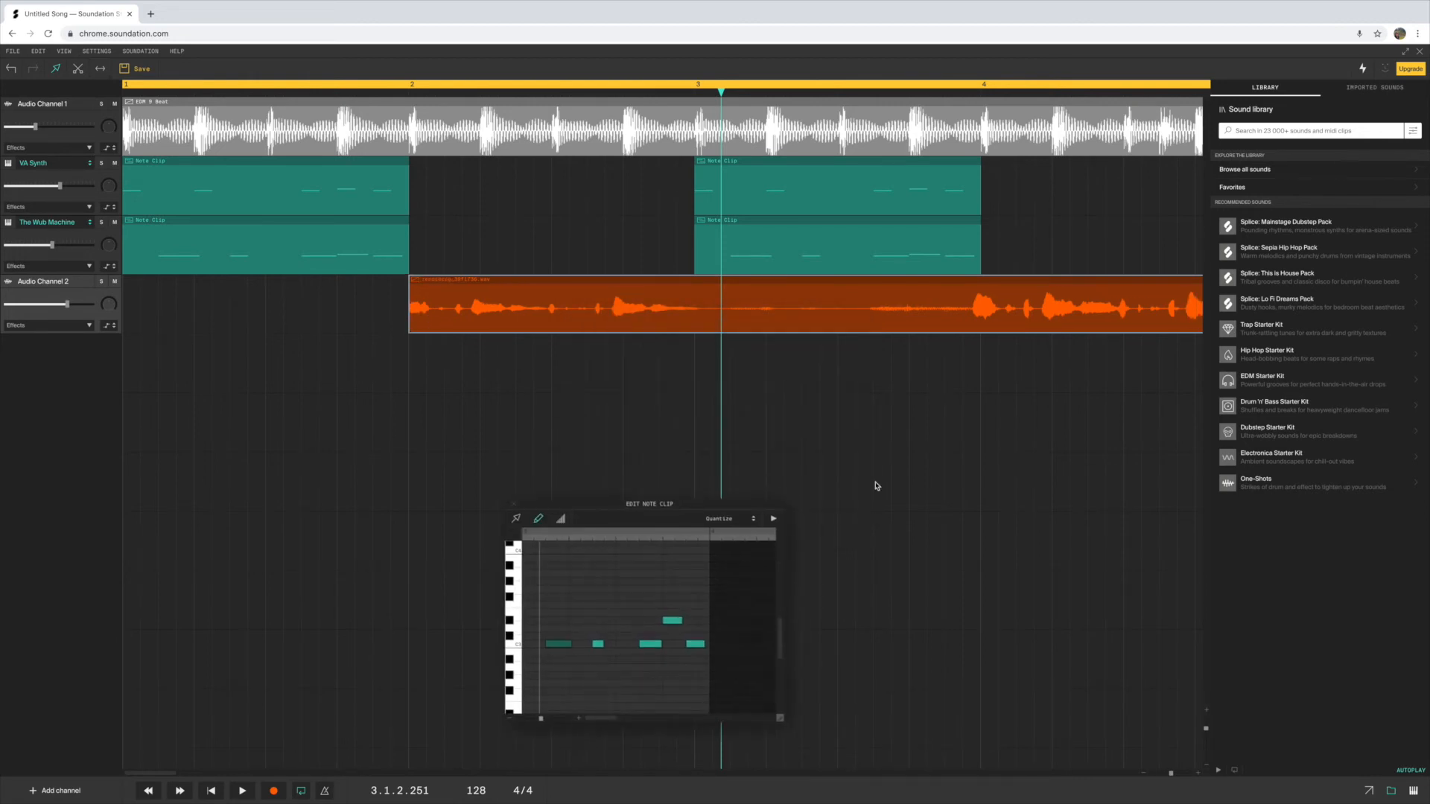
{"action": "scroll", "coordinate": [836, 462], "scroll_direction": "right", "scroll_amount": 5}
{"action": "scroll", "coordinate": [826, 454], "scroll_direction": "left", "scroll_amount": 5}
Play the arrangement from the beginning and raise the volume of Audio Channel 1 to about the middle of its range
{"action": "left_click", "coordinate": [210, 791]}
{"action": "left_click", "coordinate": [242, 791]}
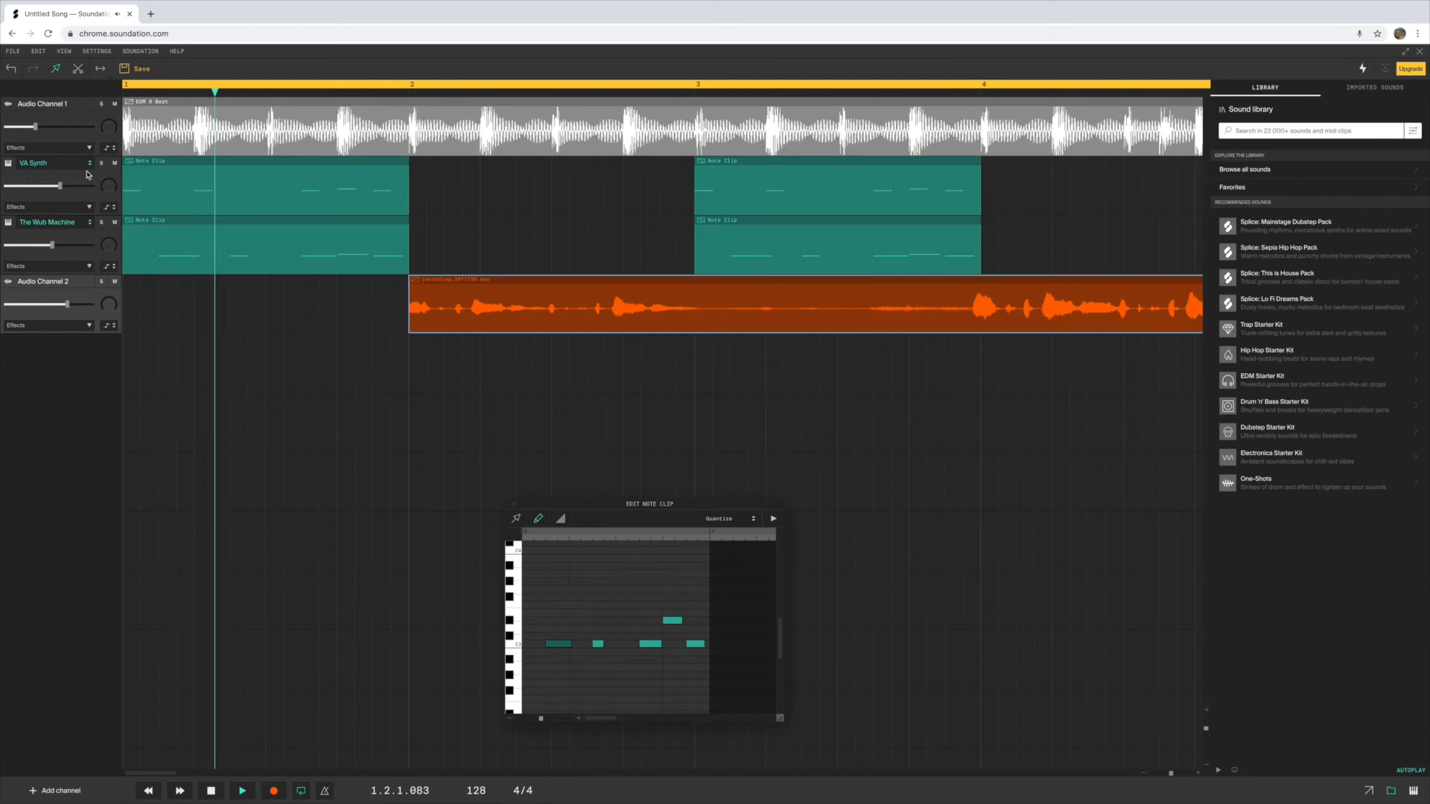
{"action": "left_click", "coordinate": [61, 128]}
{"action": "left_click_drag", "start_coordinate": [61, 127], "coordinate": [63, 128]}
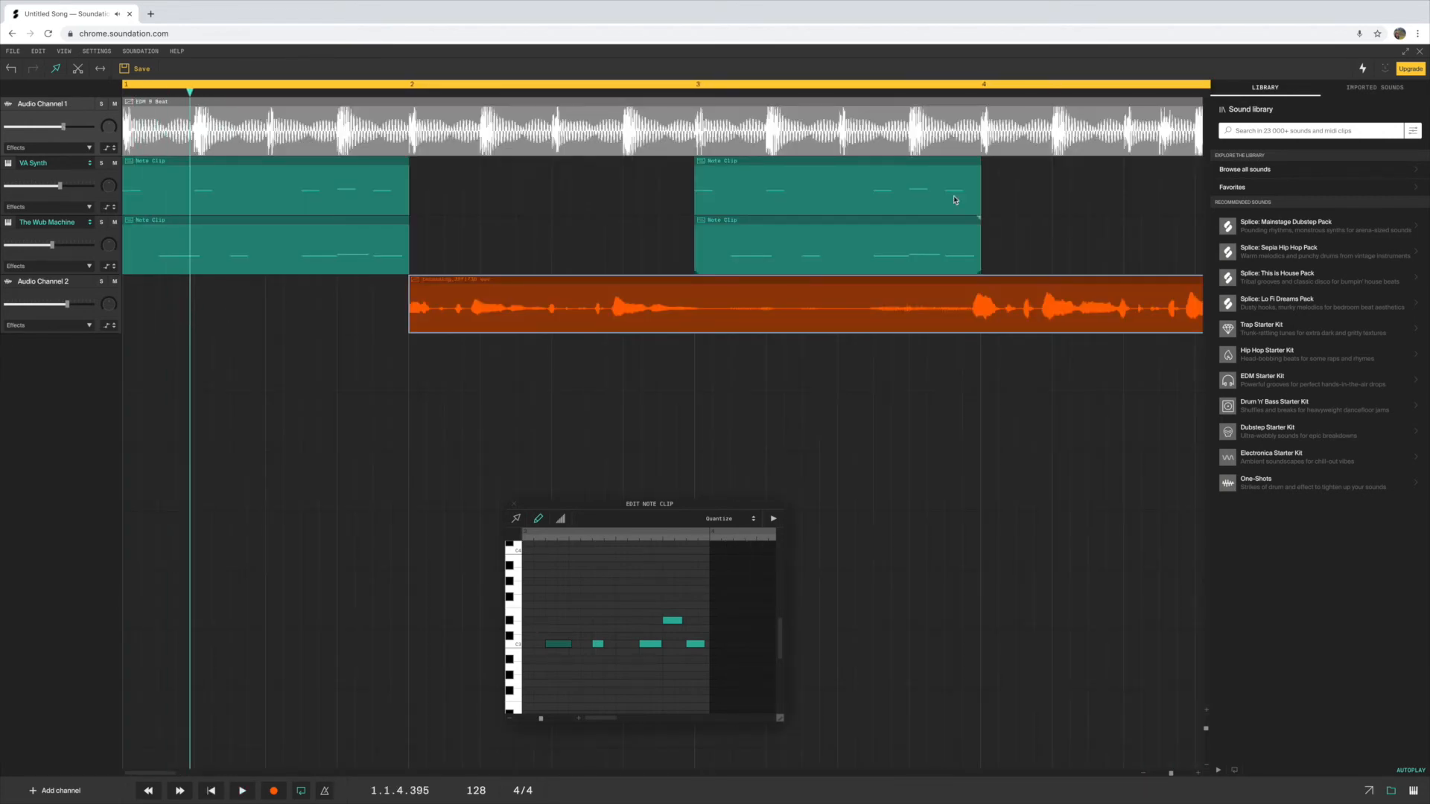
Add a Reverb effect to the effects chain of Audio Channel 2
{"action": "left_click", "coordinate": [1144, 774]}
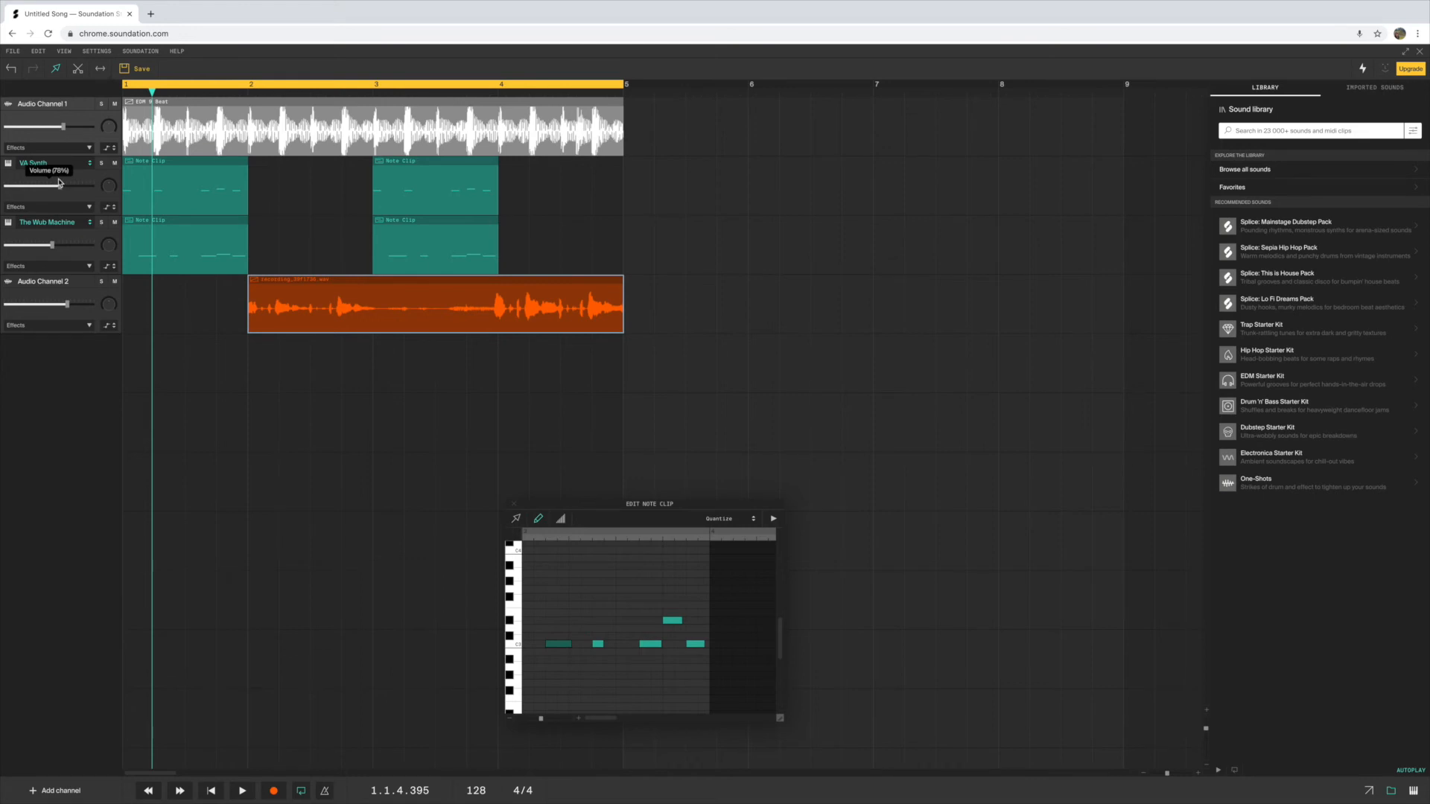
{"action": "left_click", "coordinate": [111, 178]}
{"action": "left_click", "coordinate": [96, 234]}
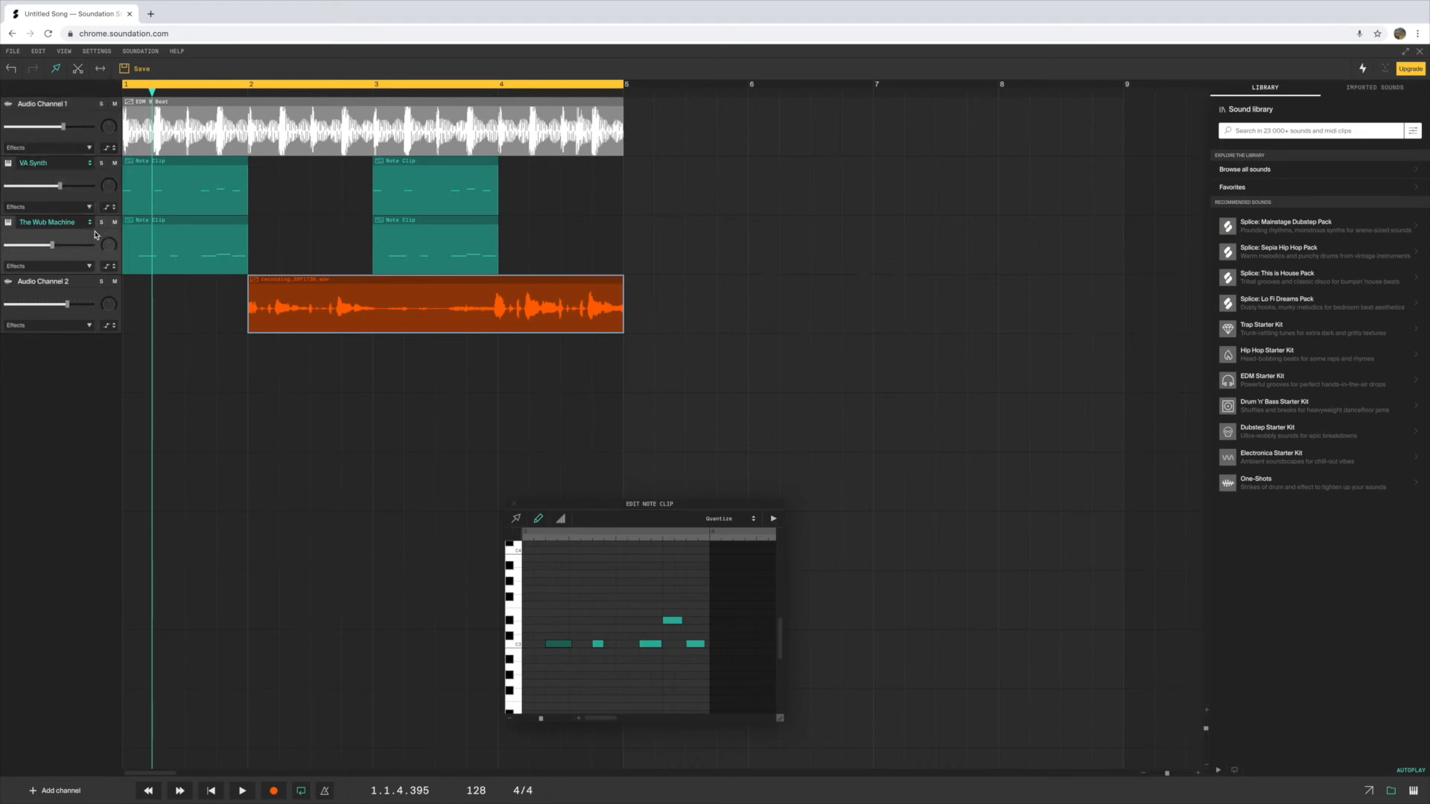
{"action": "left_click", "coordinate": [107, 298]}
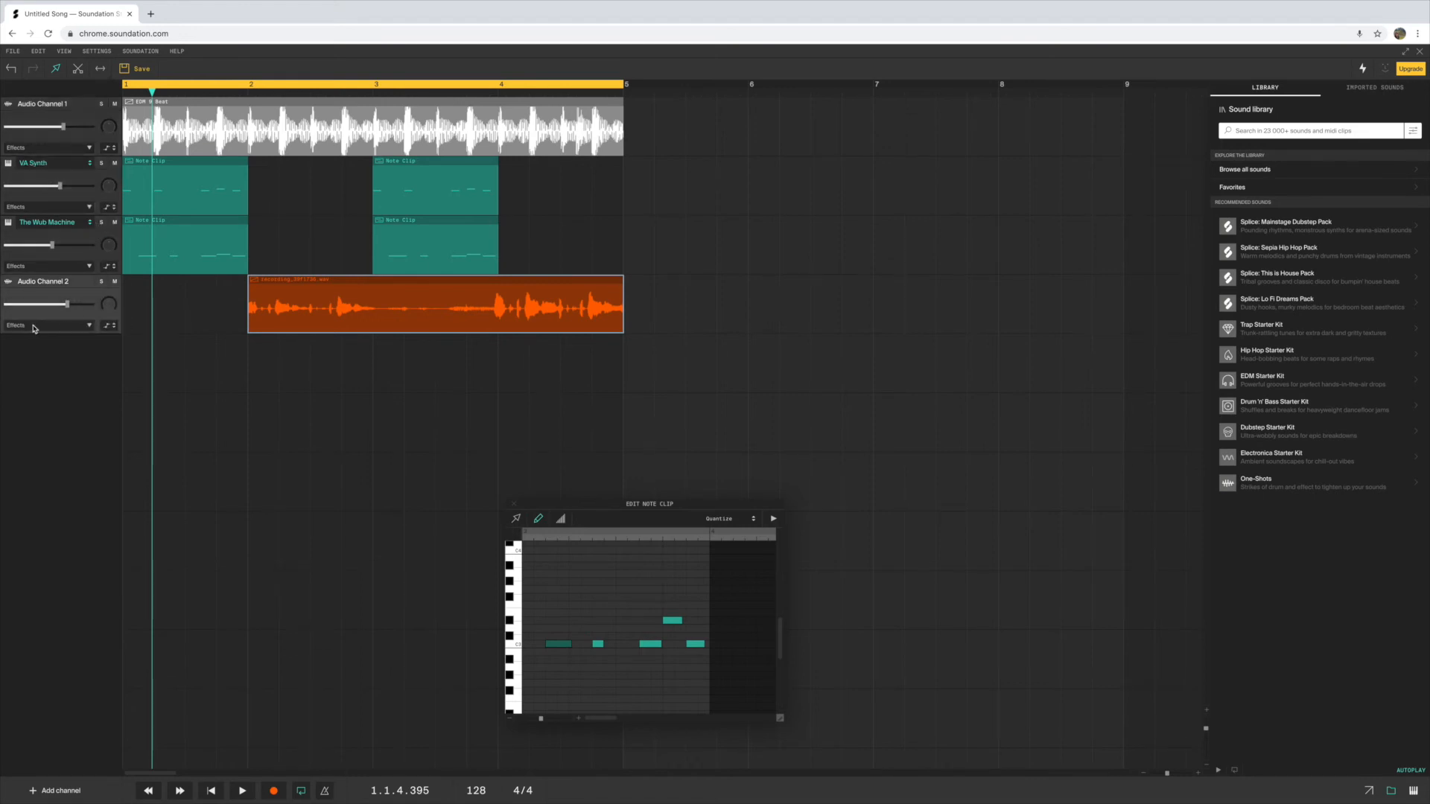
{"action": "left_click", "coordinate": [90, 327]}
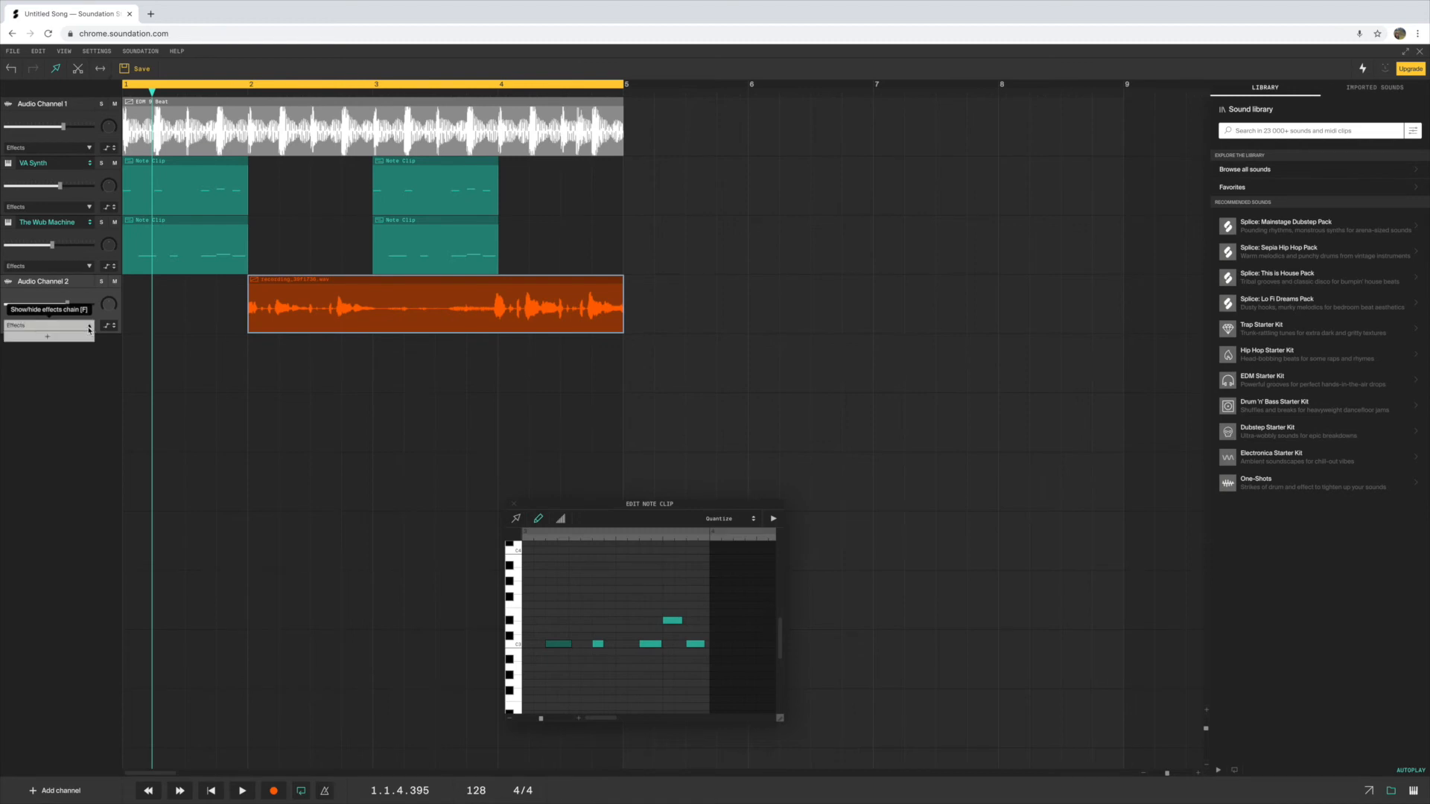
{"action": "left_click", "coordinate": [47, 338]}
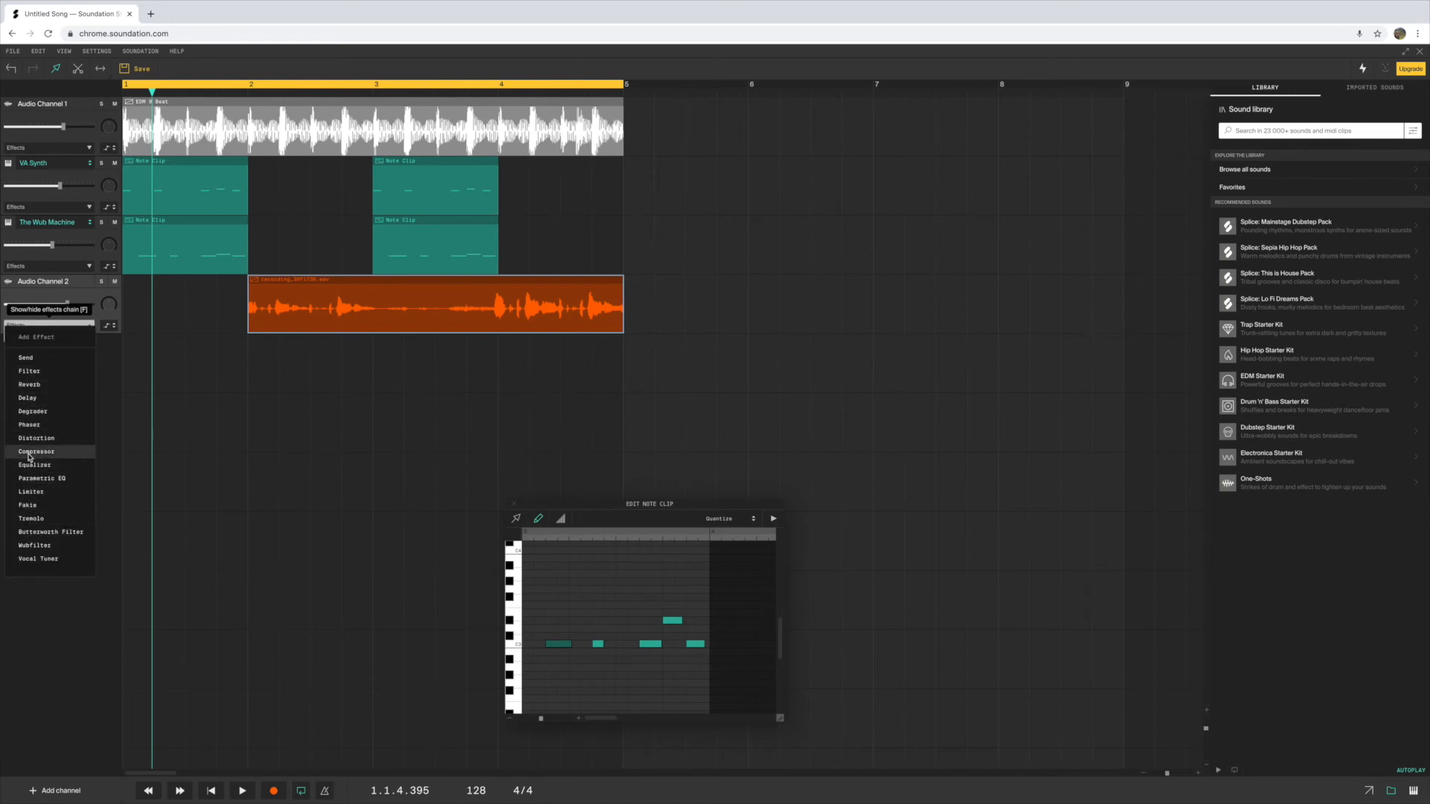
{"action": "left_click", "coordinate": [36, 385]}
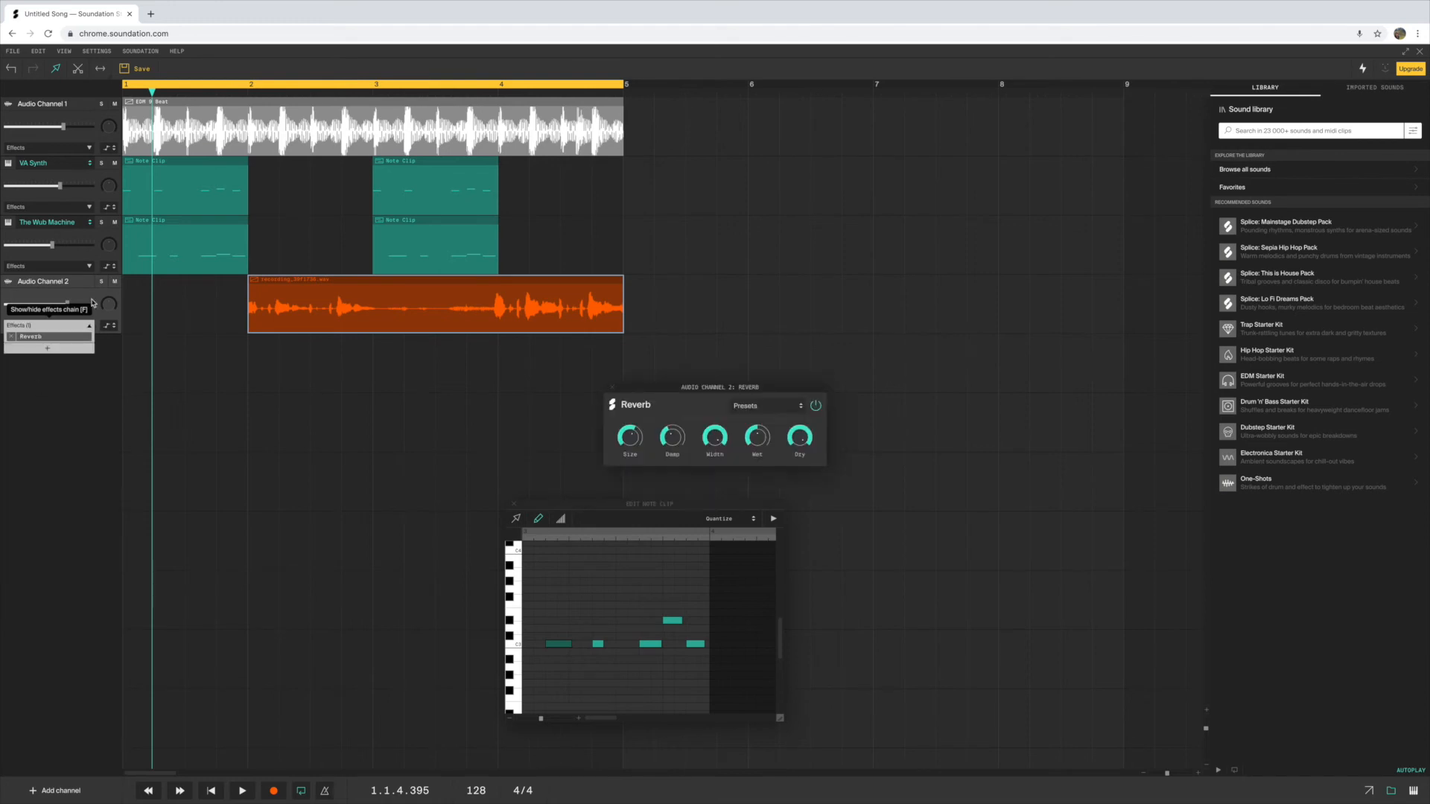
Mute Audio Channel 1, VA Synth and The Wub Machine, and set the loop region to start at bar 2
{"action": "left_click", "coordinate": [112, 107]}
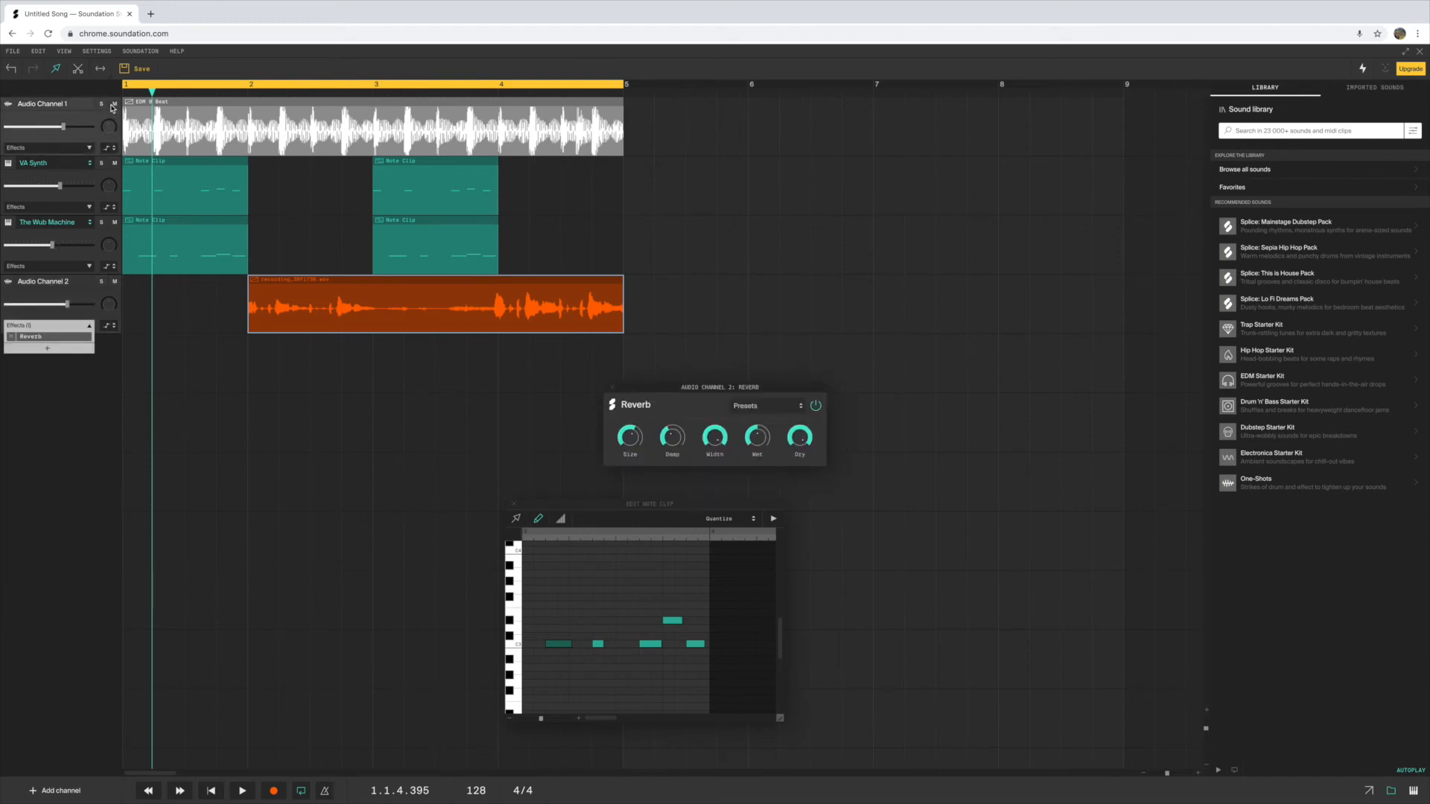
{"action": "left_click", "coordinate": [115, 166]}
{"action": "left_click", "coordinate": [114, 222]}
{"action": "left_click_drag", "start_coordinate": [126, 88], "coordinate": [240, 93]}
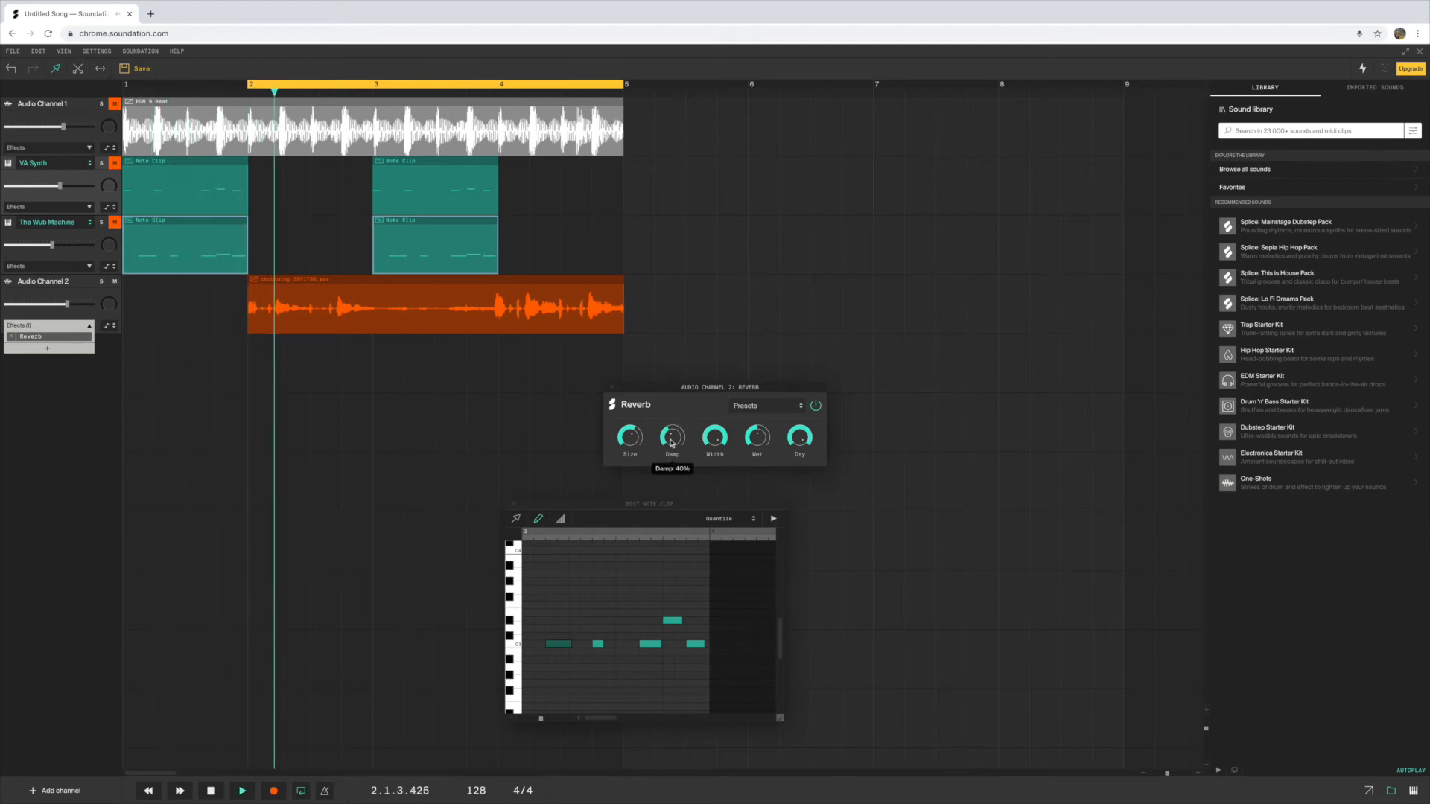
Audition the recorded take with reverb and lower the reverb's Wet level
{"action": "mouse_move", "coordinate": [629, 440]}
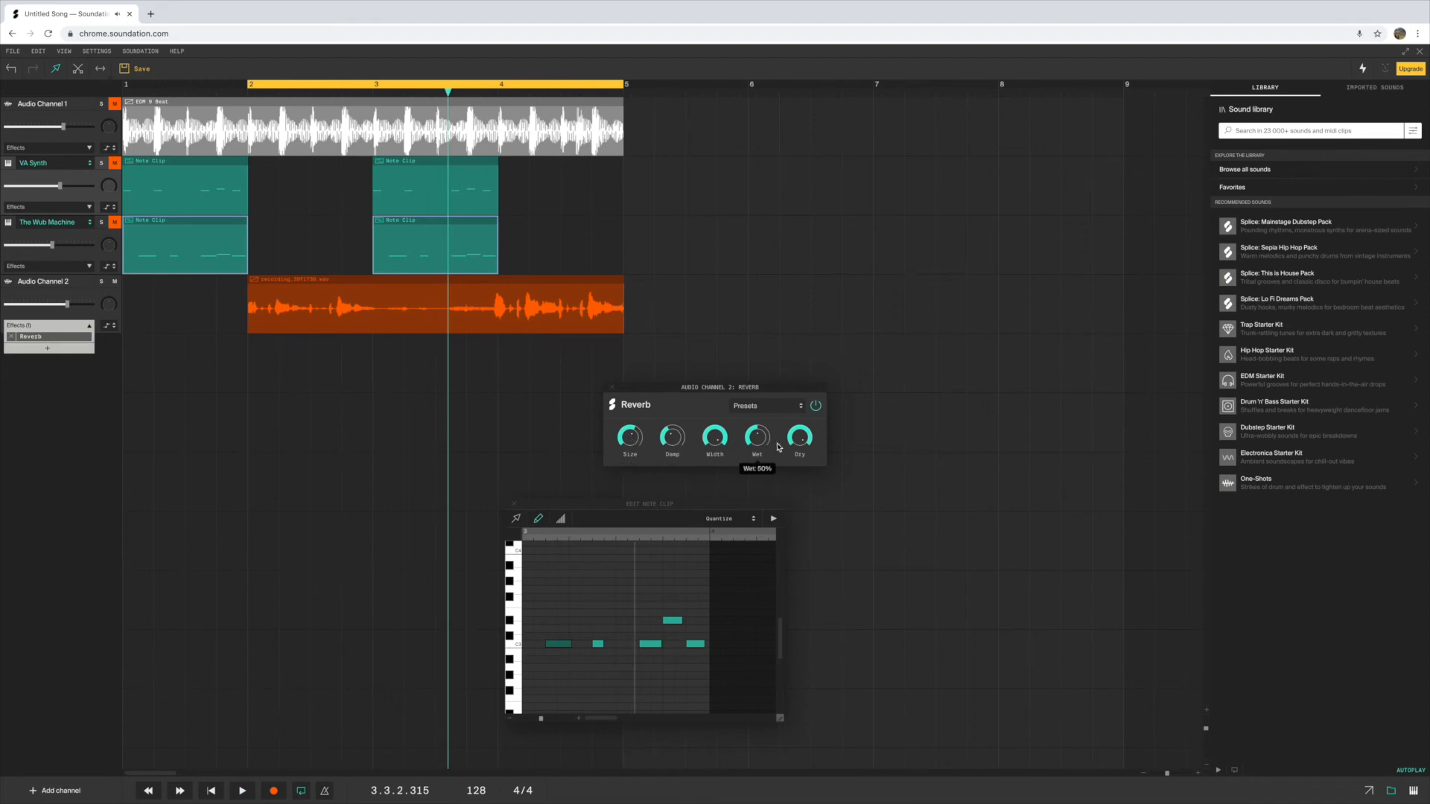
{"action": "mouse_move", "coordinate": [760, 442]}
{"action": "left_click_drag", "start_coordinate": [748, 389], "coordinate": [757, 358]}
{"action": "key", "text": "space"}
Bypass and re-enable the Reverb during playback to compare the recorded take with and without it
{"action": "key", "text": "space"}
{"action": "left_click_drag", "start_coordinate": [760, 440], "coordinate": [756, 497]}
{"action": "left_click", "coordinate": [817, 408]}
{"action": "key", "text": "space"}
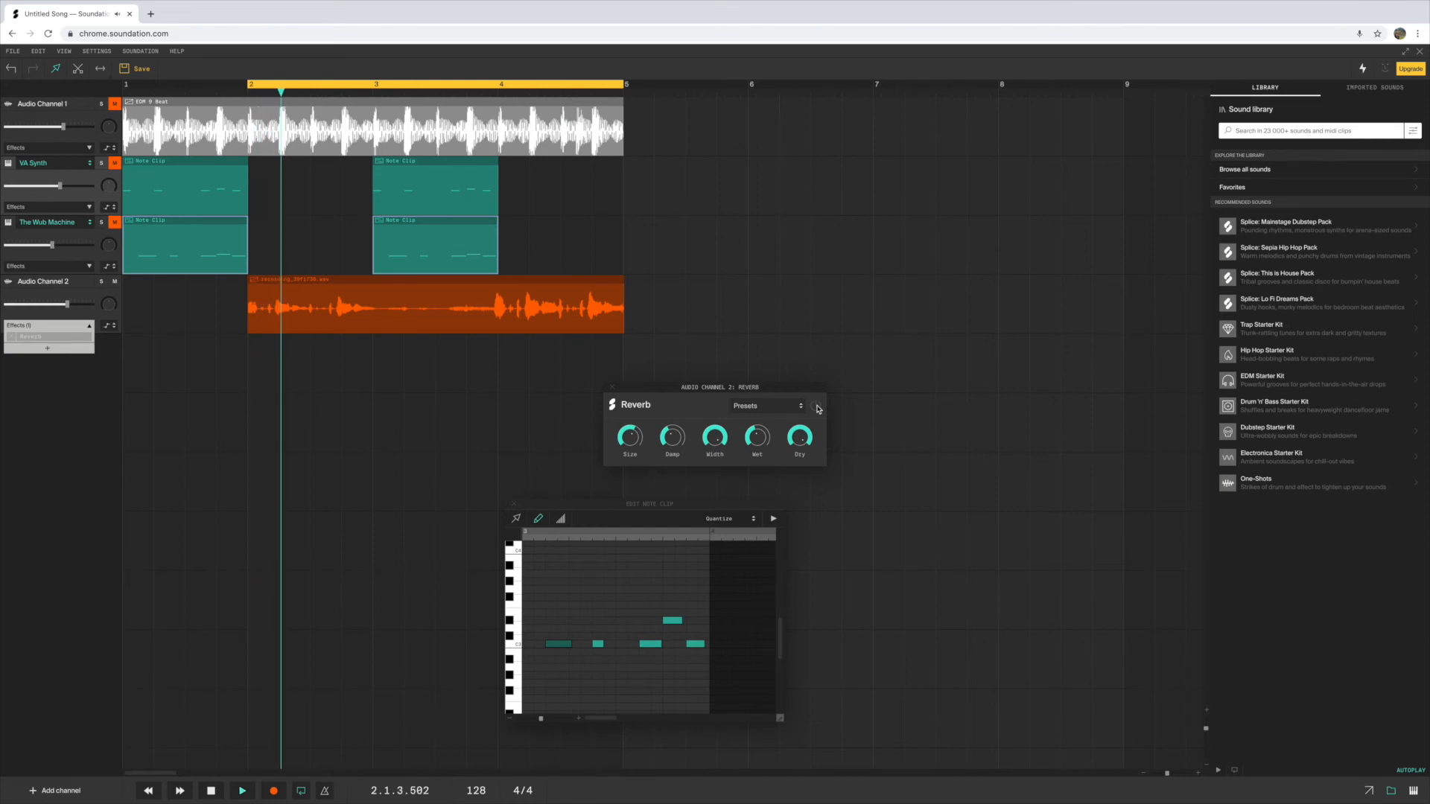
{"action": "left_click", "coordinate": [817, 408]}
{"action": "key", "text": "space"}
{"action": "left_click", "coordinate": [41, 338]}
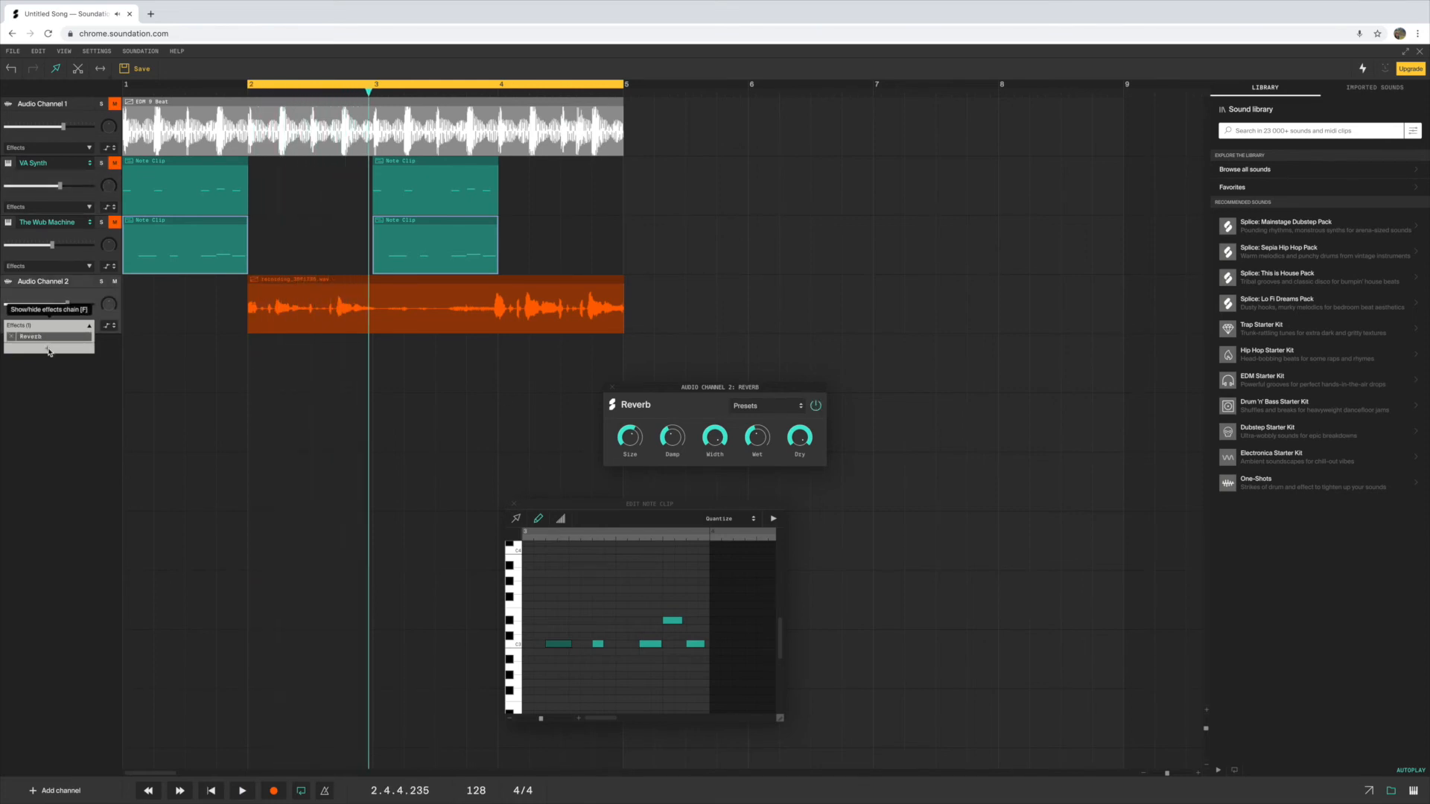
{"action": "left_click", "coordinate": [45, 347]}
{"action": "left_click", "coordinate": [167, 437]}
{"action": "mouse_move", "coordinate": [755, 444]}
{"action": "left_click", "coordinate": [392, 411]}
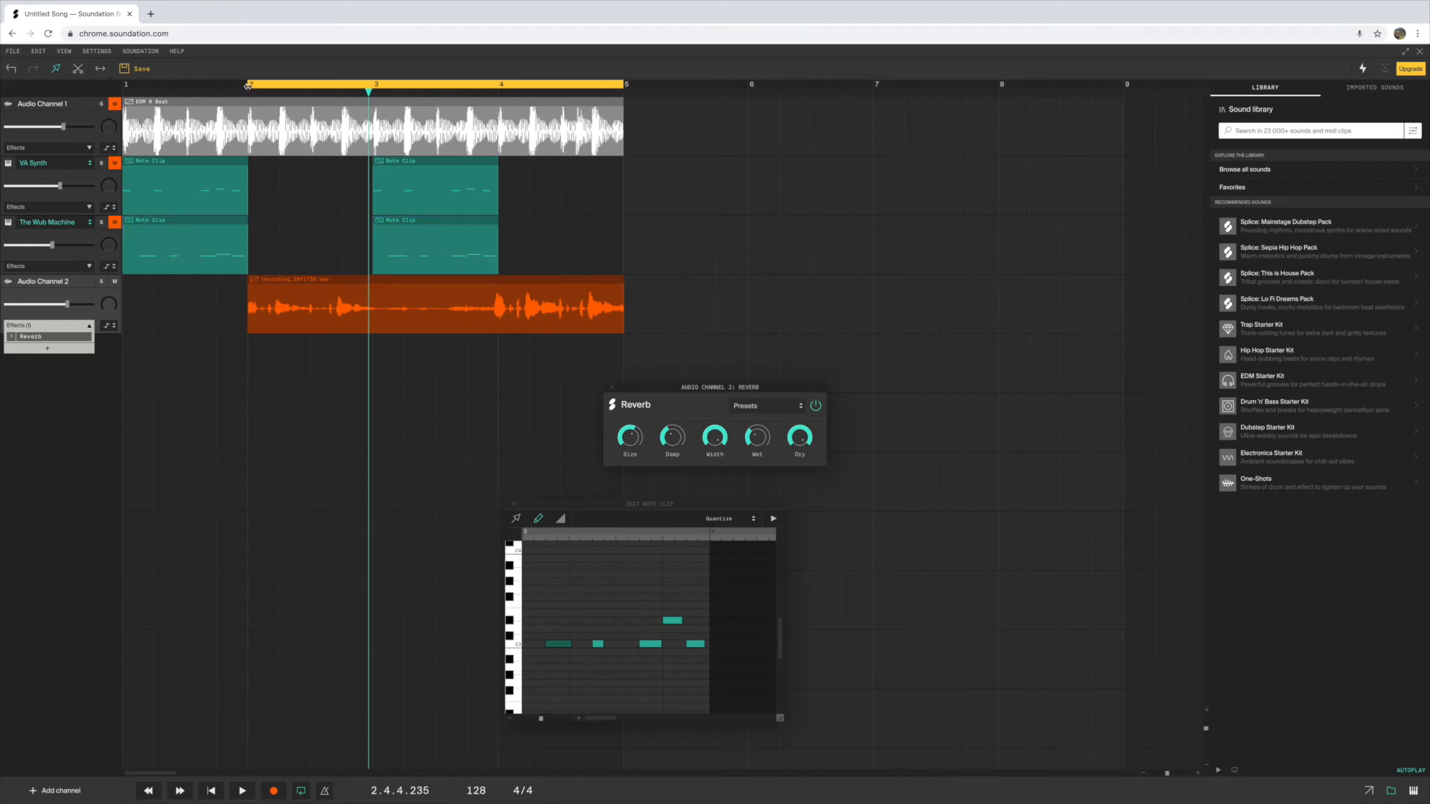
Extend the loop region back to bar 1 and unmute Audio Channel 1, VA Synth and The Wub Machine
{"action": "left_click_drag", "start_coordinate": [249, 87], "coordinate": [124, 87]}
{"action": "key", "text": "space"}
{"action": "key", "text": "space"}
{"action": "left_click", "coordinate": [115, 103]}
{"action": "left_click", "coordinate": [114, 162]}
{"action": "left_click", "coordinate": [116, 222]}
Raise the volume of Audio Channel 1 further and play the full mix from the beginning
{"action": "left_click_drag", "start_coordinate": [63, 127], "coordinate": [79, 127]}
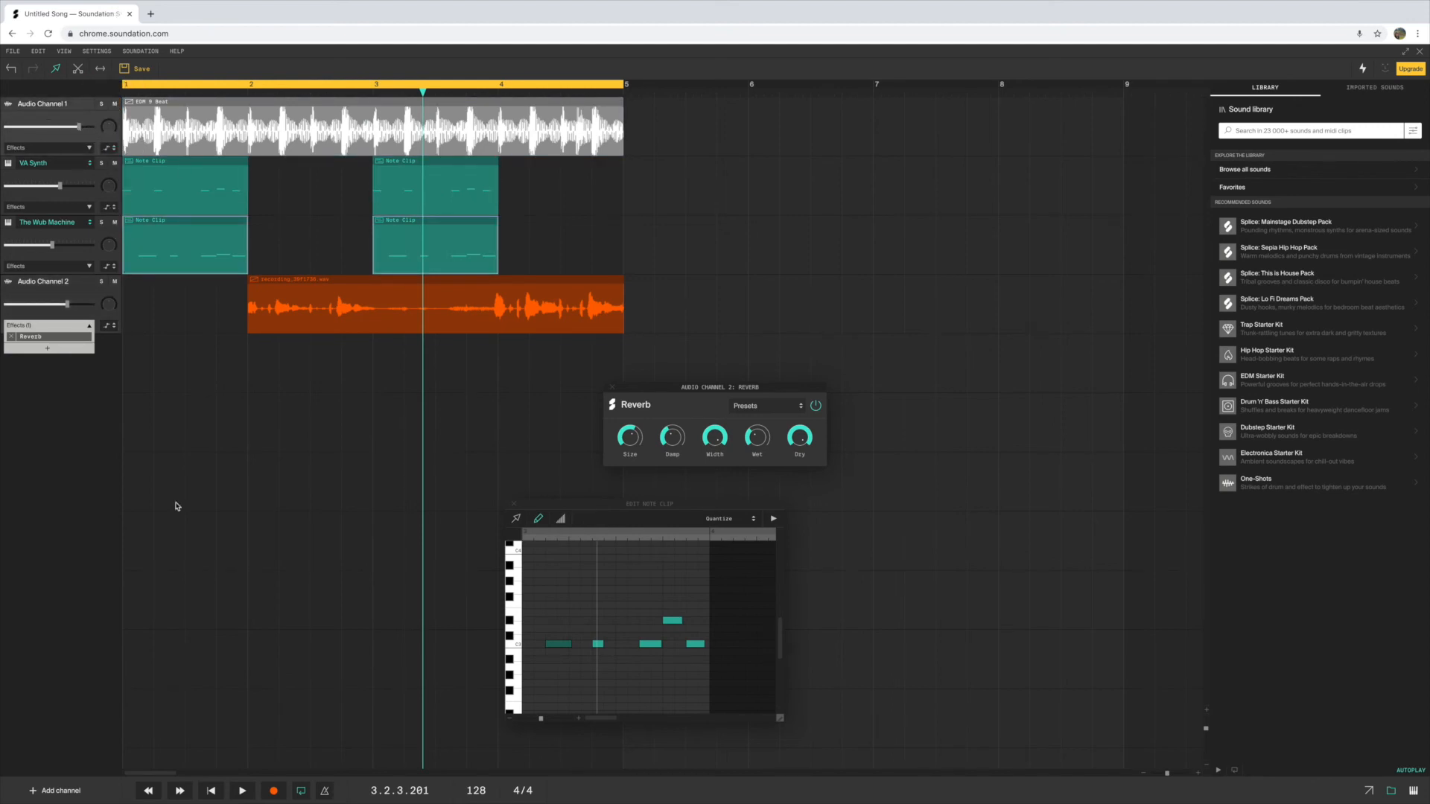
{"action": "left_click", "coordinate": [211, 791]}
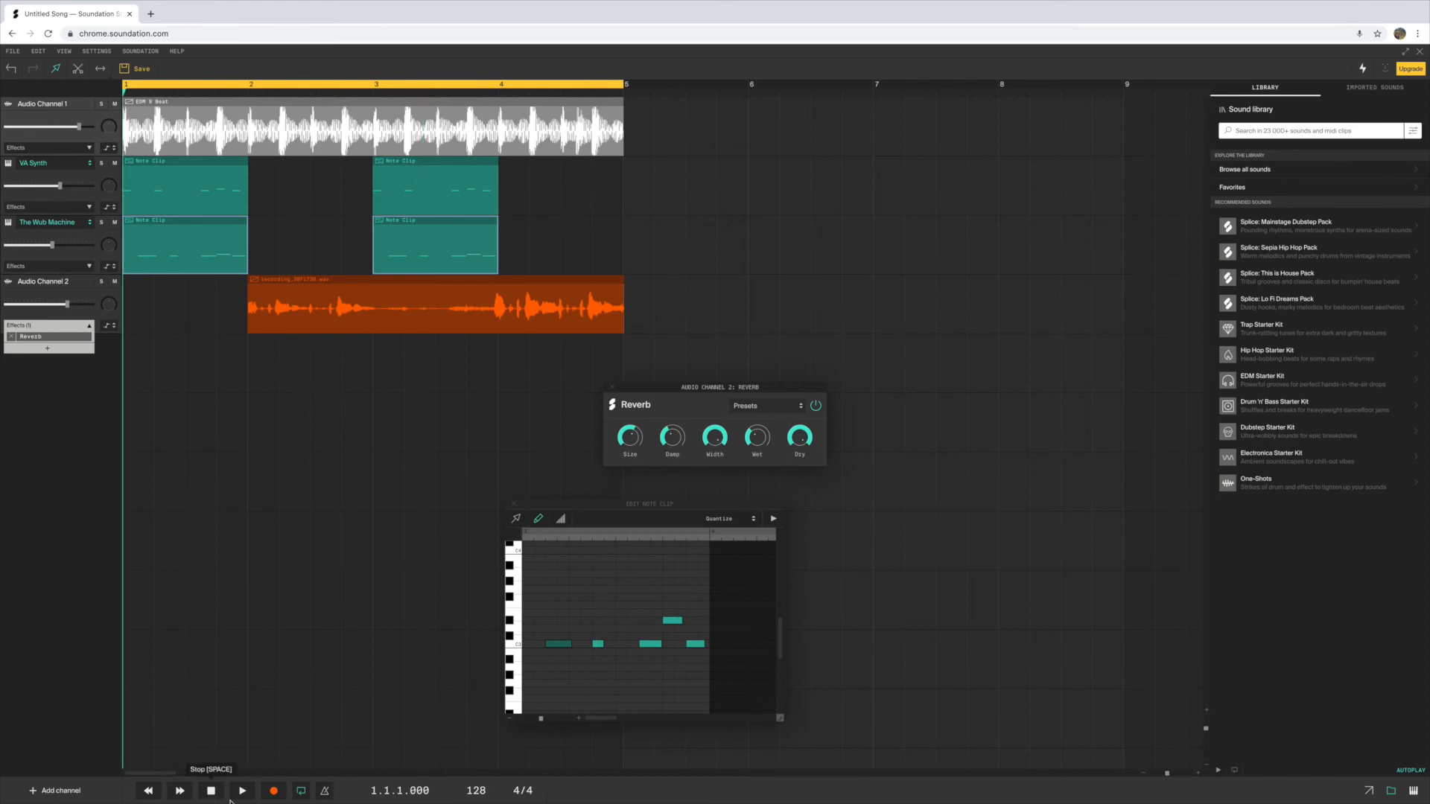
{"action": "left_click", "coordinate": [243, 792]}
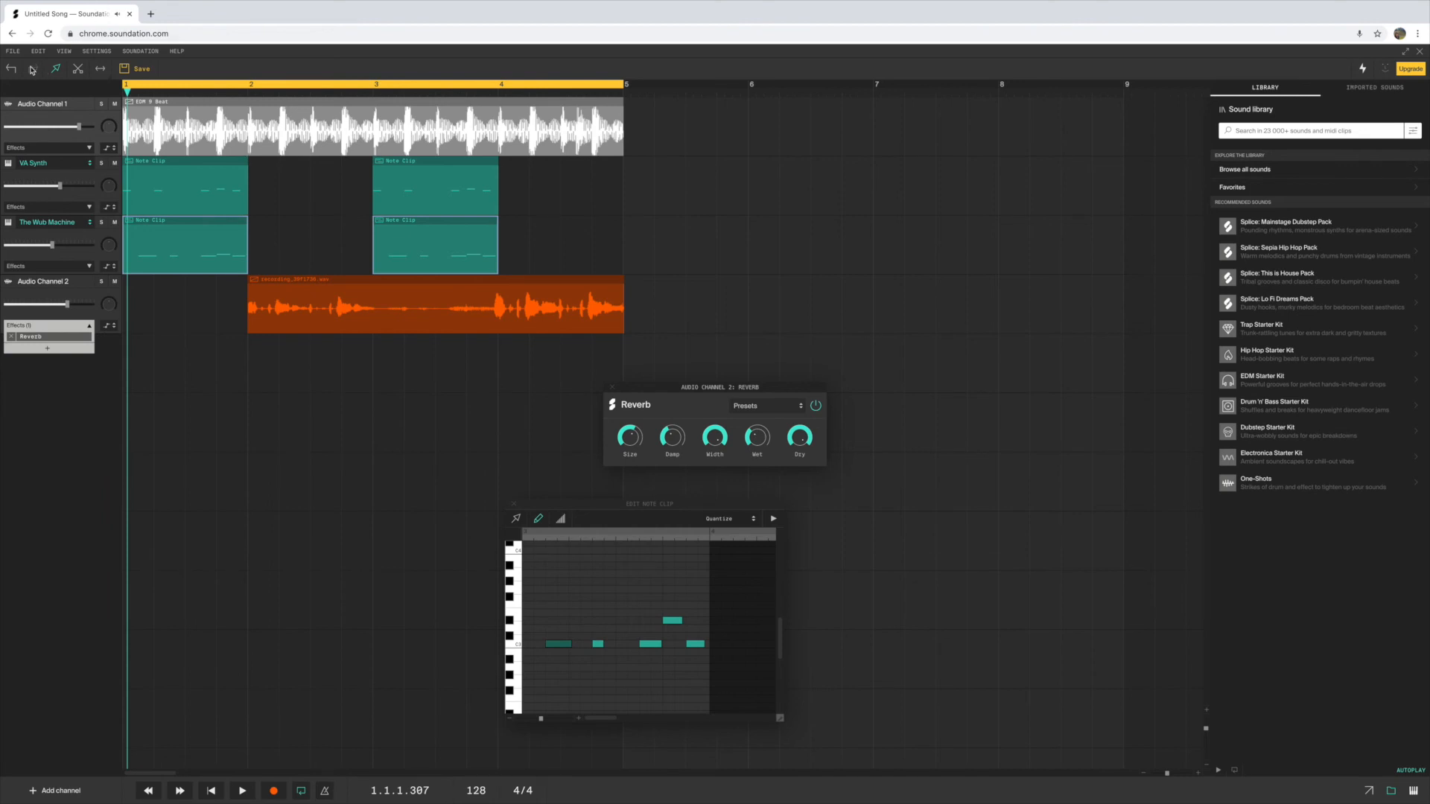
Save the song as "lock down baby" without upgrading the account
{"action": "left_click", "coordinate": [13, 50]}
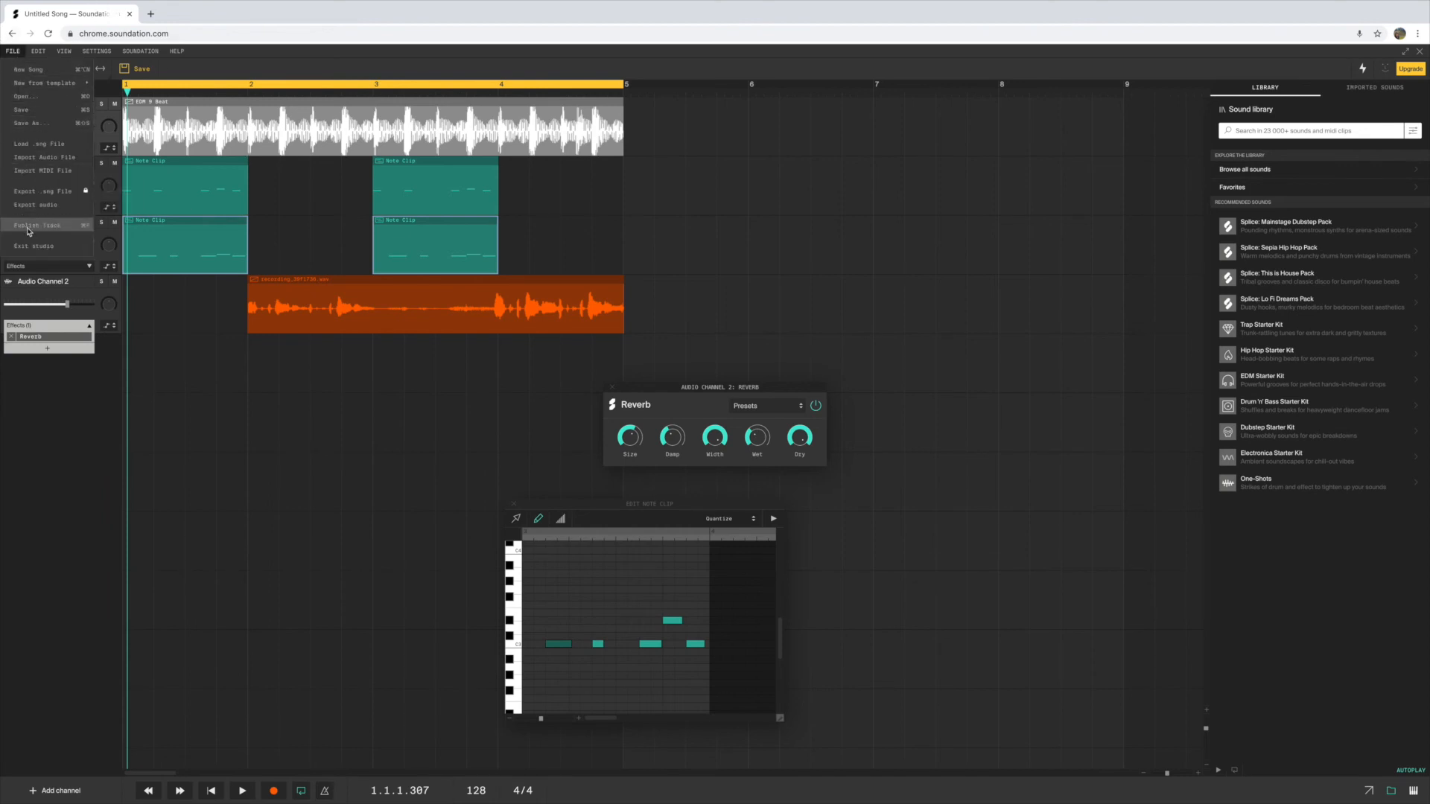
{"action": "left_click", "coordinate": [28, 124]}
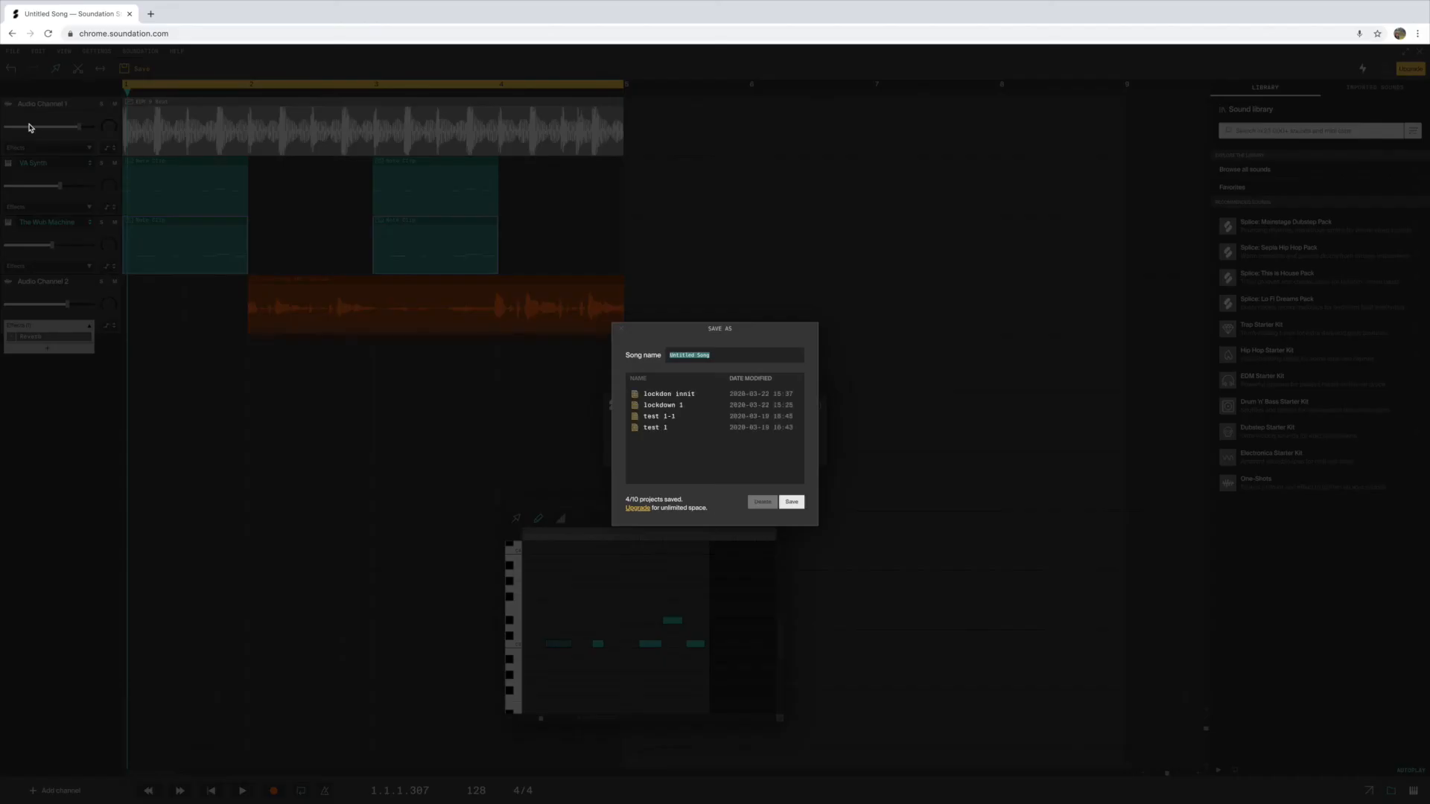
{"action": "type", "text": "lock down baby"}
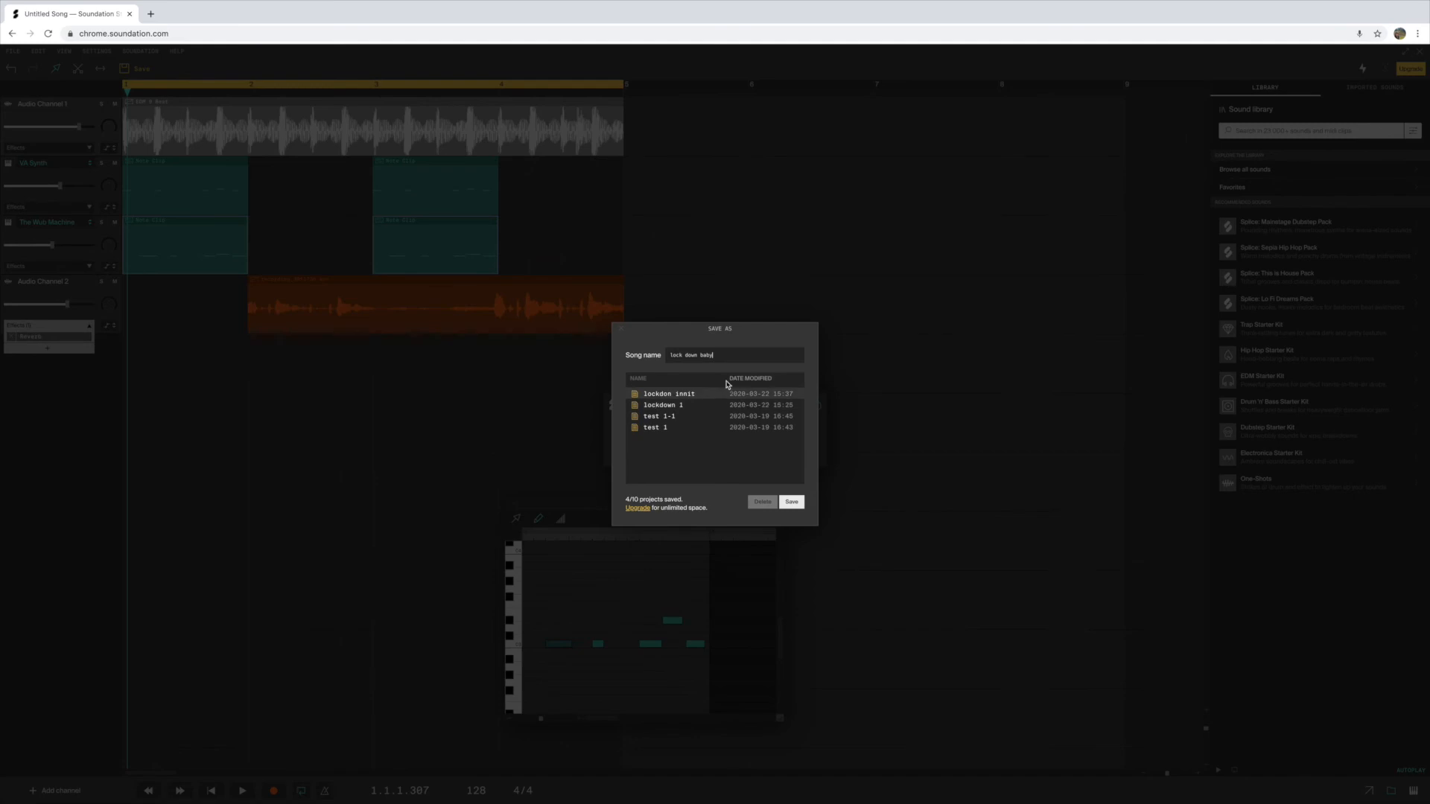
{"action": "left_click", "coordinate": [787, 503]}
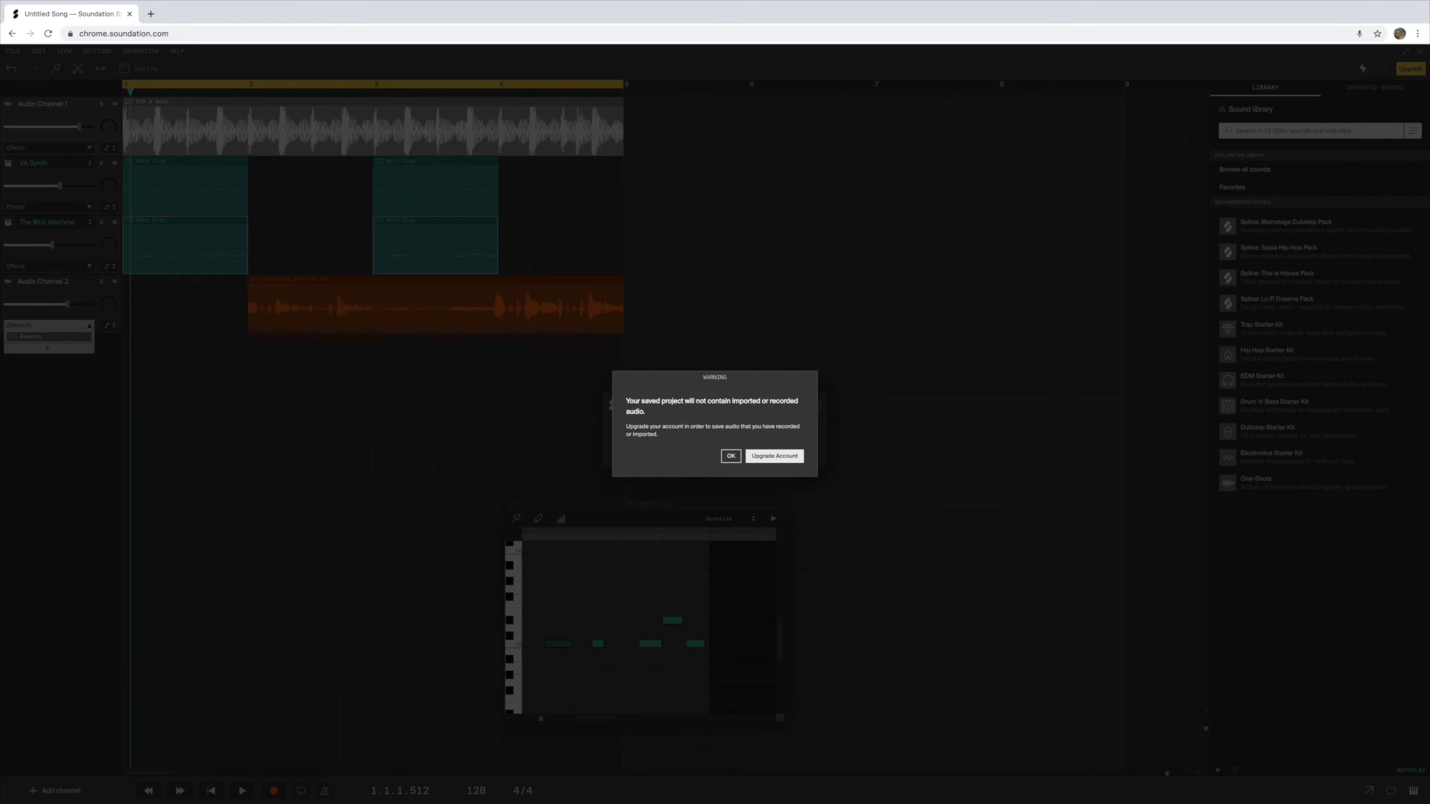
{"action": "left_click", "coordinate": [731, 456]}
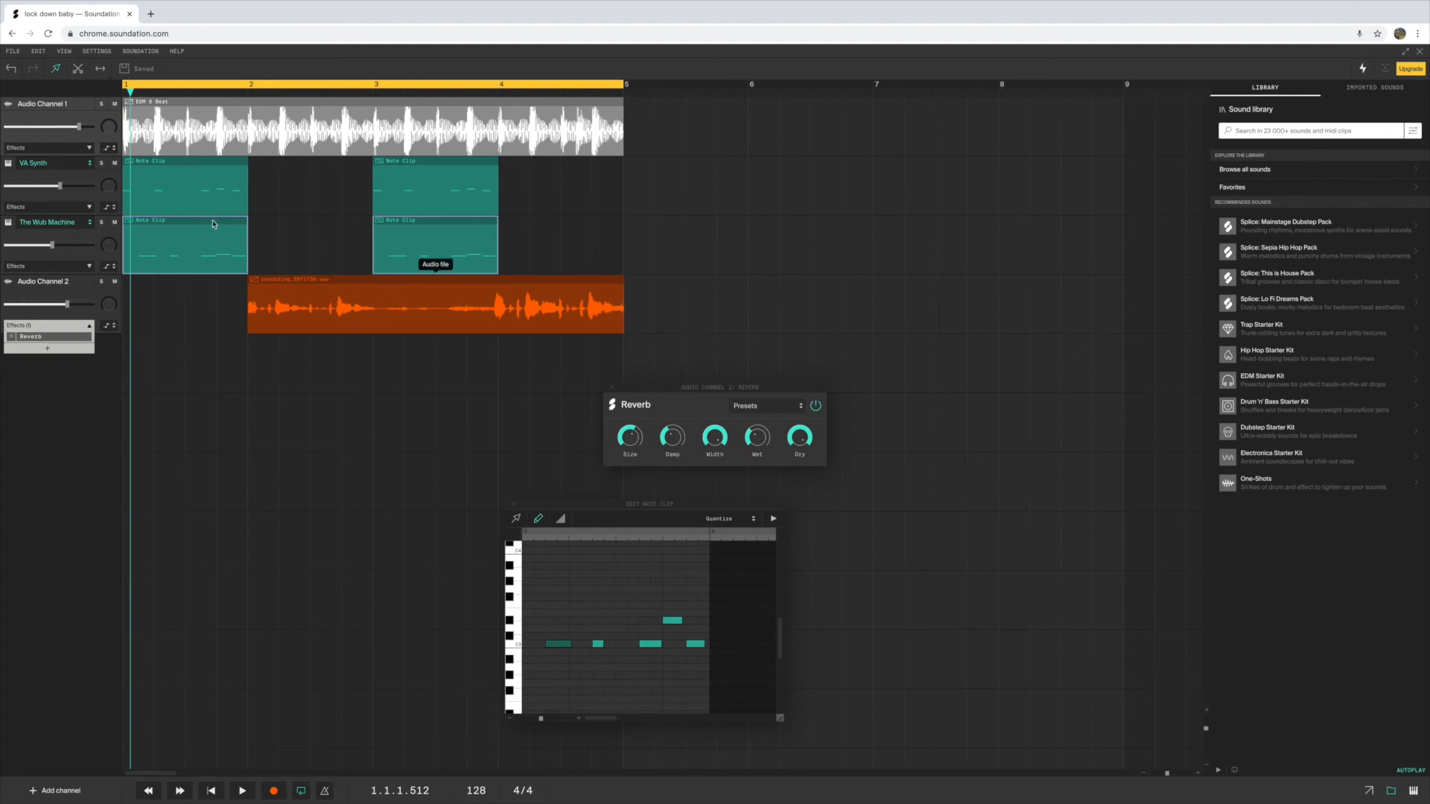
Export the song's audio as a Lo-Res MP3
{"action": "left_click", "coordinate": [13, 51]}
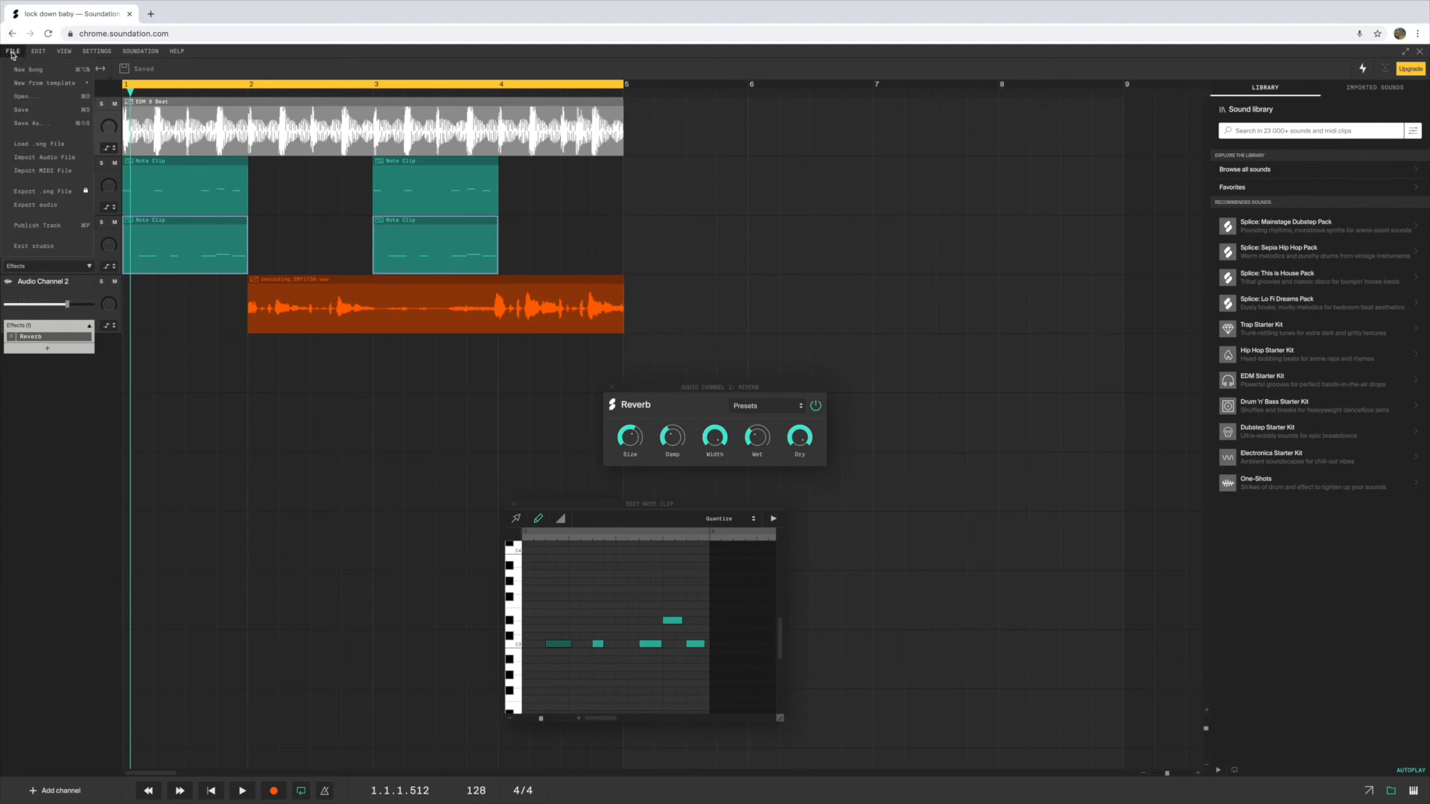
{"action": "left_click", "coordinate": [29, 205]}
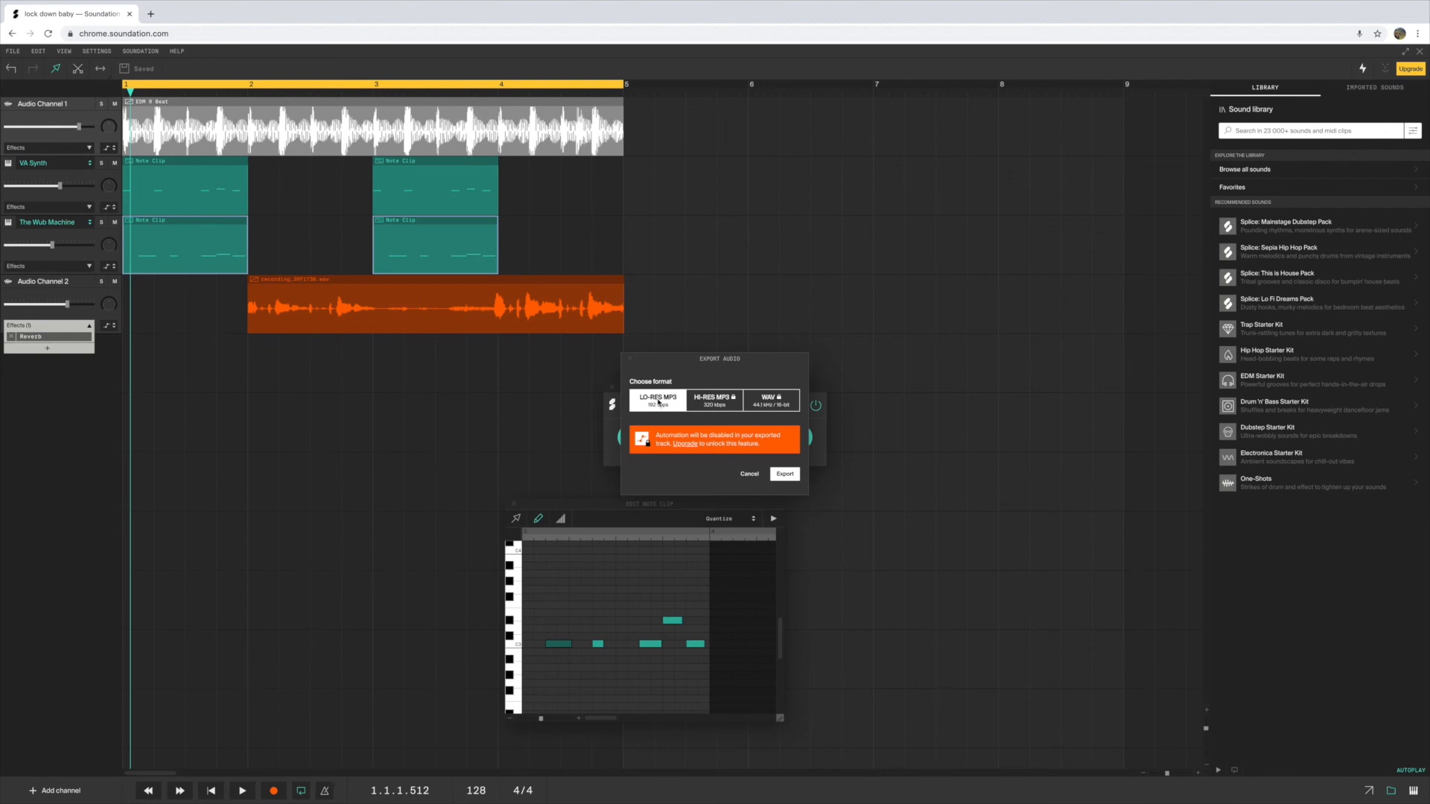
{"action": "left_click", "coordinate": [787, 474]}
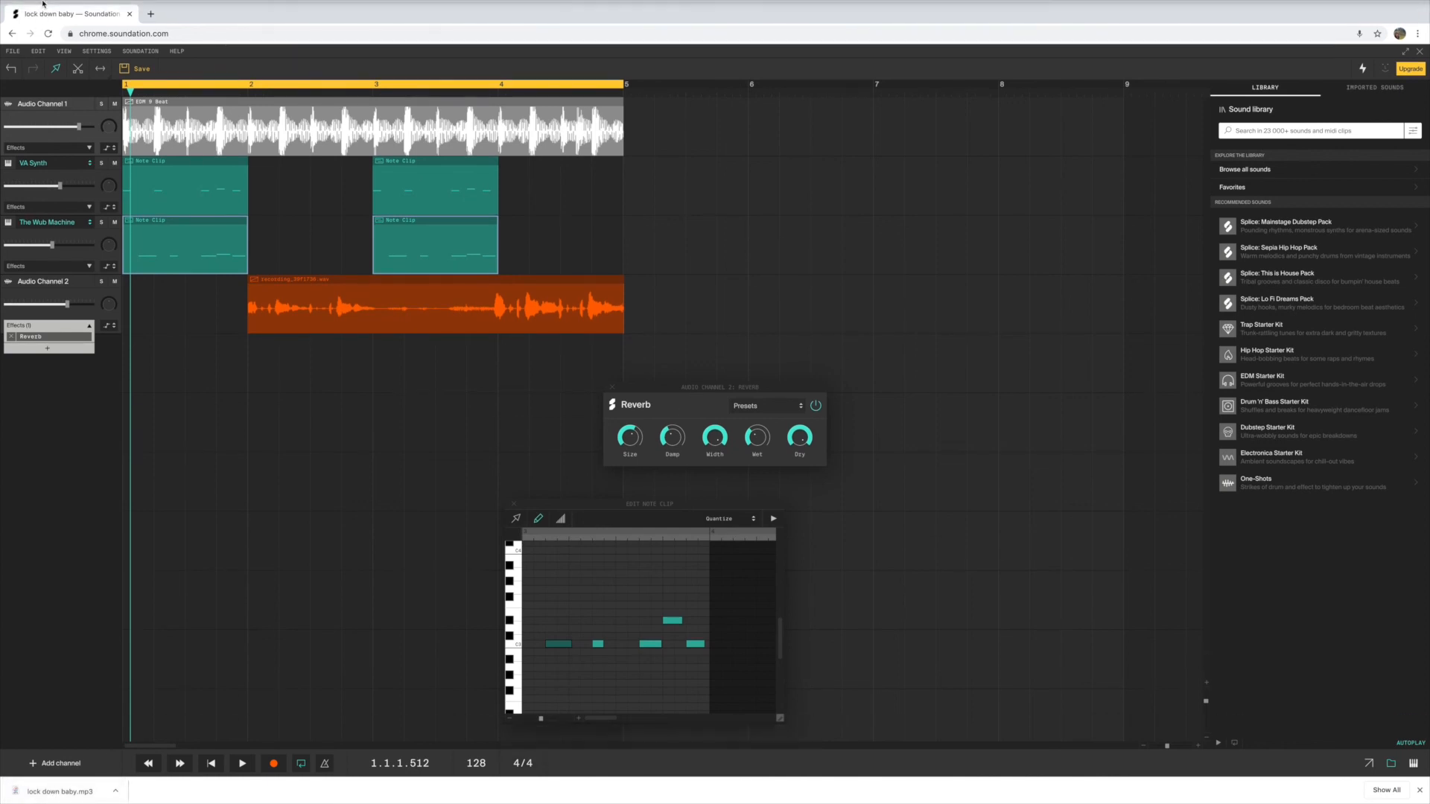
Shrink the browser window and place the downloaded "lock down baby.mp3" file on the desktop
{"action": "left_click", "coordinate": [32, 19]}
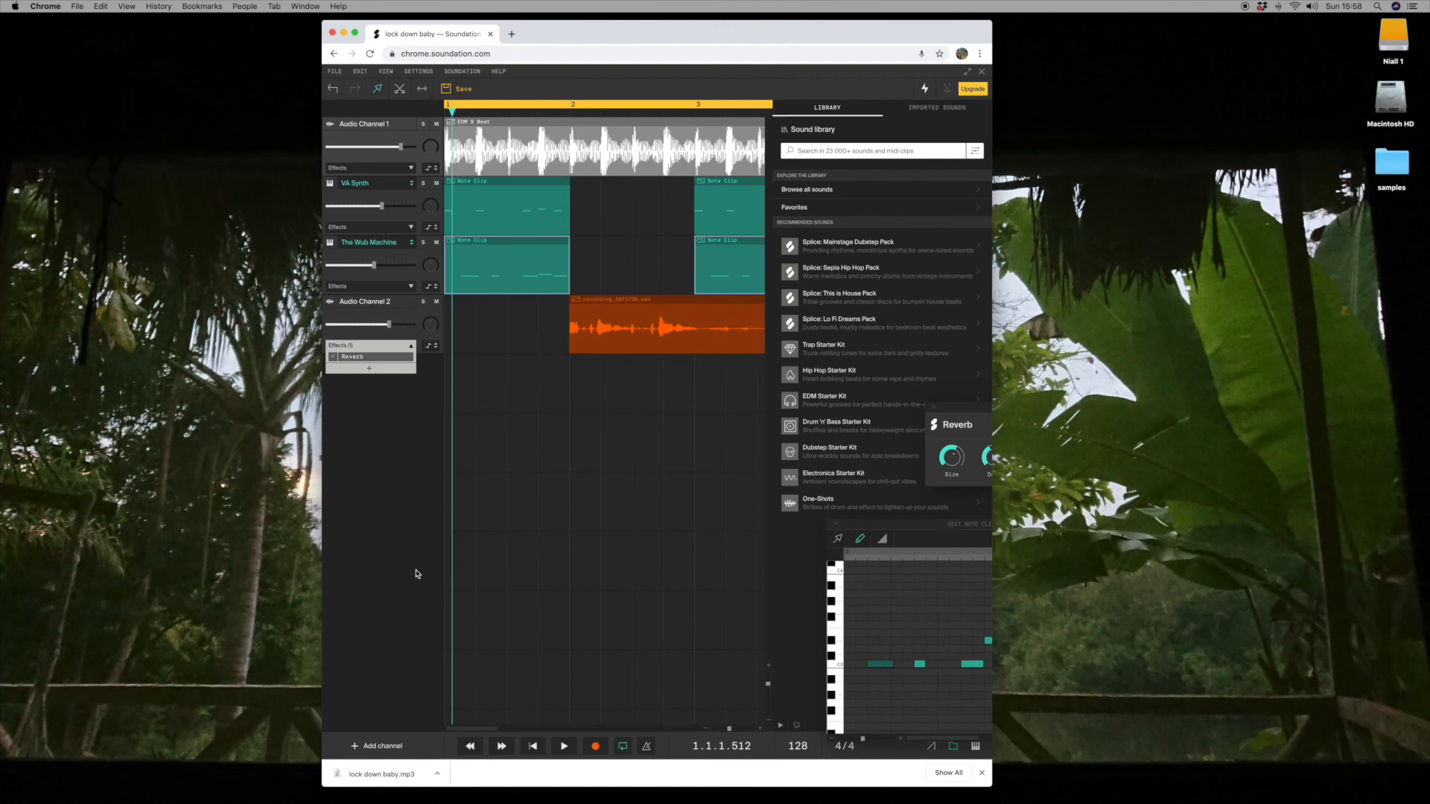
{"action": "left_click_drag", "start_coordinate": [372, 774], "coordinate": [1129, 403]}
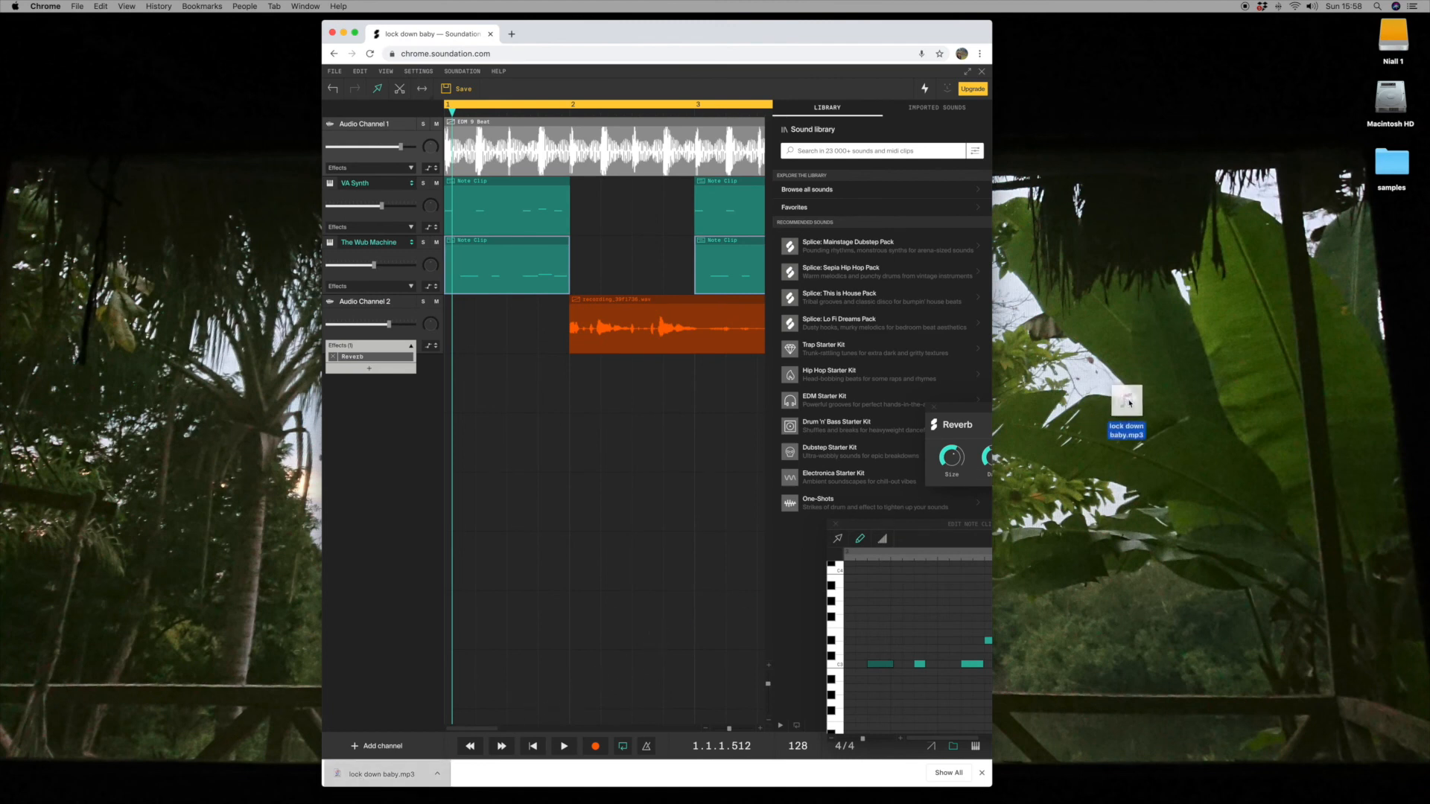
{"action": "left_click_drag", "start_coordinate": [640, 36], "coordinate": [435, 28]}
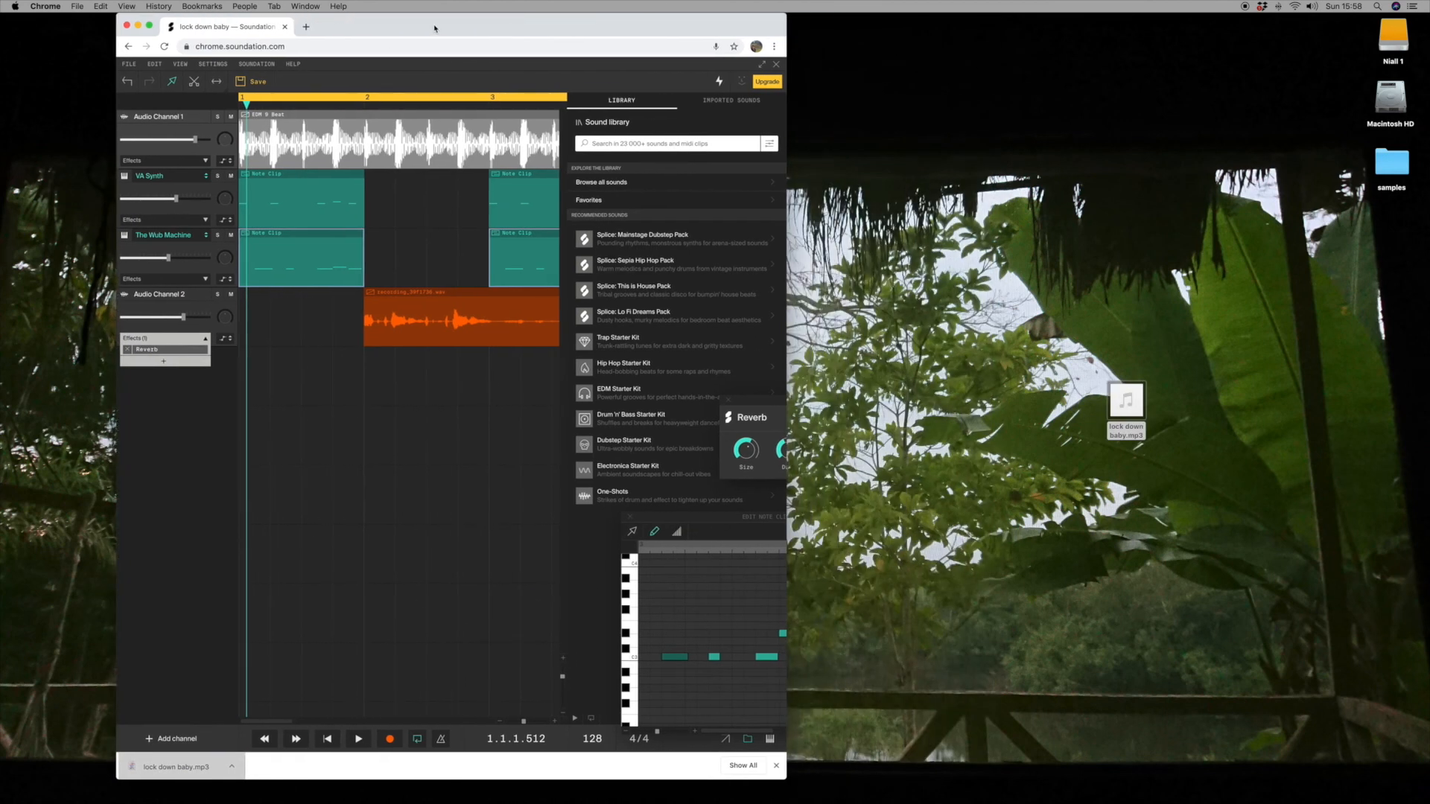
Save a copy of the song under the suggested name
{"action": "left_click", "coordinate": [130, 64]}
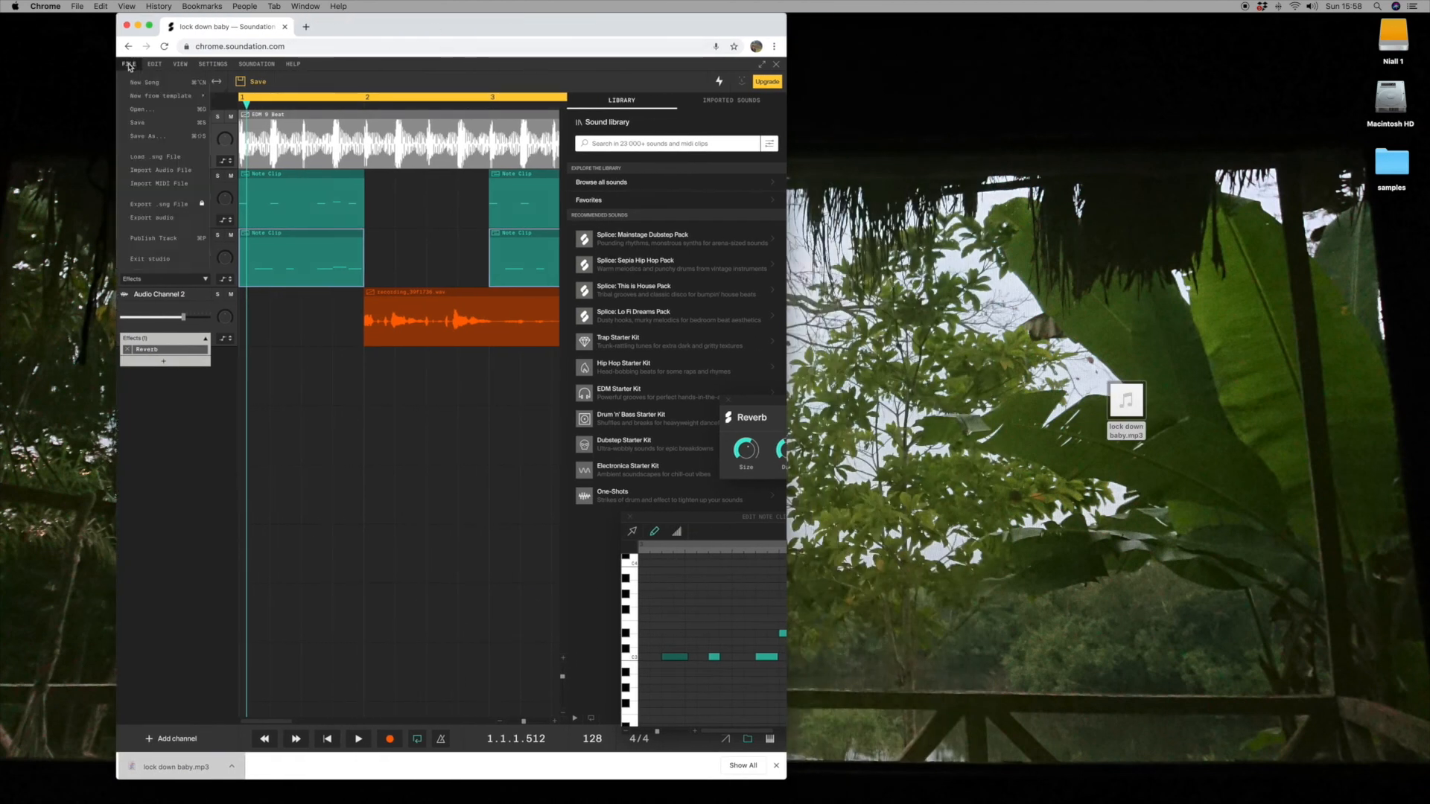
{"action": "left_click", "coordinate": [131, 141]}
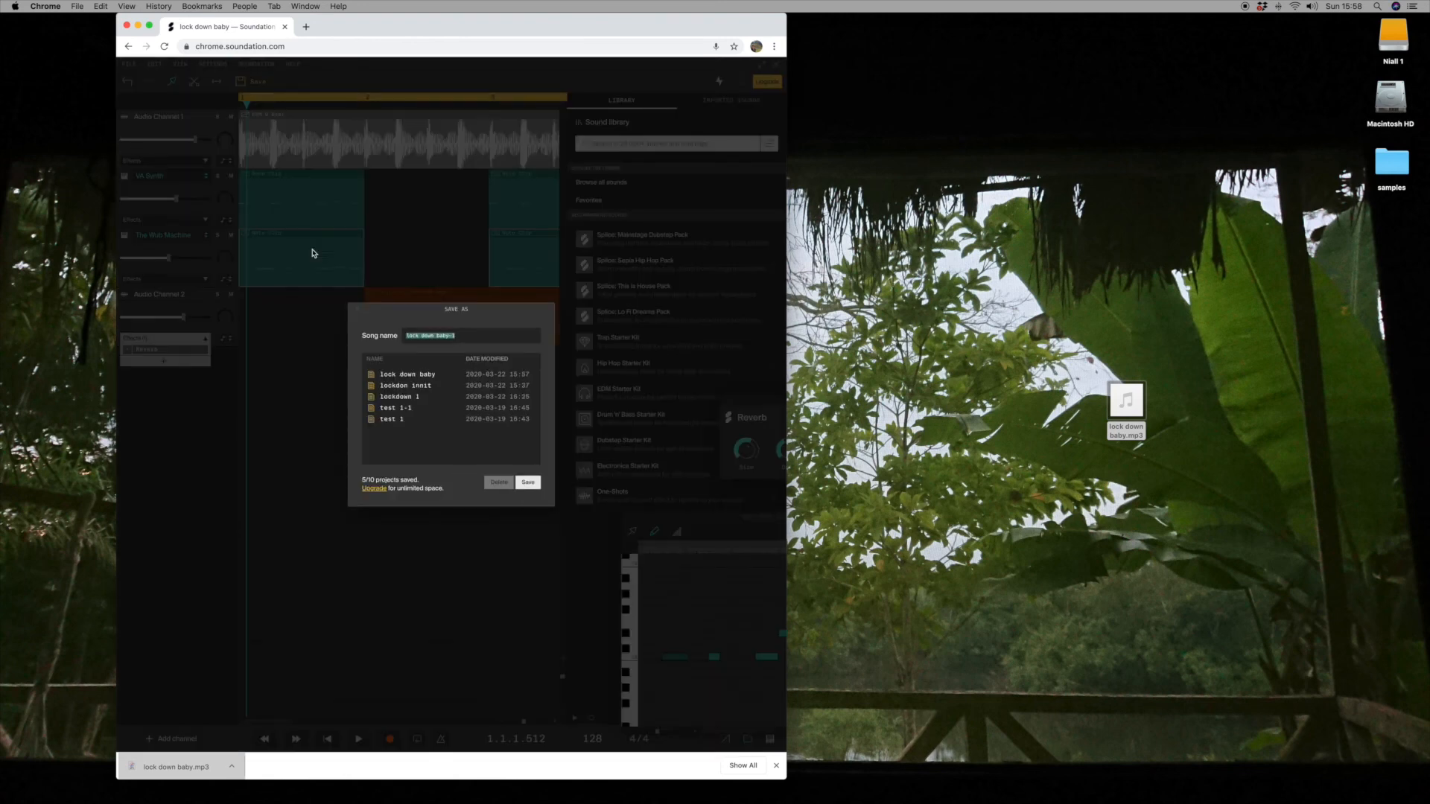
{"action": "left_click", "coordinate": [525, 483]}
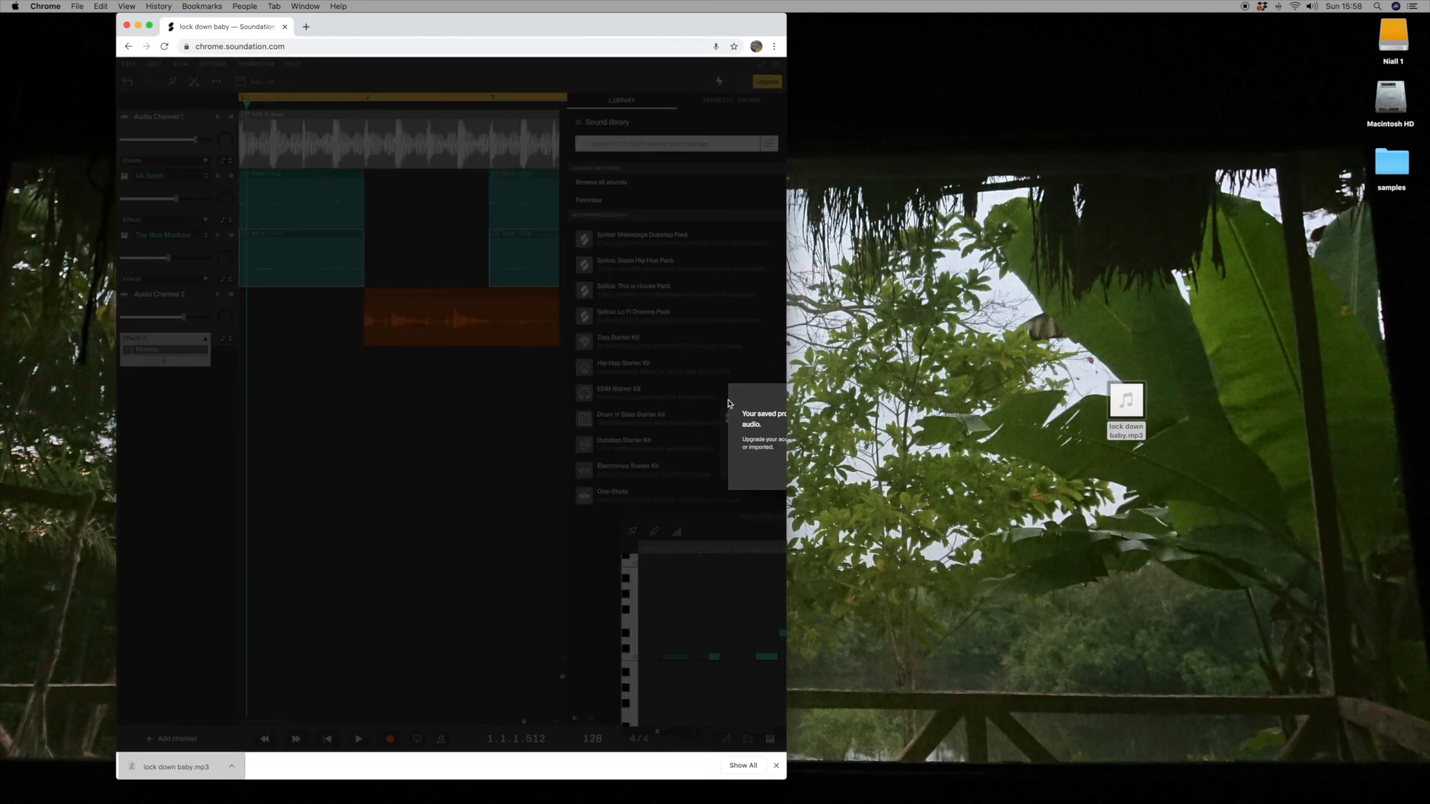
Close the browser window, leaving the site, and play the exported "lock down baby.mp3" from the desktop
{"action": "left_click", "coordinate": [127, 26]}
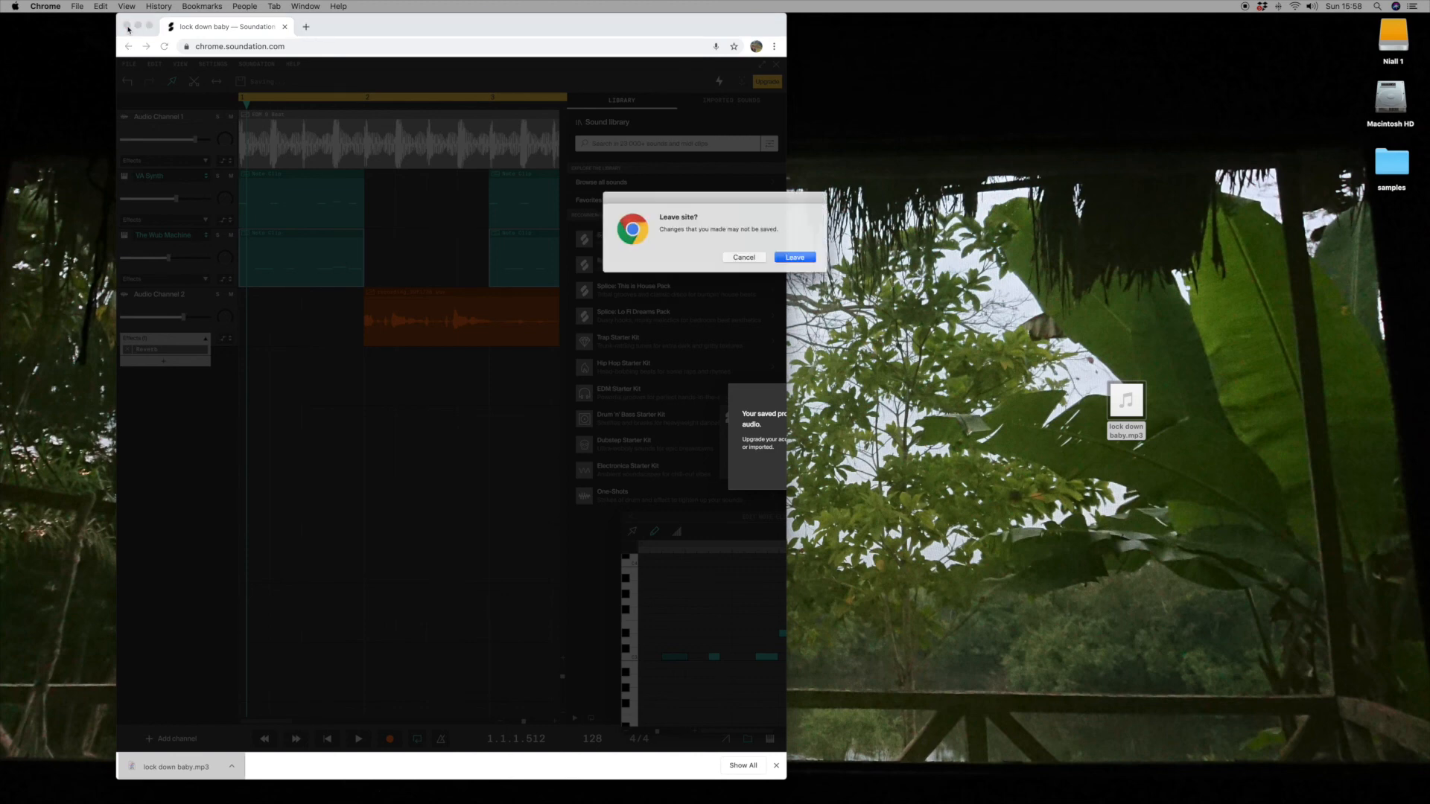
{"action": "left_click", "coordinate": [798, 258]}
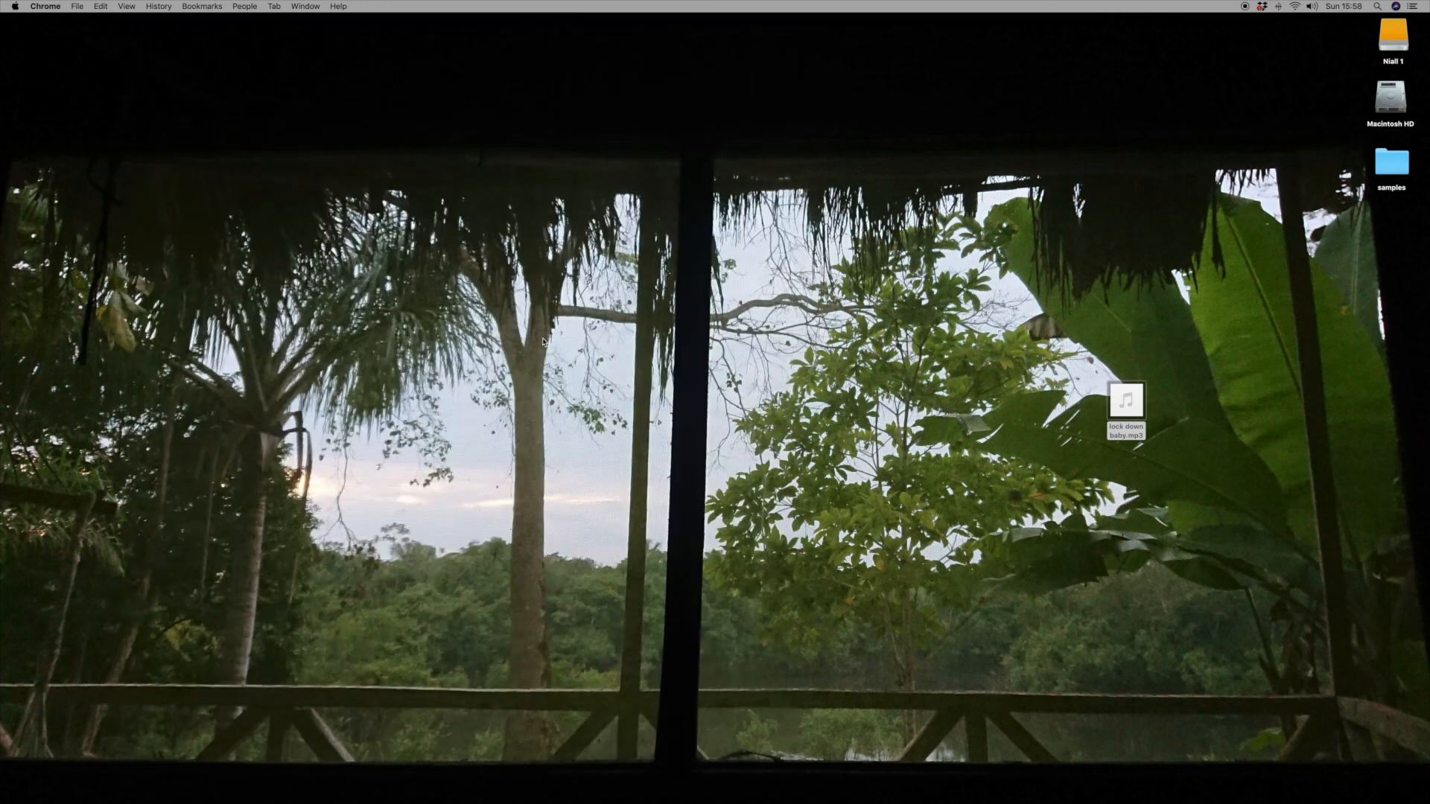
{"action": "mouse_move", "coordinate": [1128, 405]}
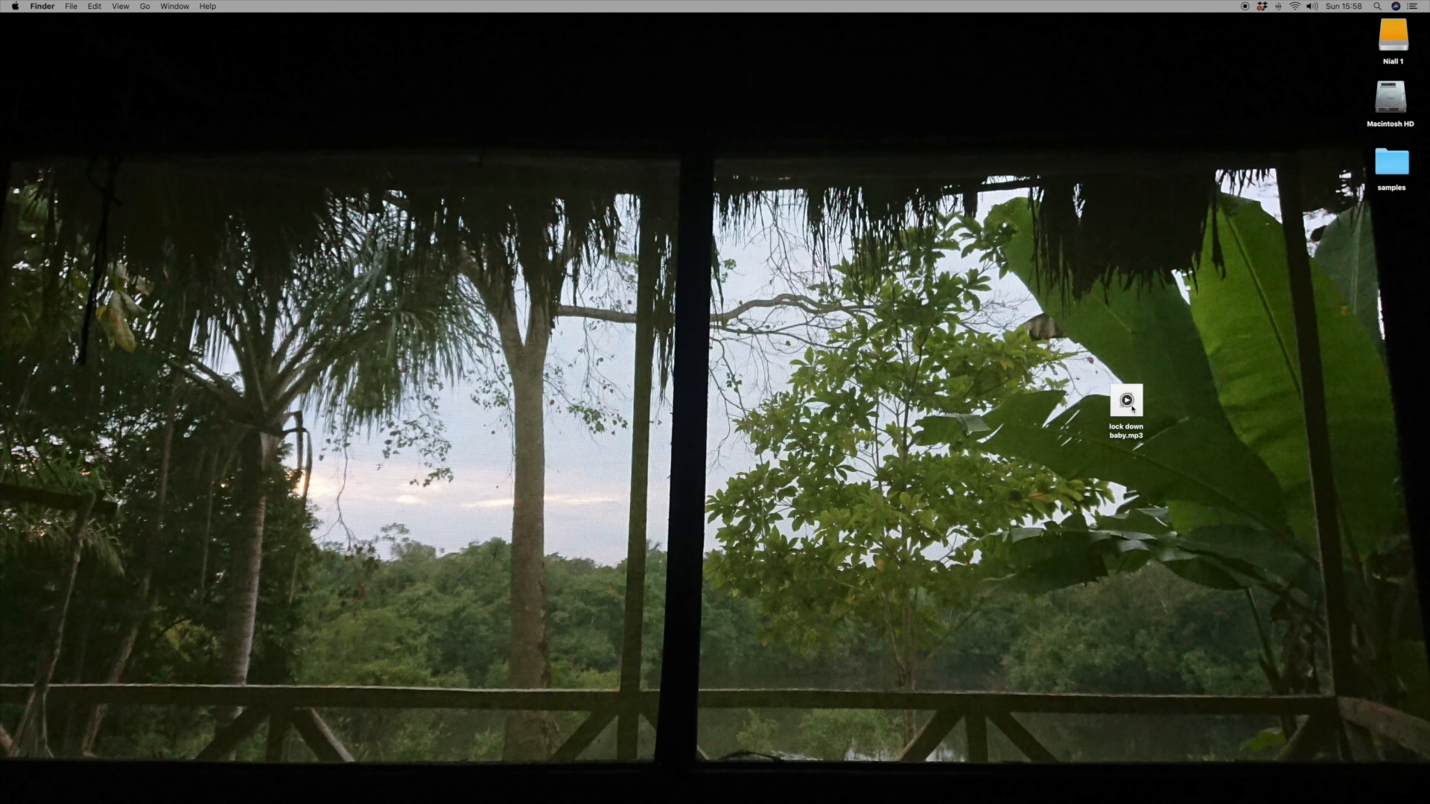
{"action": "left_click", "coordinate": [1127, 401]}
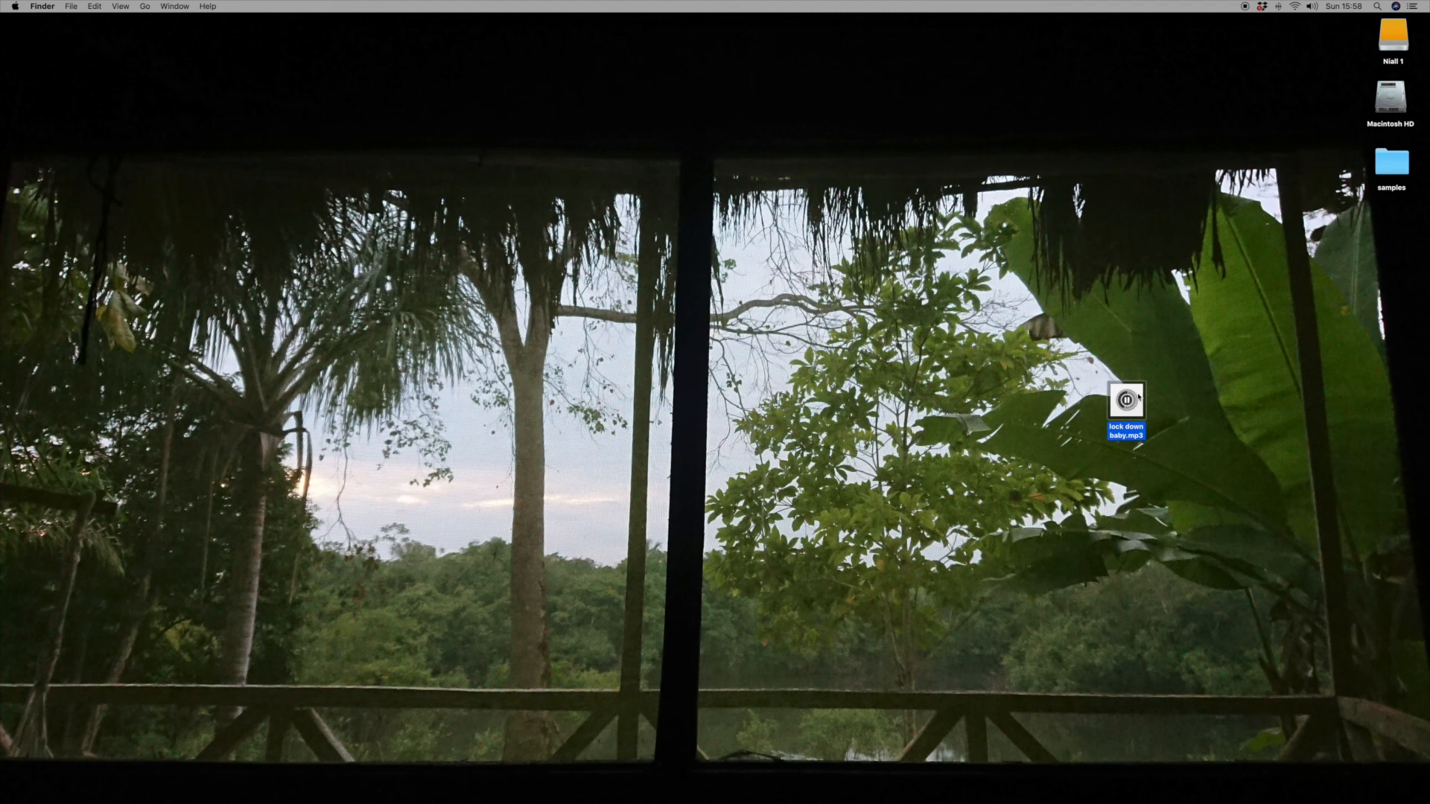
Move the "lock down baby.mp3" file to the upper middle of the desktop
{"action": "left_click_drag", "start_coordinate": [1137, 388], "coordinate": [769, 306]}
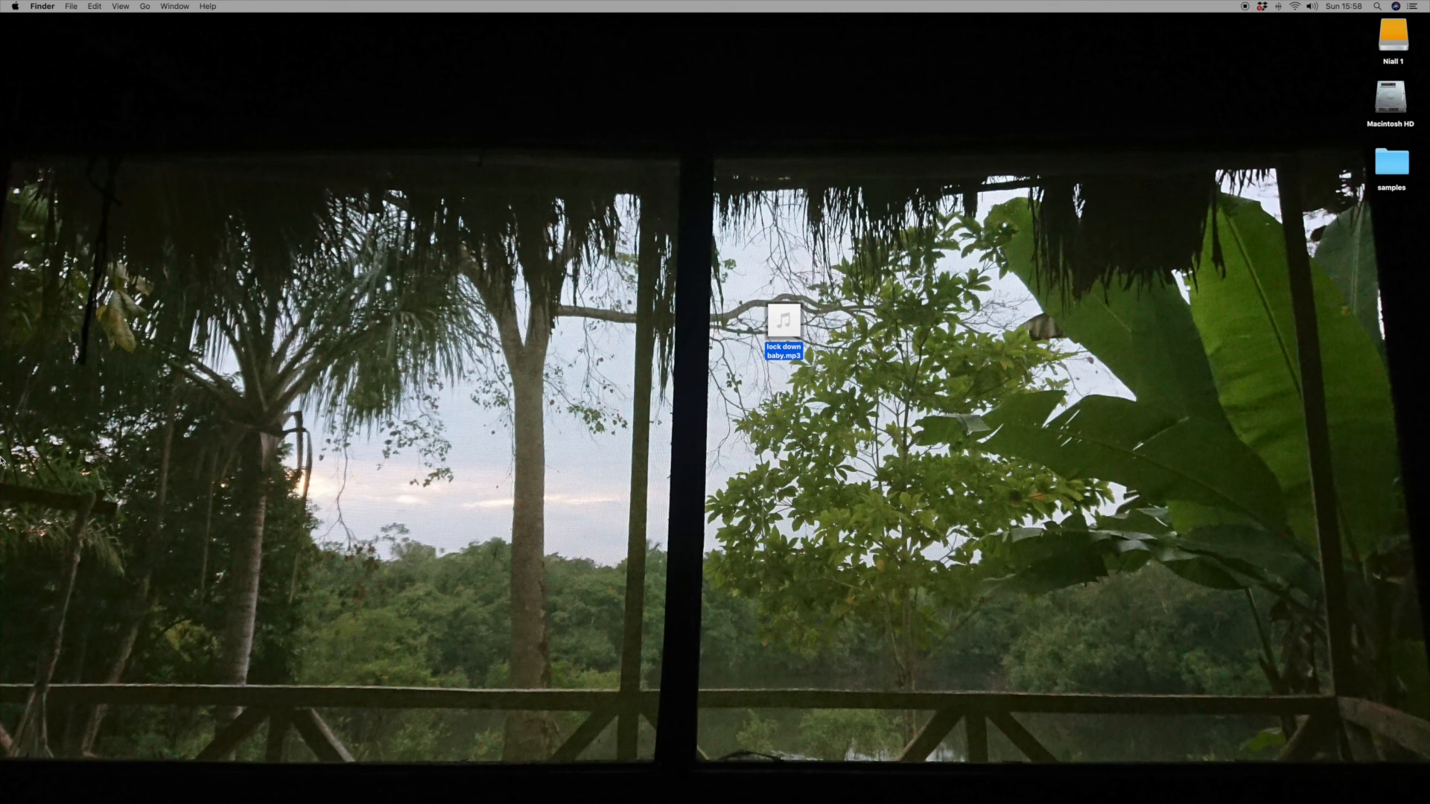
{"action": "mouse_move", "coordinate": [3, 411]}
{"action": "left_click_drag", "start_coordinate": [777, 313], "coordinate": [682, 330]}
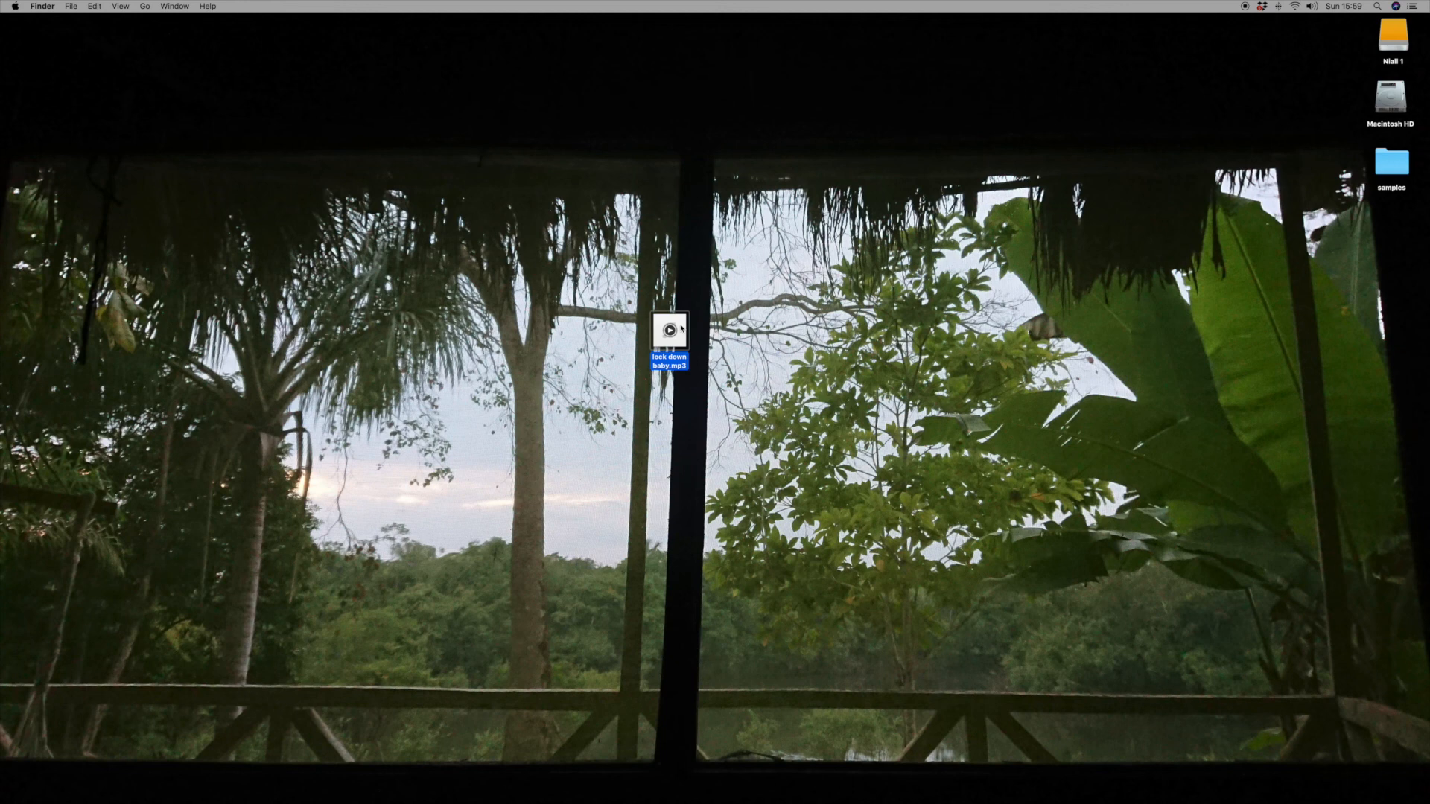
{"action": "left_click_drag", "start_coordinate": [681, 328], "coordinate": [706, 288]}
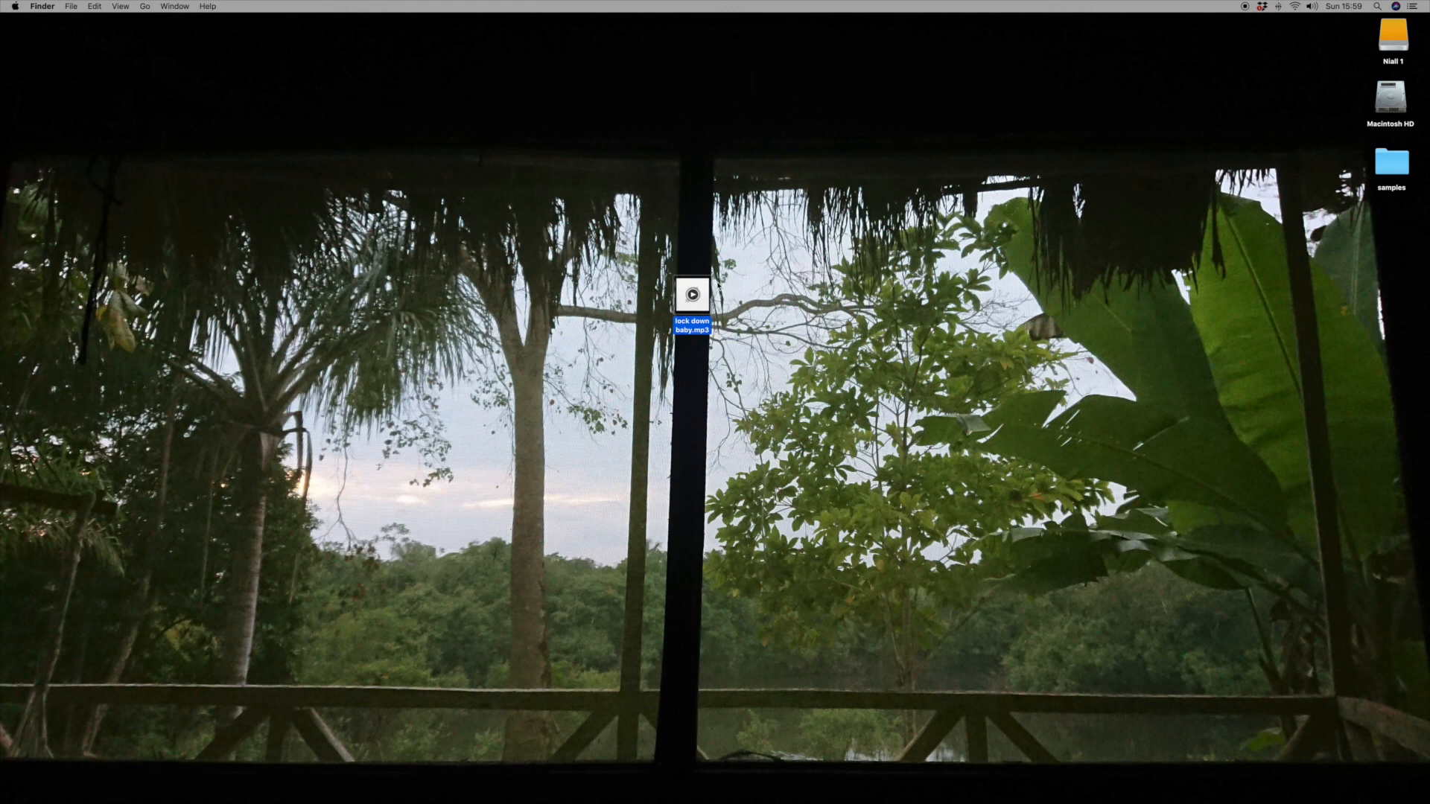
{"action": "left_click_drag", "start_coordinate": [707, 288], "coordinate": [704, 348]}
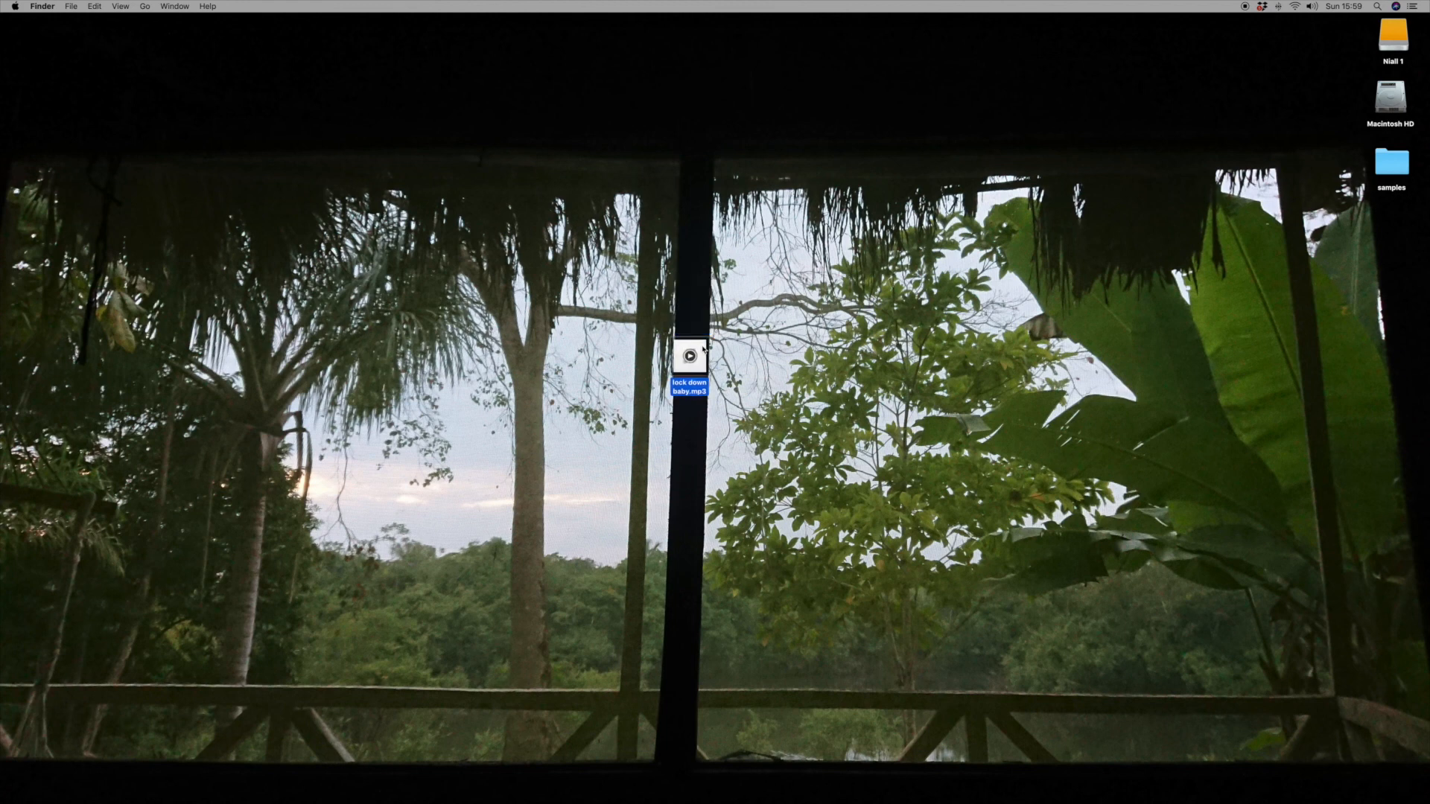